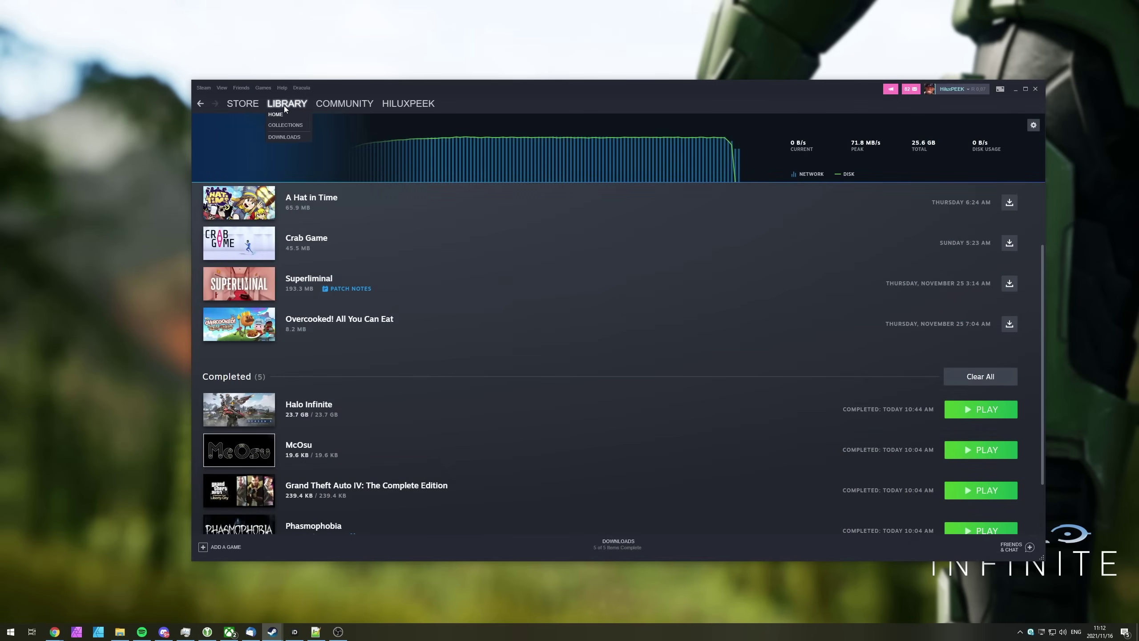
Step: Open Halo Infinite's local installation folder from the Steam library
left_click(284, 105)
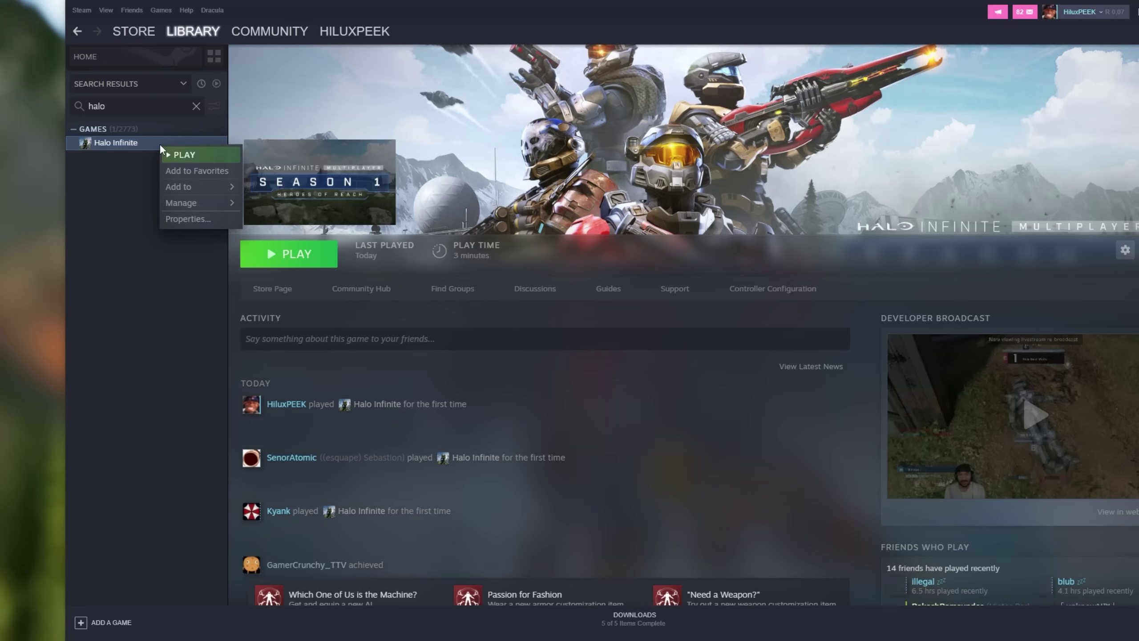
mouse_move(225, 211)
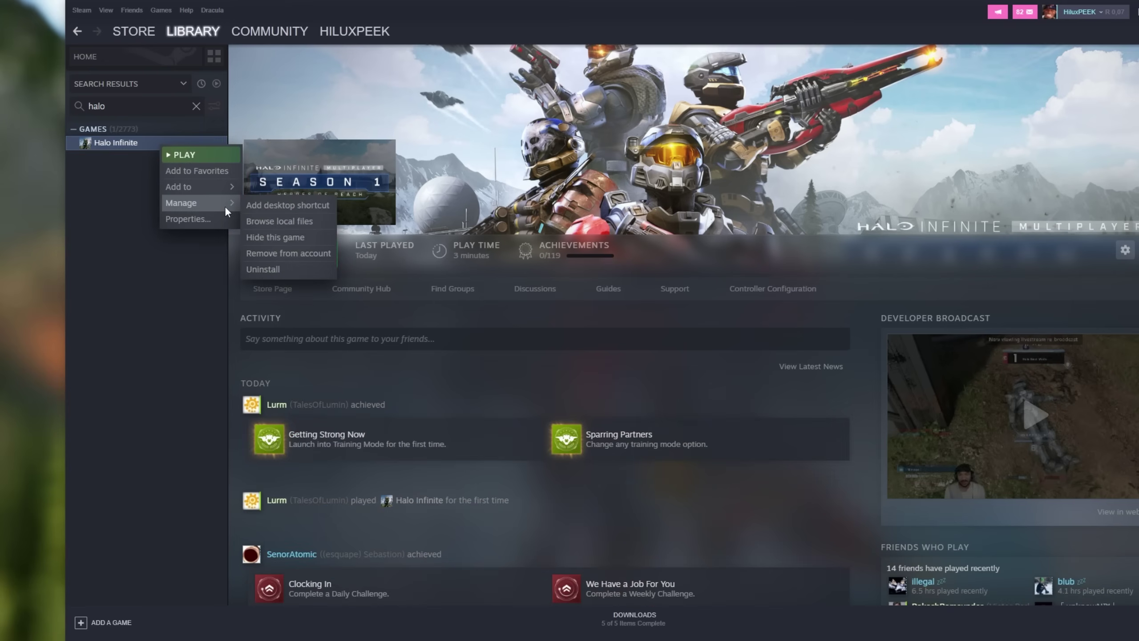
left_click(299, 222)
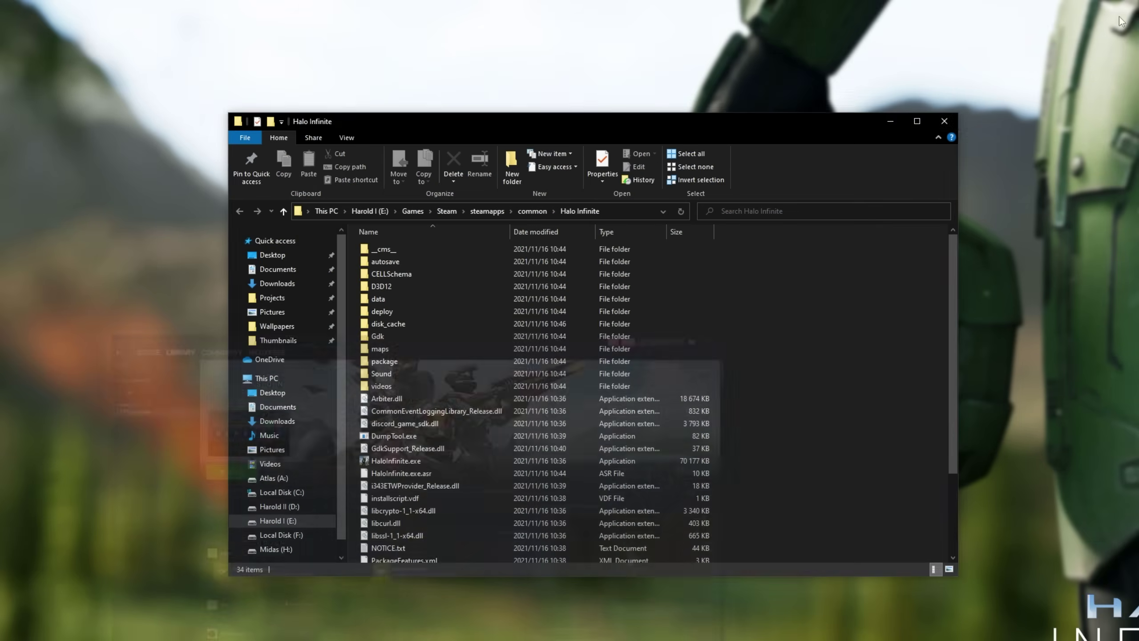
left_click_drag(700, 119, 681, 95)
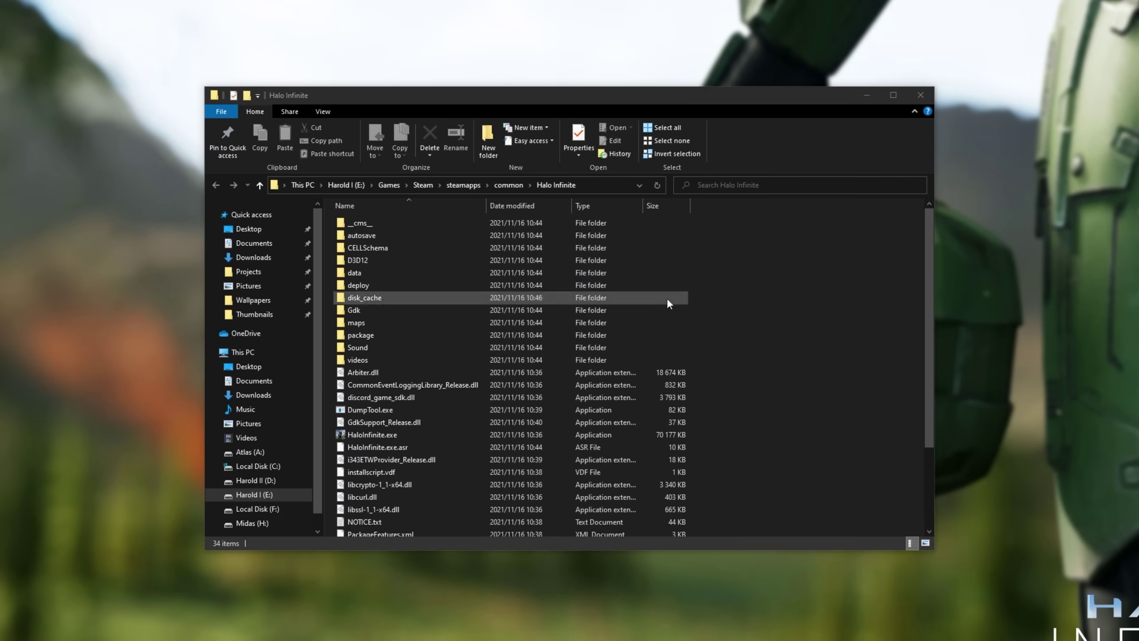
Step: Open the compatibility settings in the file properties of HaloInfinite.exe
key("h")
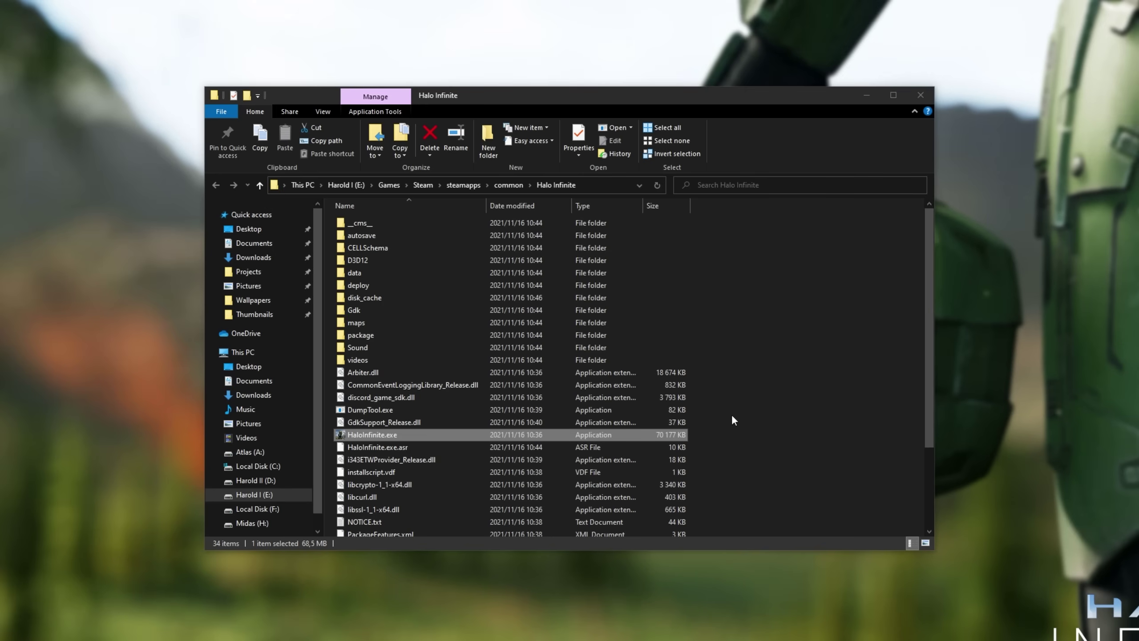
left_click(405, 446)
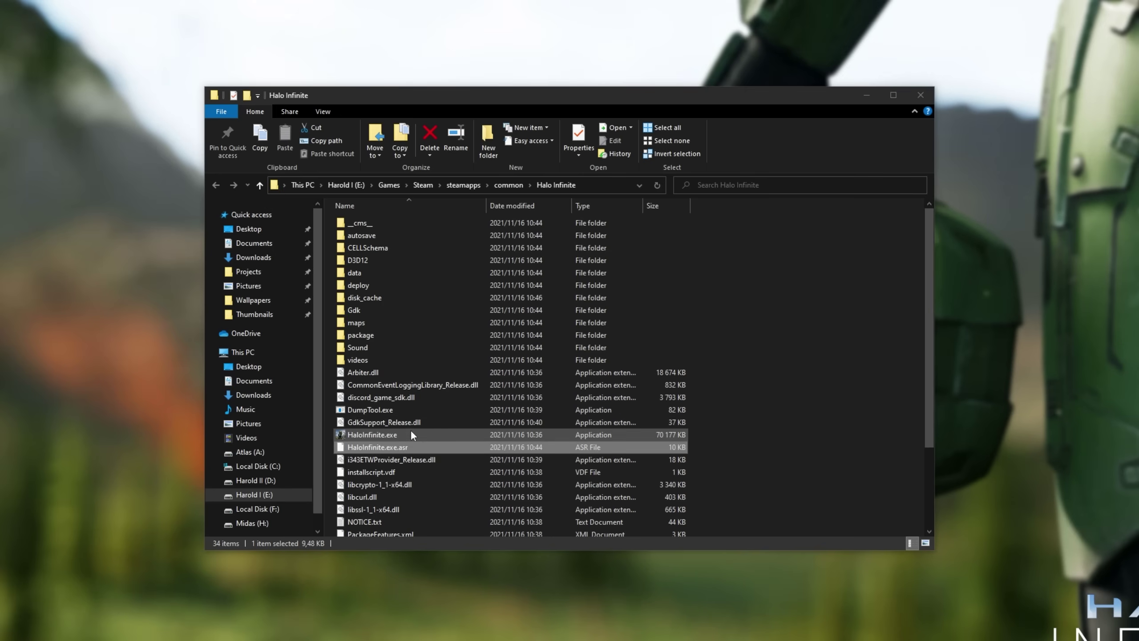
right_click(456, 433)
left_click(479, 424)
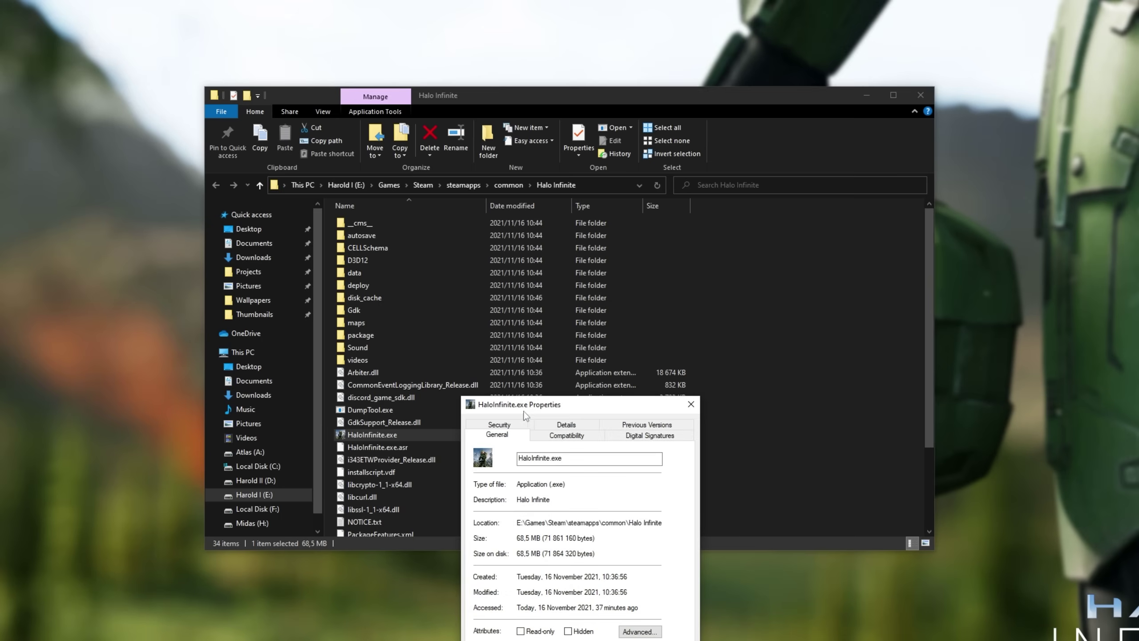
left_click_drag(526, 416, 509, 177)
left_click(567, 199)
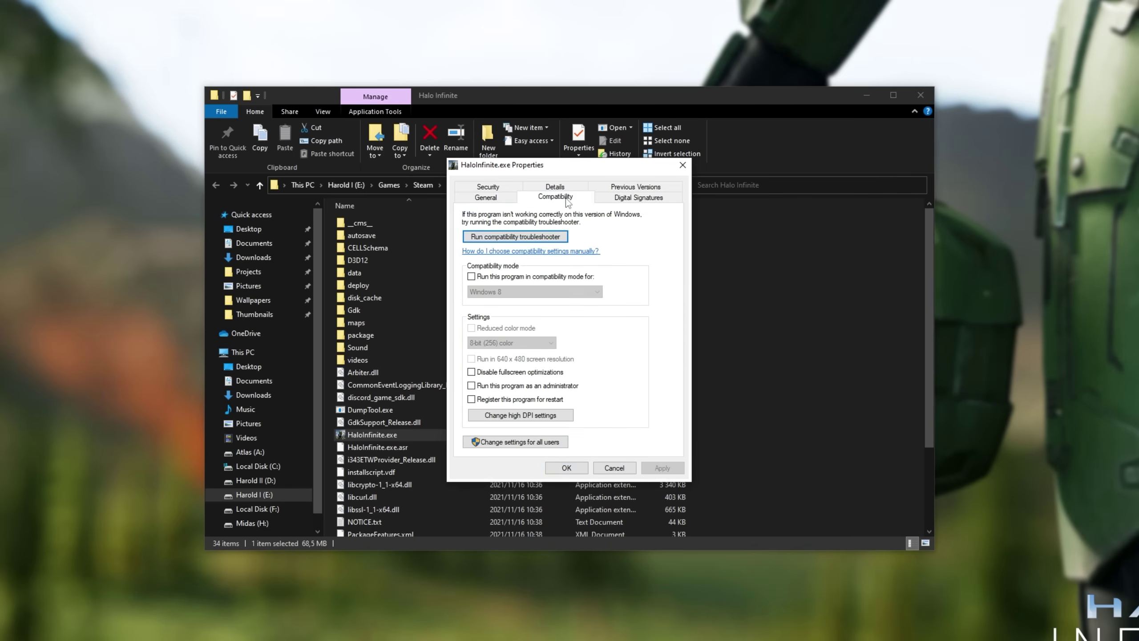
Step: Disable fullscreen optimizations for HaloInfinite.exe, override high DPI scaling with scaling performed by Application, and apply the changes
left_click(528, 375)
left_click(547, 415)
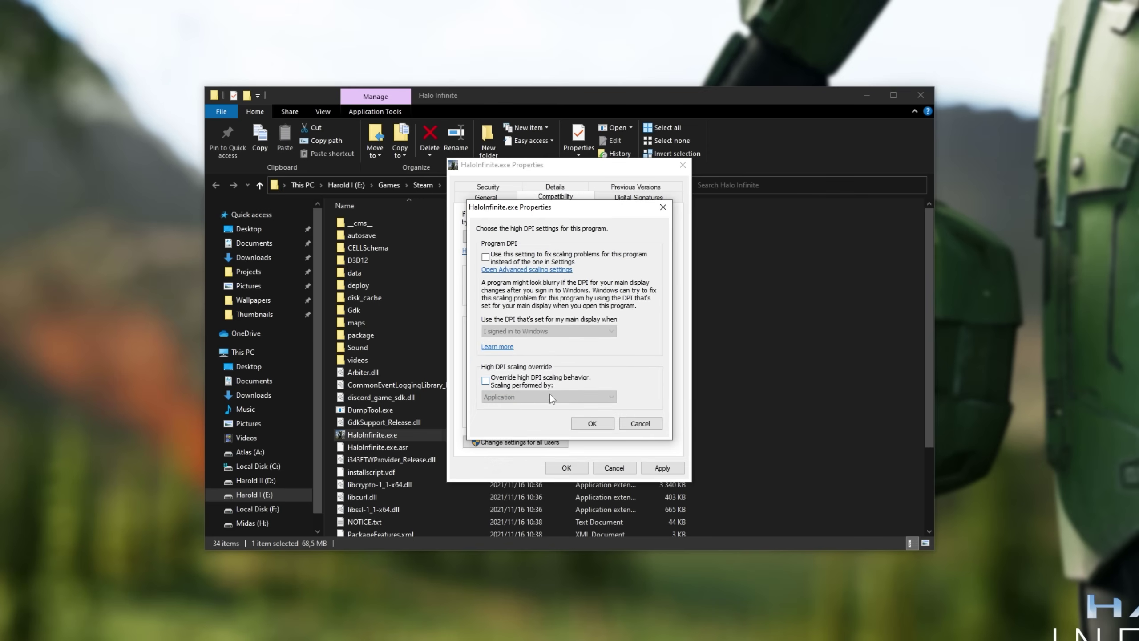
left_click(530, 381)
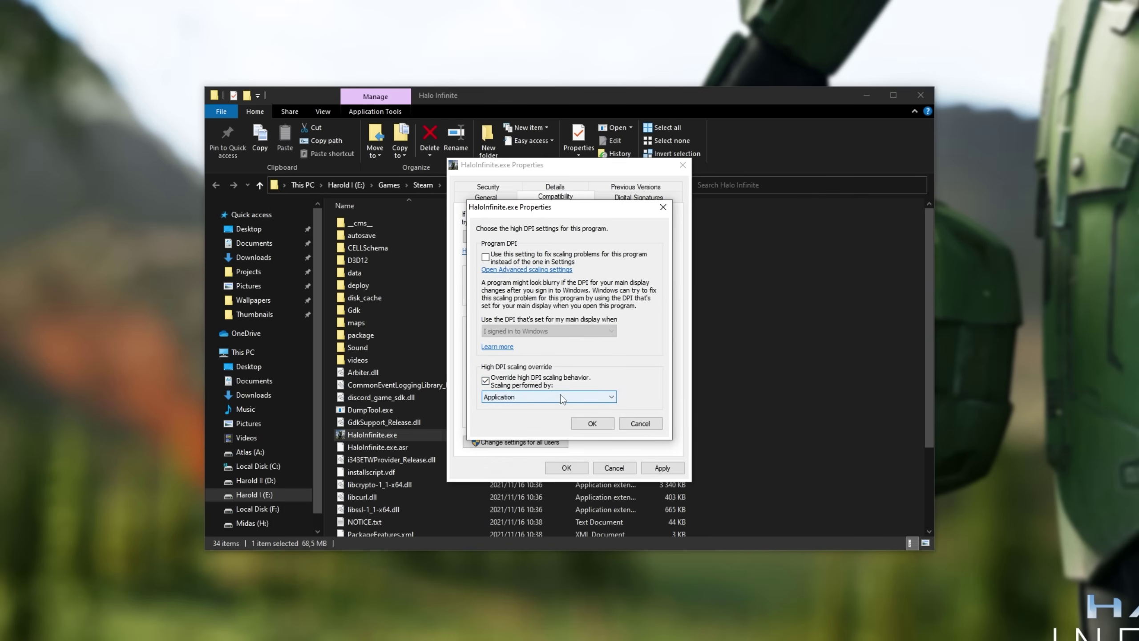
left_click(612, 427)
left_click(662, 467)
left_click(566, 467)
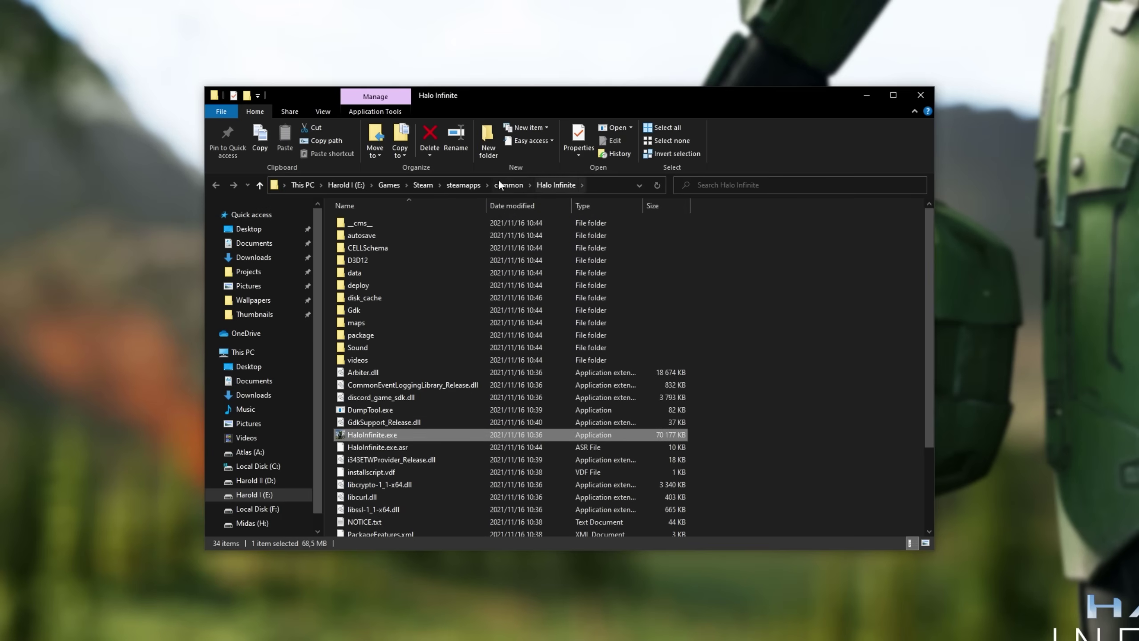
Step: Copy the full path of the Halo Infinite folder
left_click(610, 187)
right_click(576, 187)
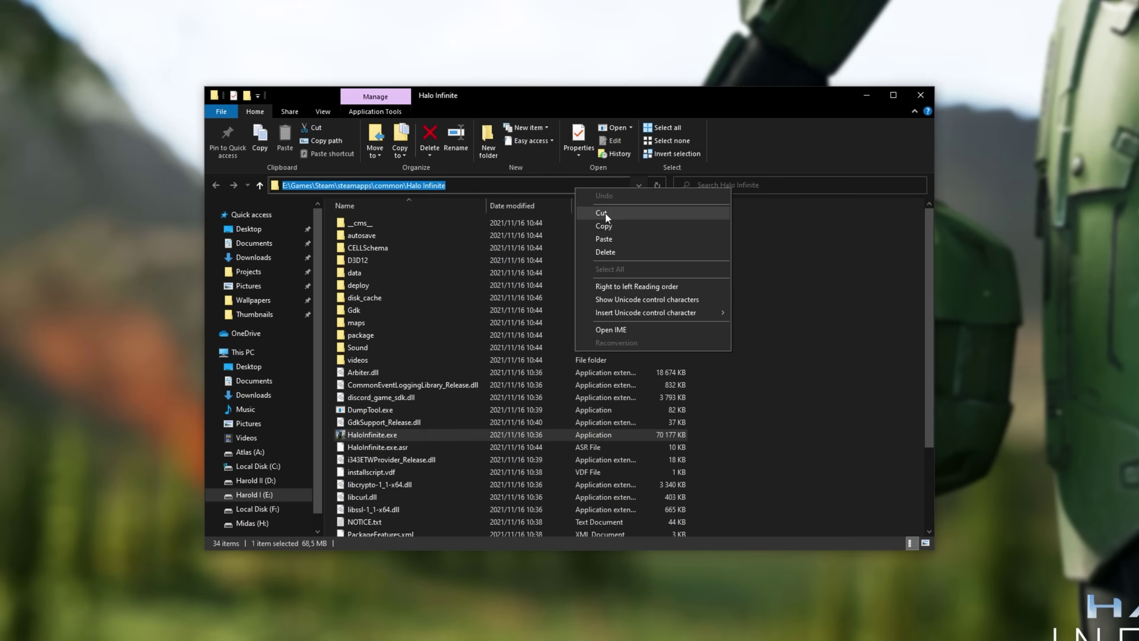
left_click(610, 226)
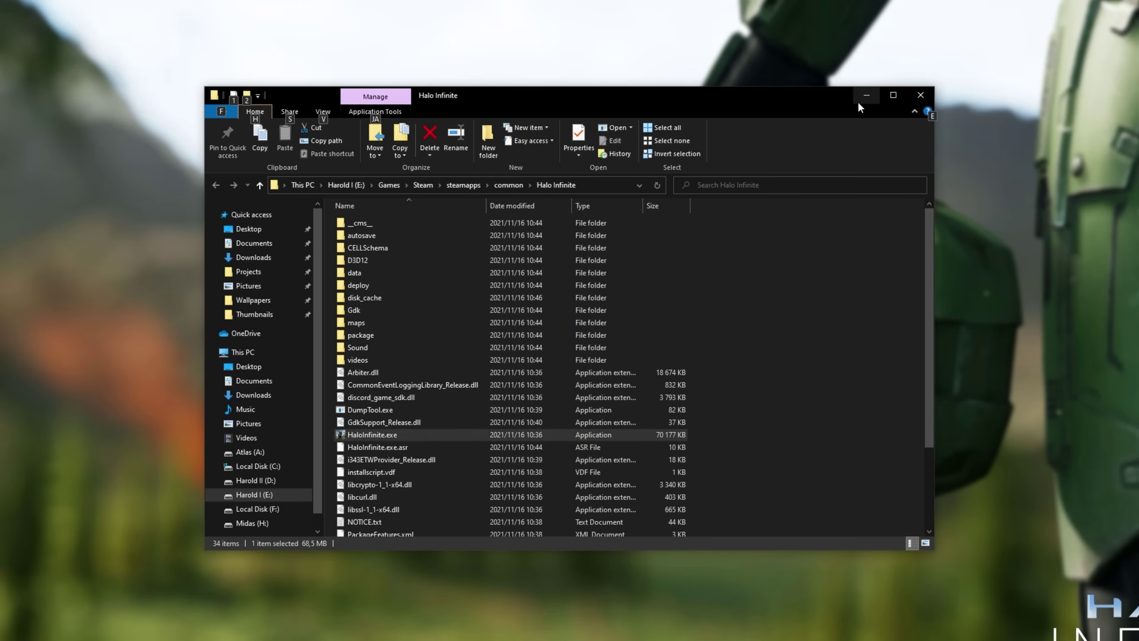
Step: Search Windows for "gpu" and open the Graphics settings page
key("super")
type("gpu")
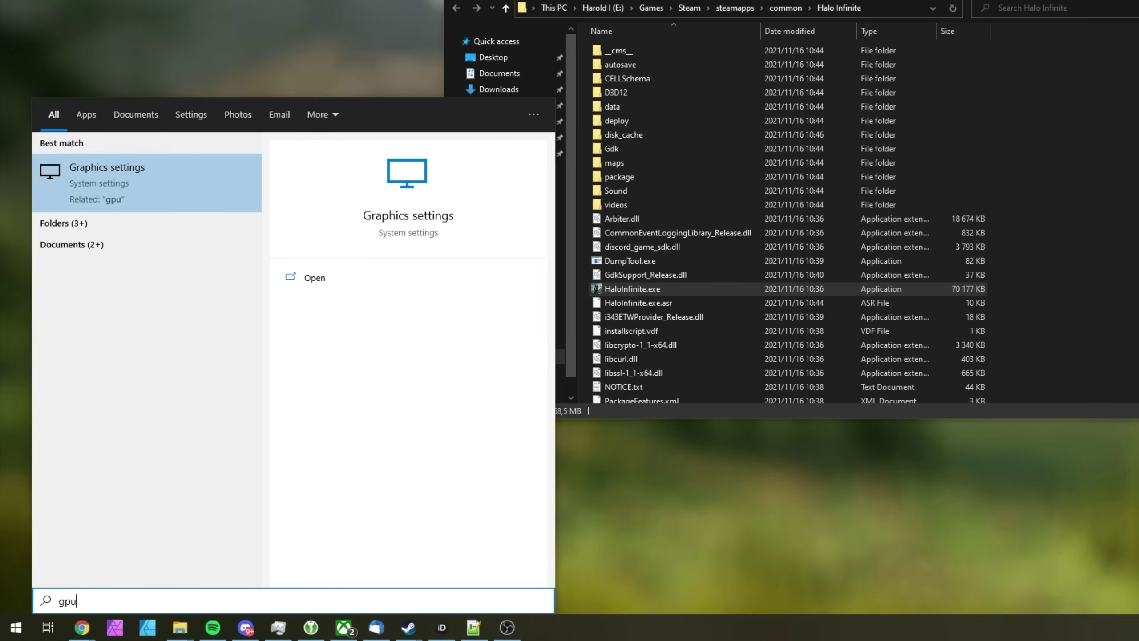
key("Return")
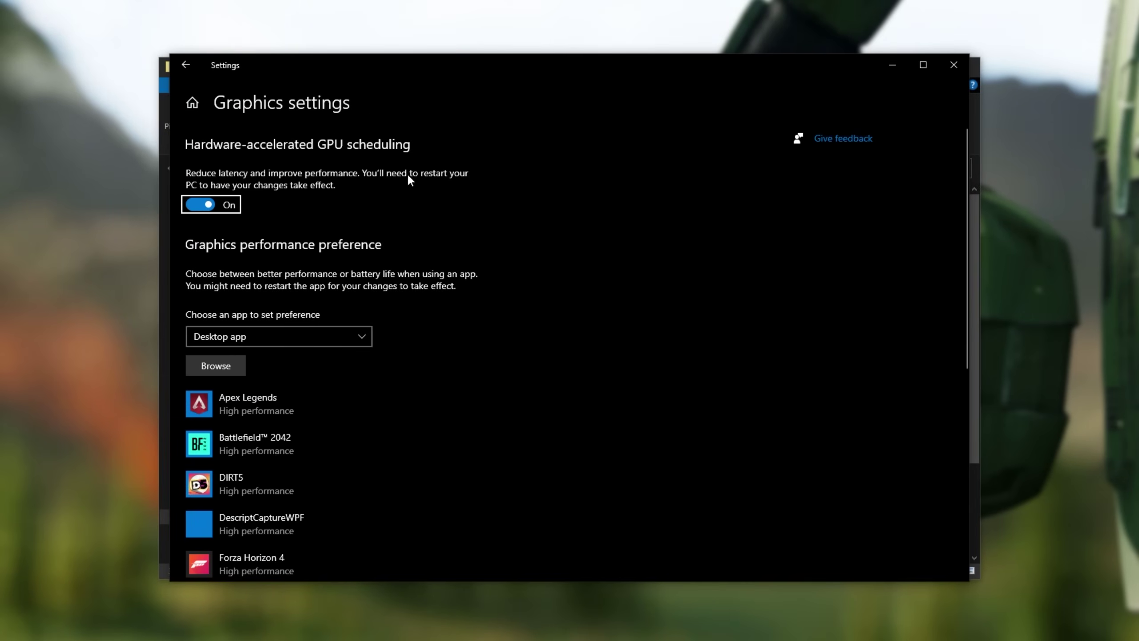
Step: Add HaloInfinite.exe from E:\Games\Steam\steamapps\common\Halo Infinite as a desktop app in the graphics performance preferences
scroll(404, 174, "down", 3)
scroll(390, 165, "up", 1)
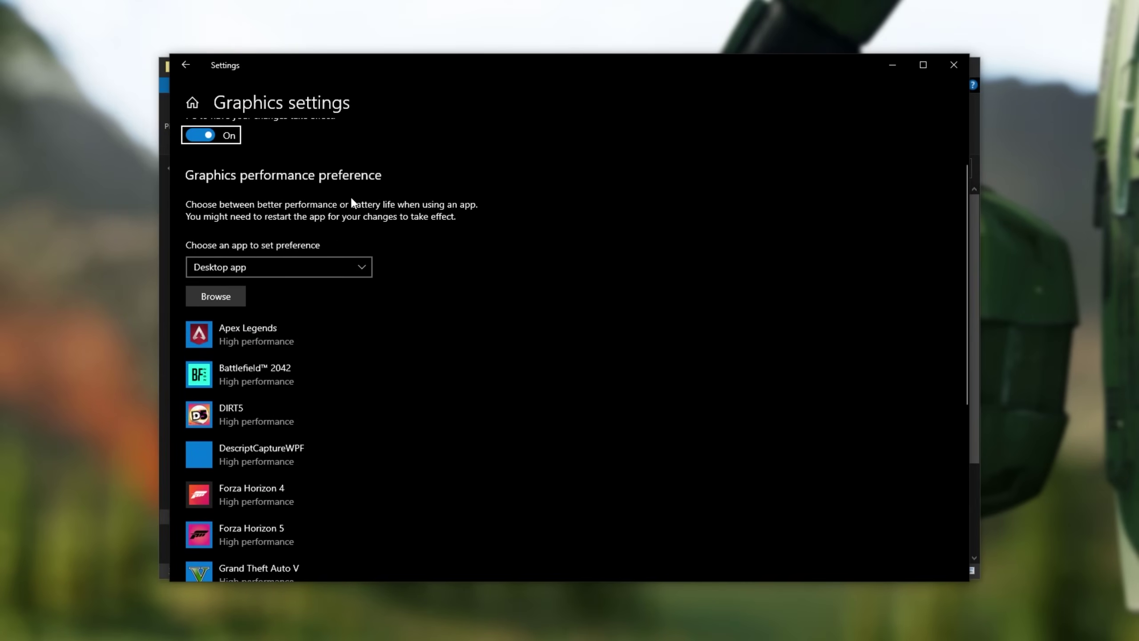
left_click(235, 296)
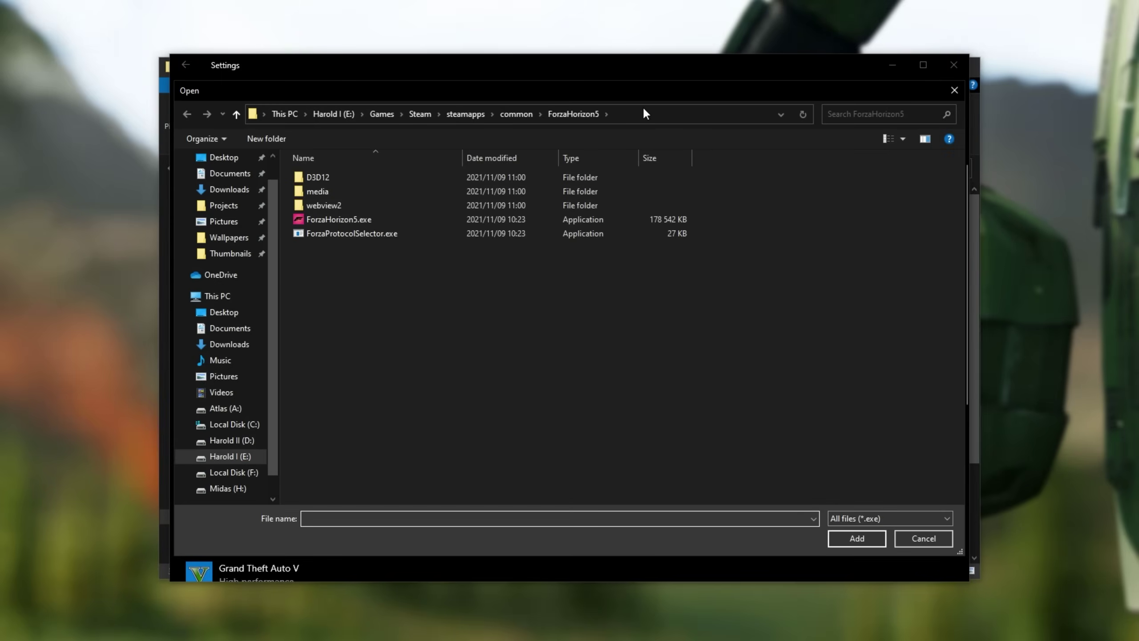
left_click(642, 112)
key("ctrl+v")
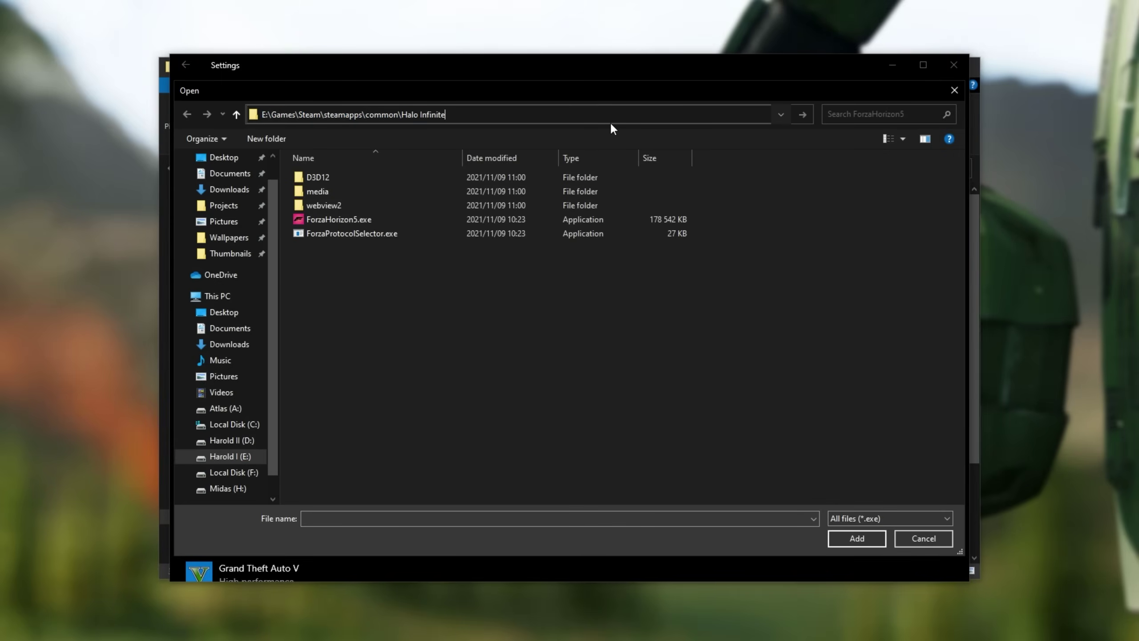
key("Return")
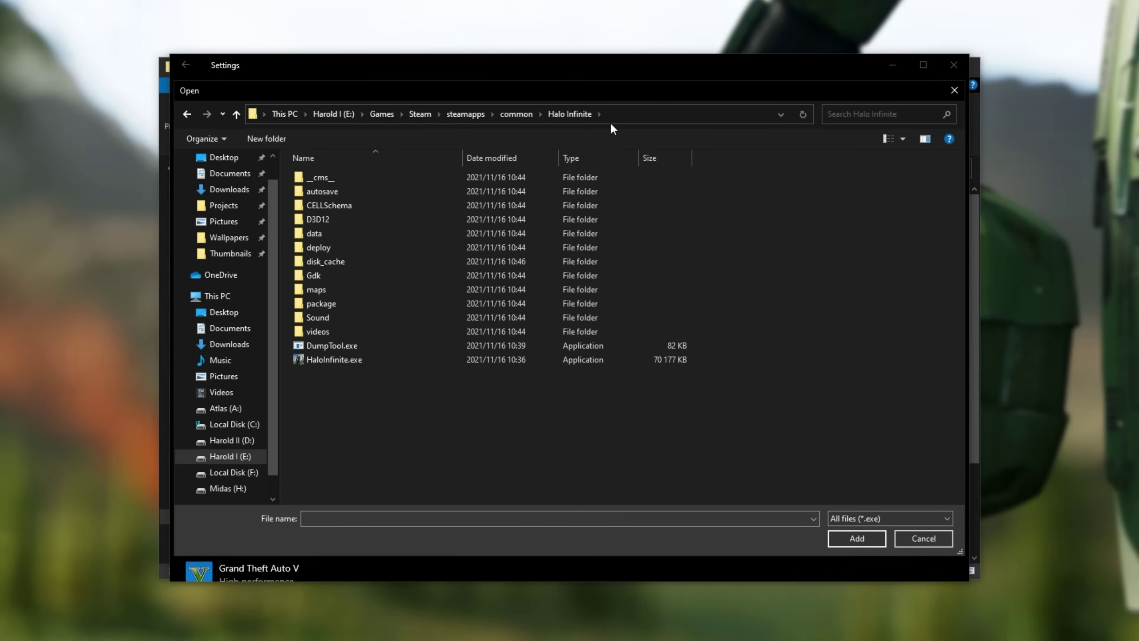
double_click(445, 360)
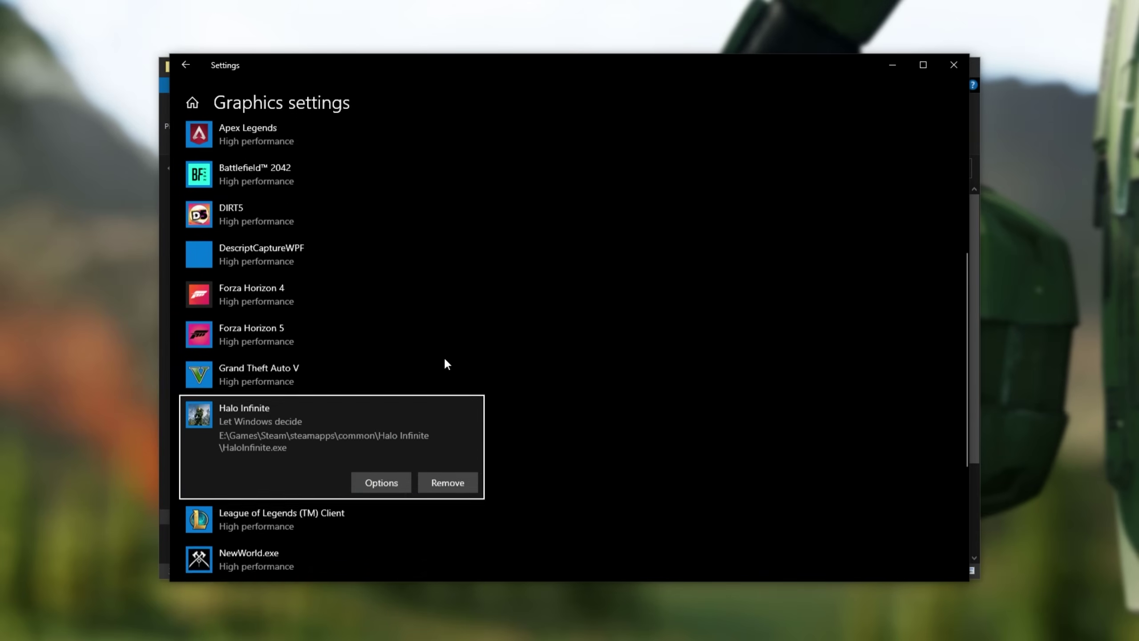
Step: Set Halo Infinite's graphics preference to High performance and save it
scroll(445, 364, "down", 2)
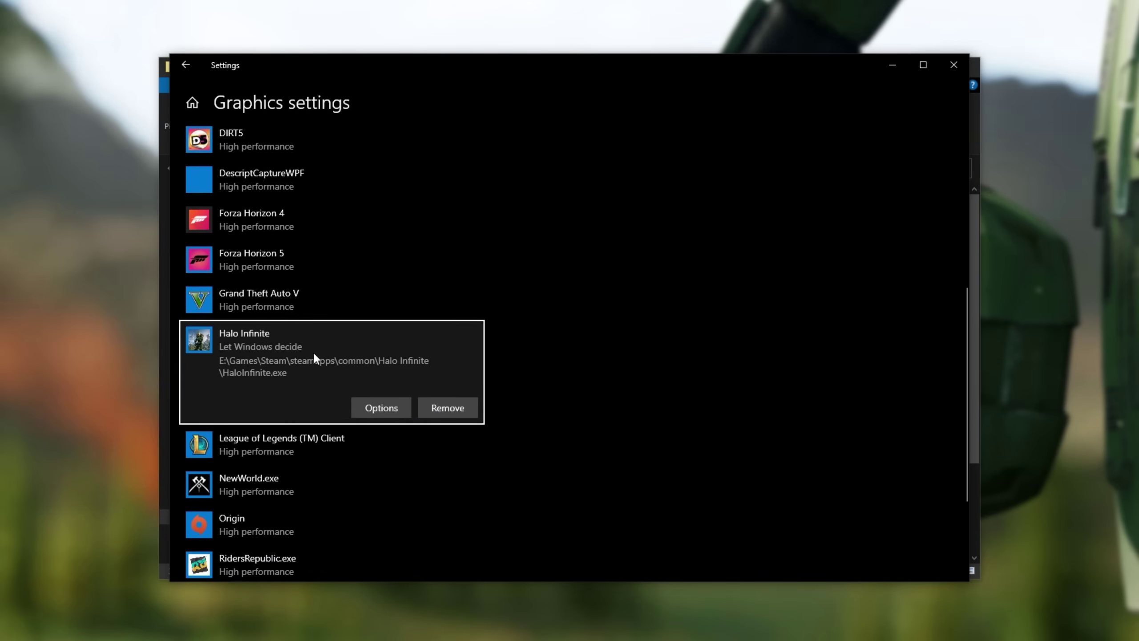
left_click(389, 402)
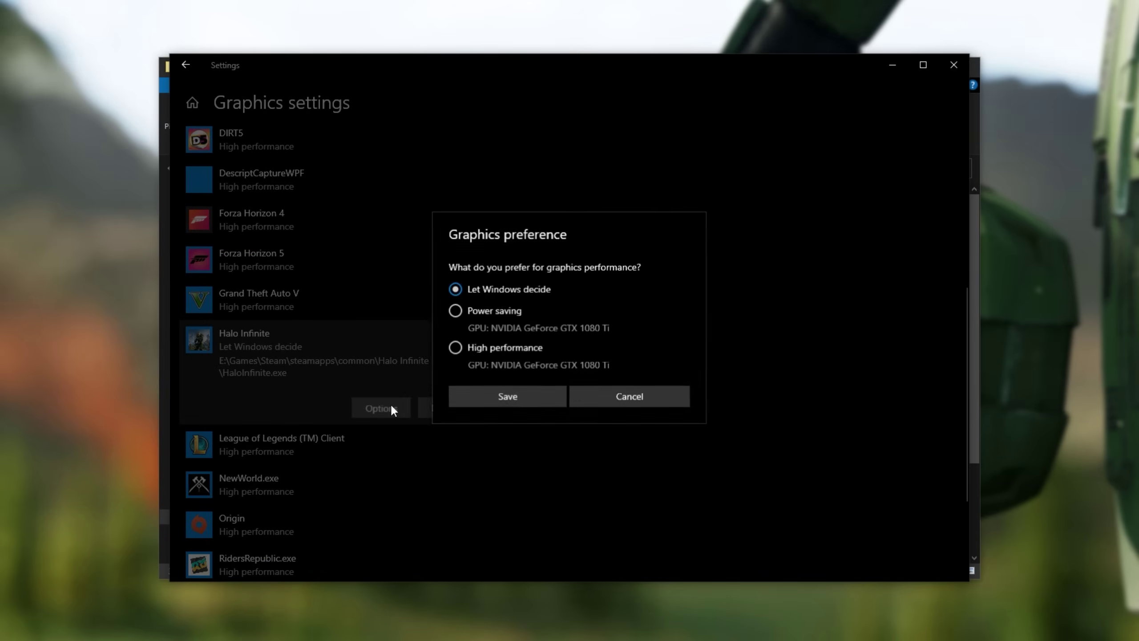
left_click(500, 347)
left_click(508, 397)
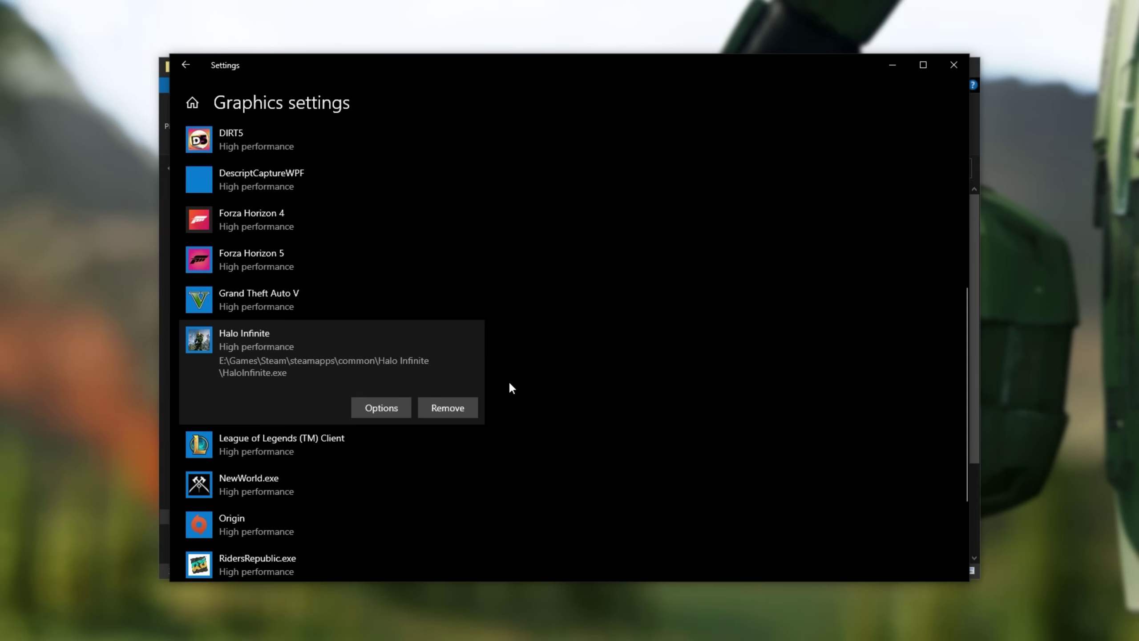
Step: Switch the app type for graphics preferences to Microsoft Store app and look through the list of available apps
scroll(510, 384, "up", 5)
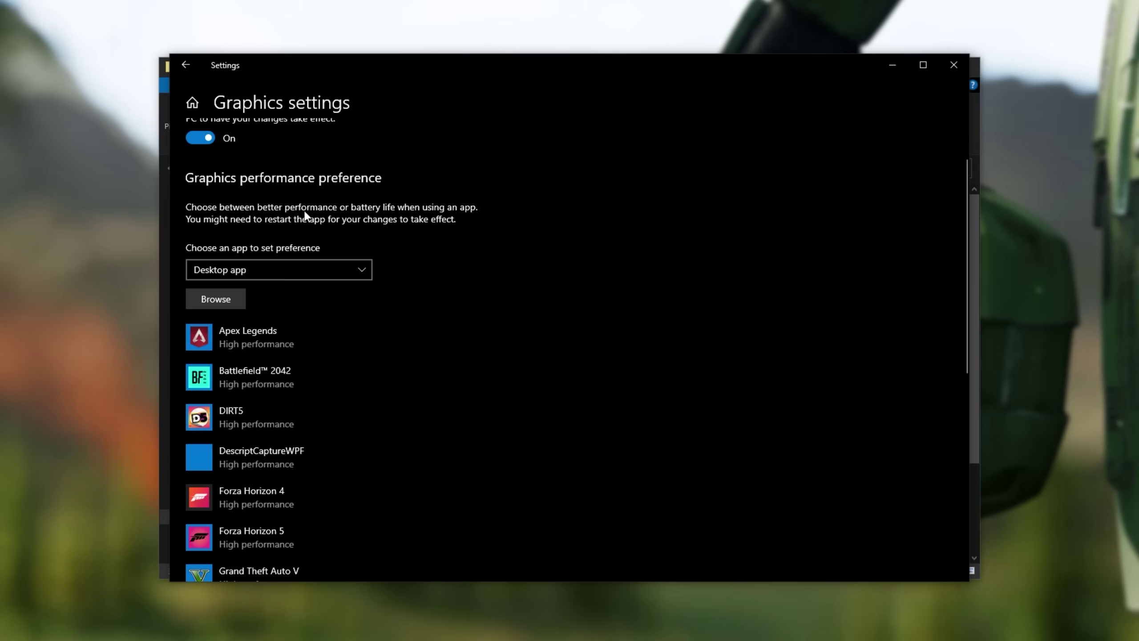
left_click(306, 271)
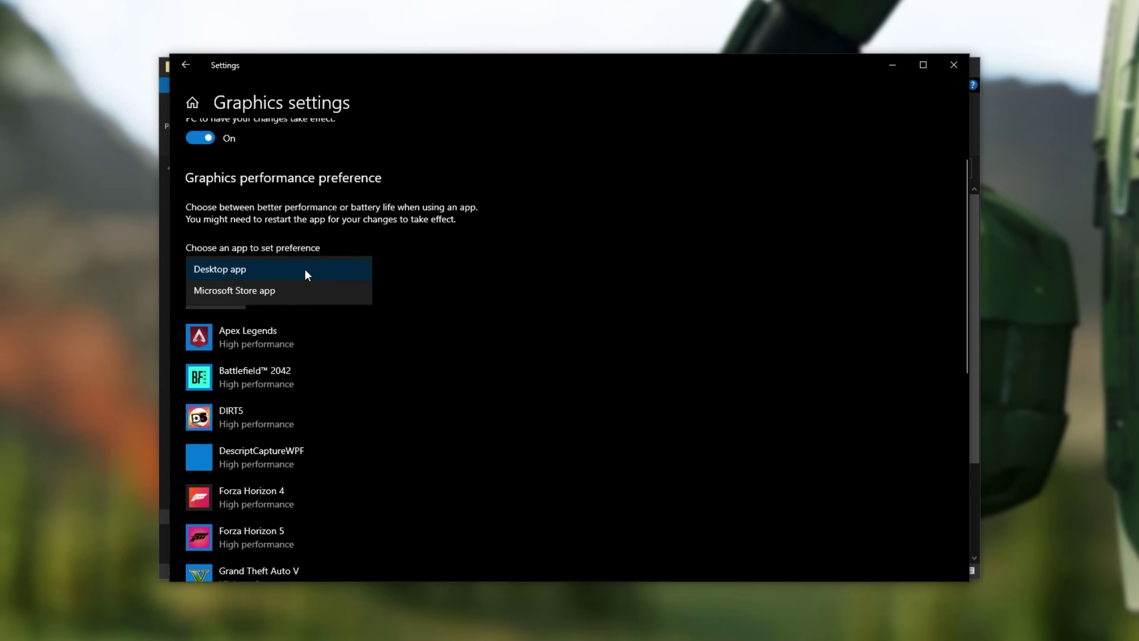
left_click(306, 297)
left_click(302, 300)
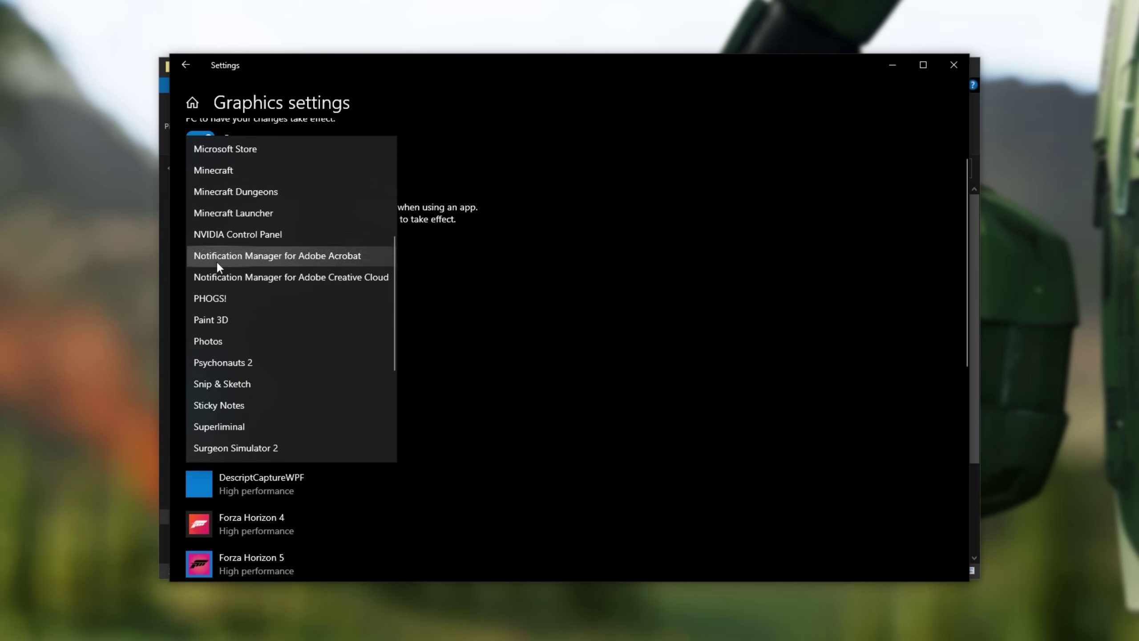
left_click(529, 278)
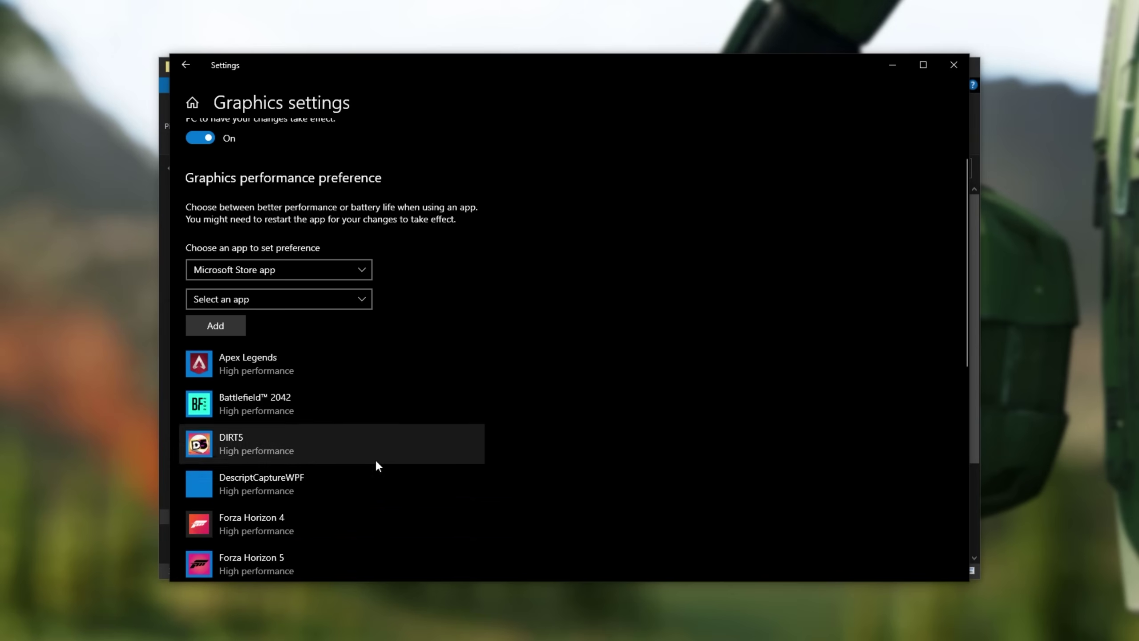
Step: Open Forza Horizon 4's graphics preference and save it as High performance
left_click(308, 529)
left_click(381, 420)
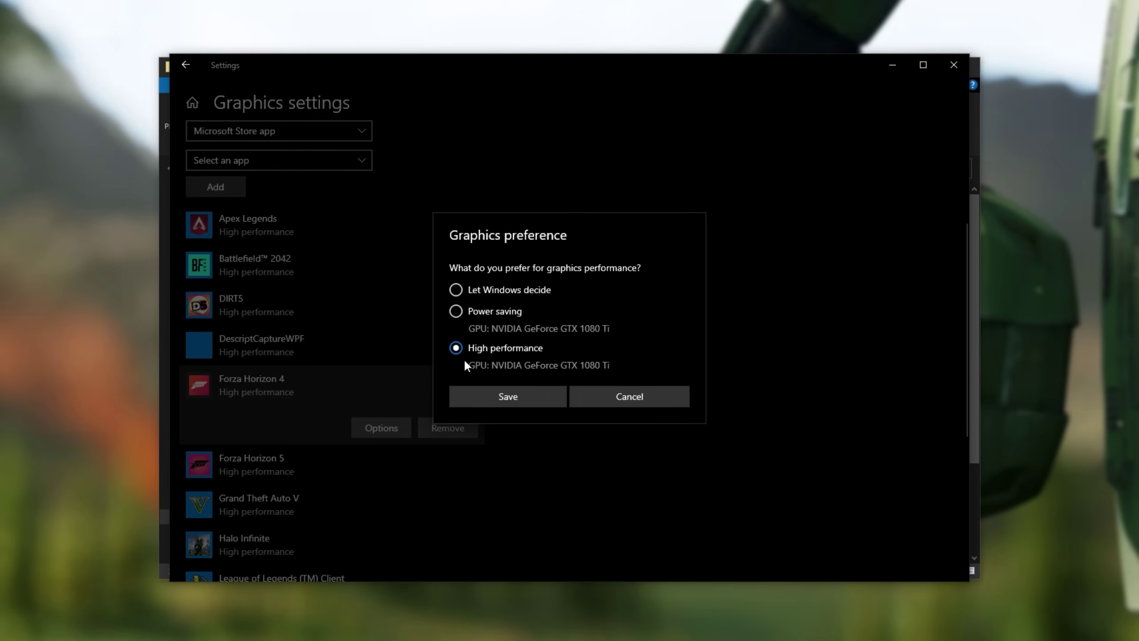
left_click(505, 396)
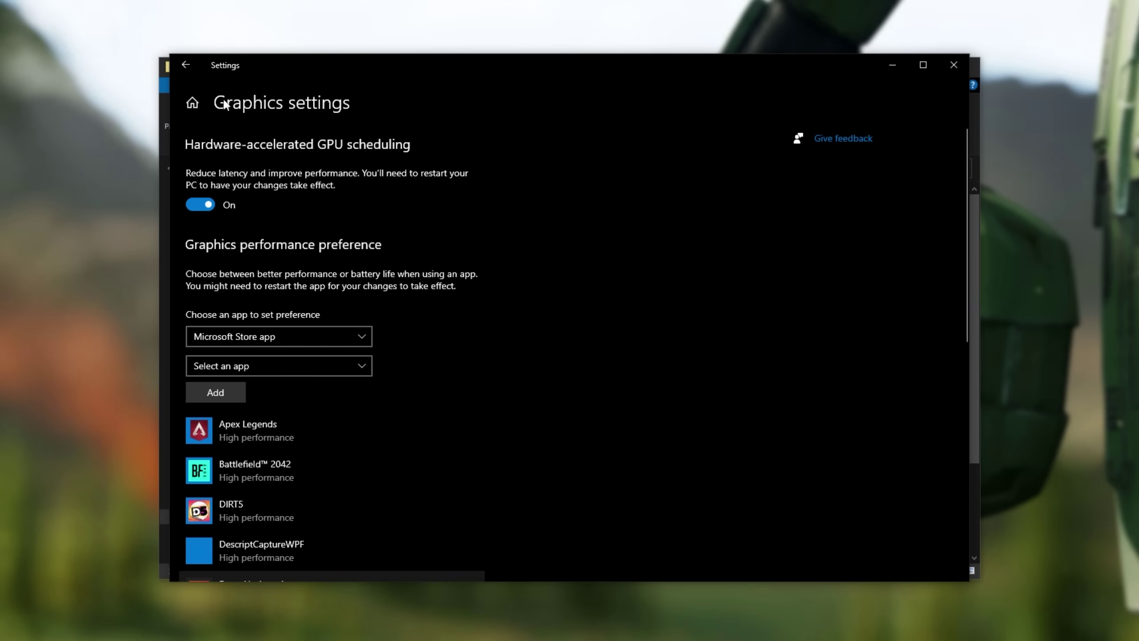
Step: Go to the Gaming section of Windows Settings and review the Xbox Game Bar, Captures and Game Mode pages
left_click(187, 65)
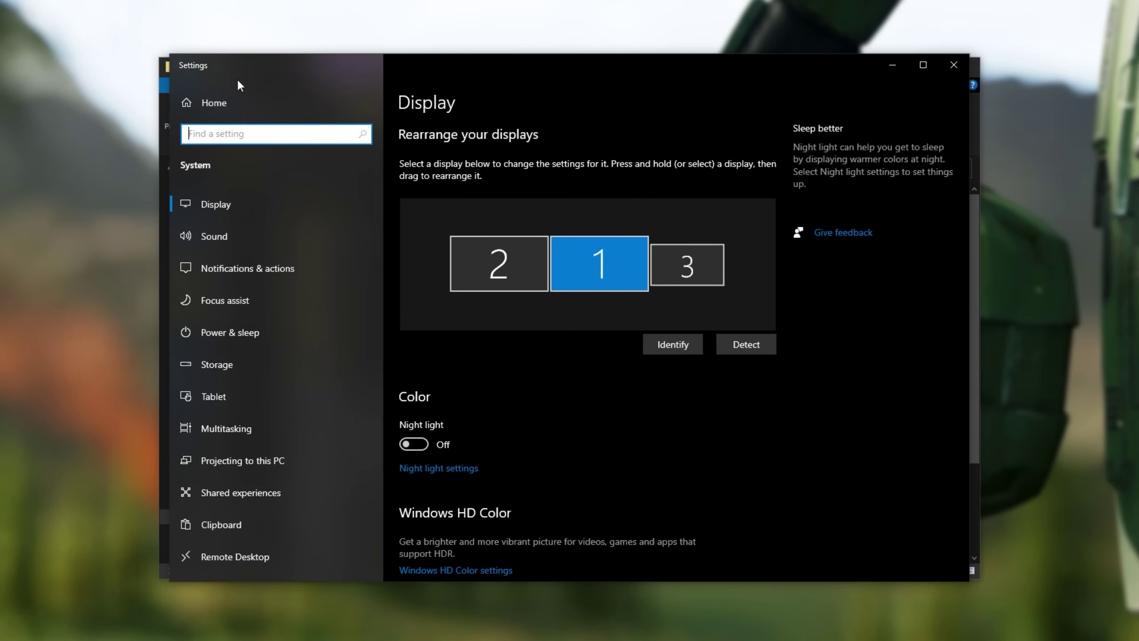
left_click(245, 103)
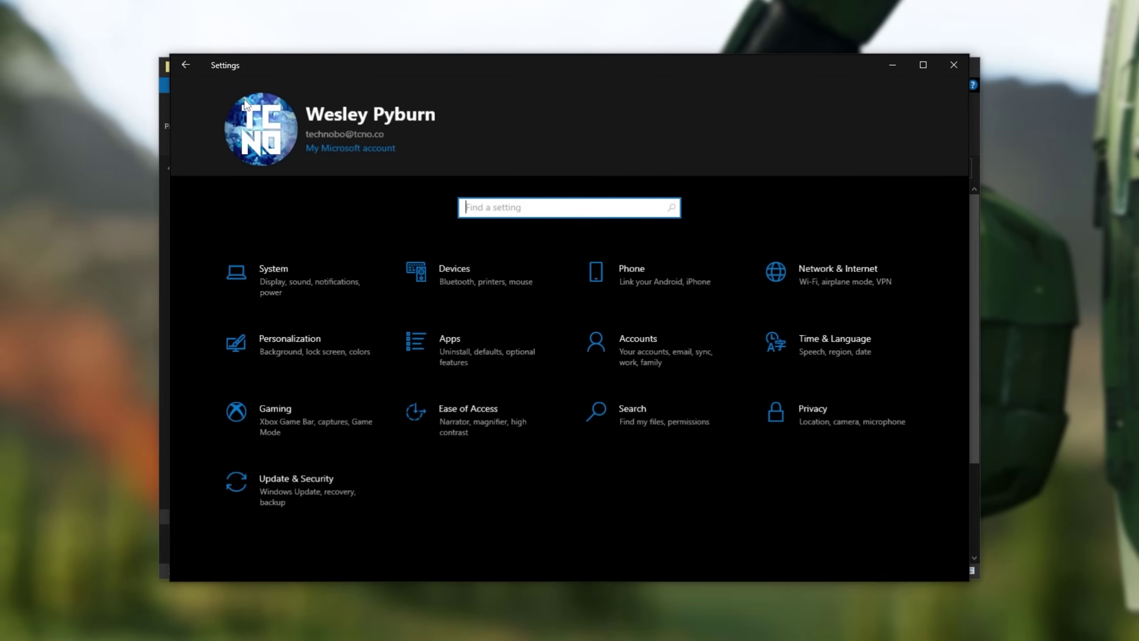
left_click(319, 421)
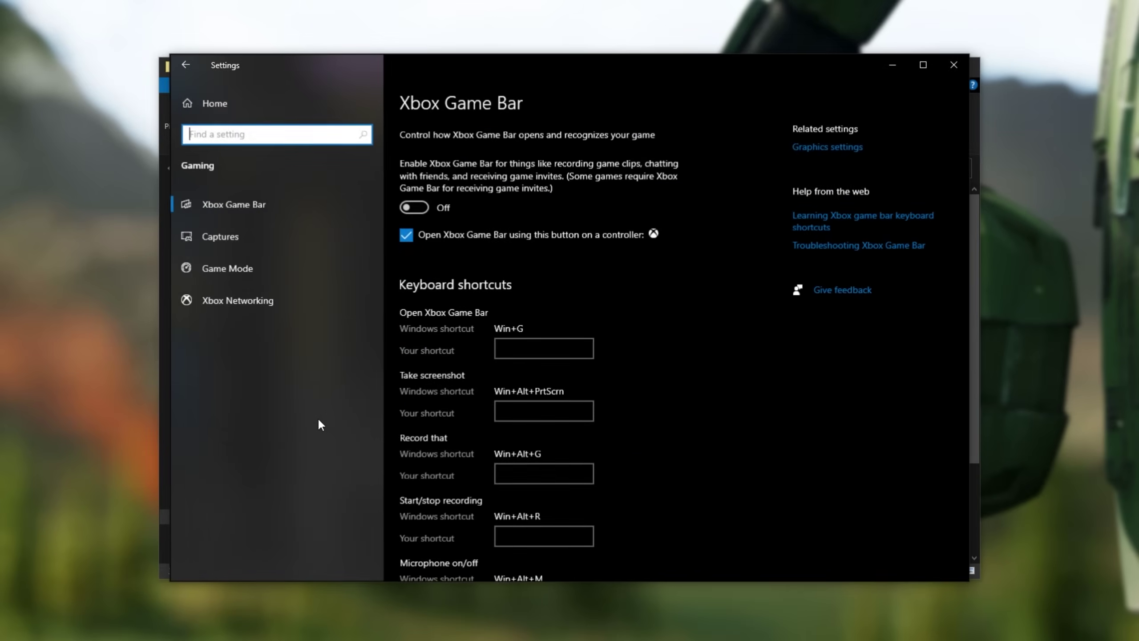
left_click(297, 203)
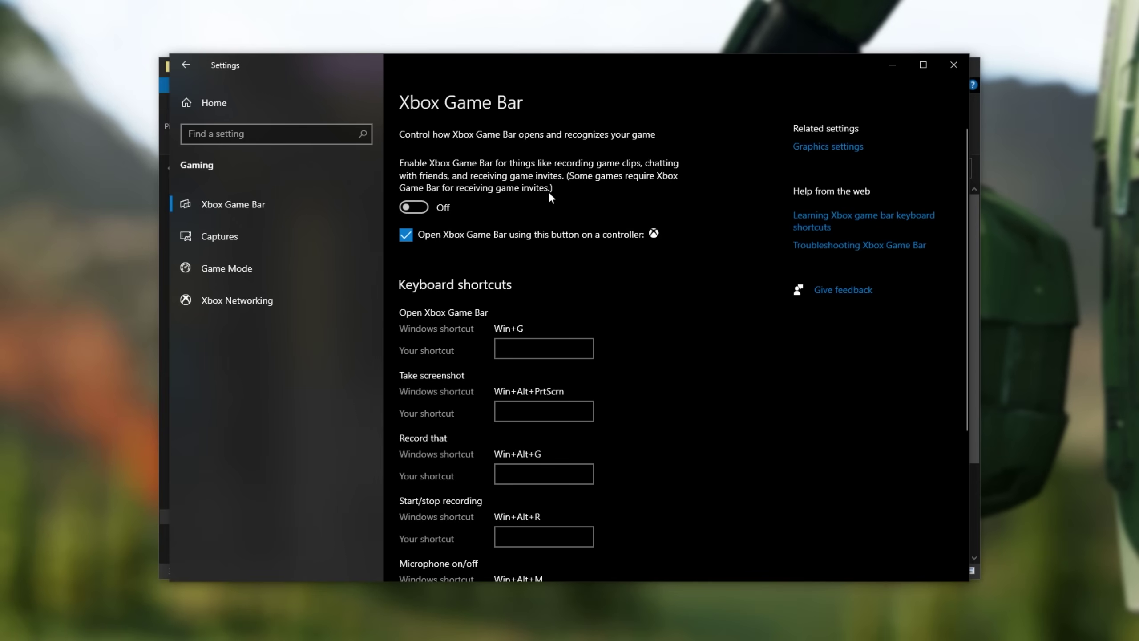
left_click(293, 237)
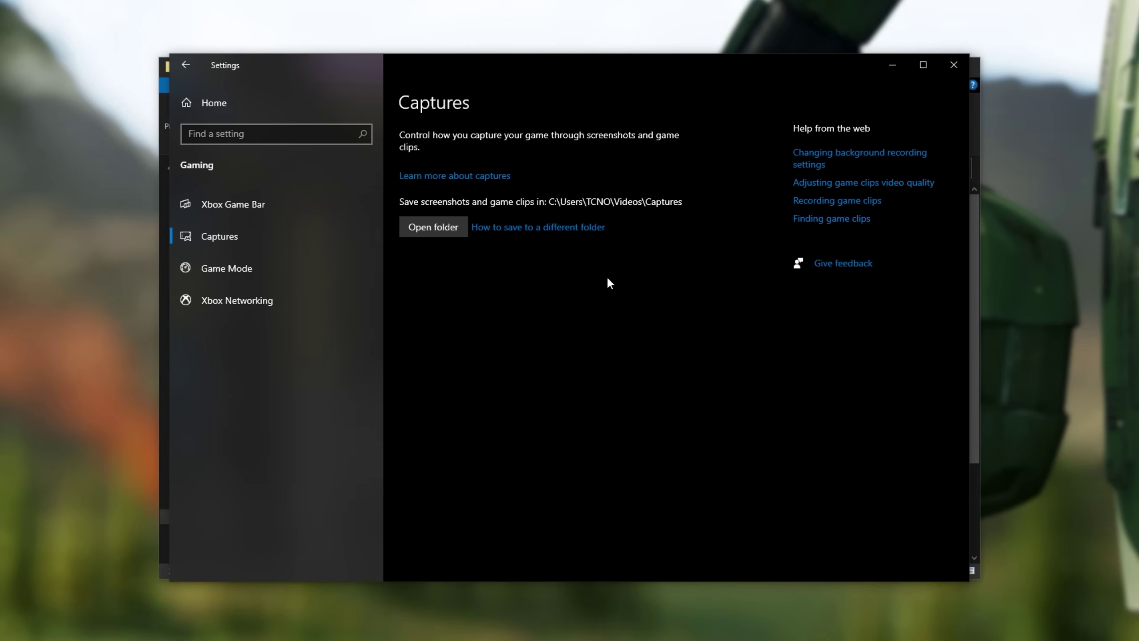
left_click(305, 277)
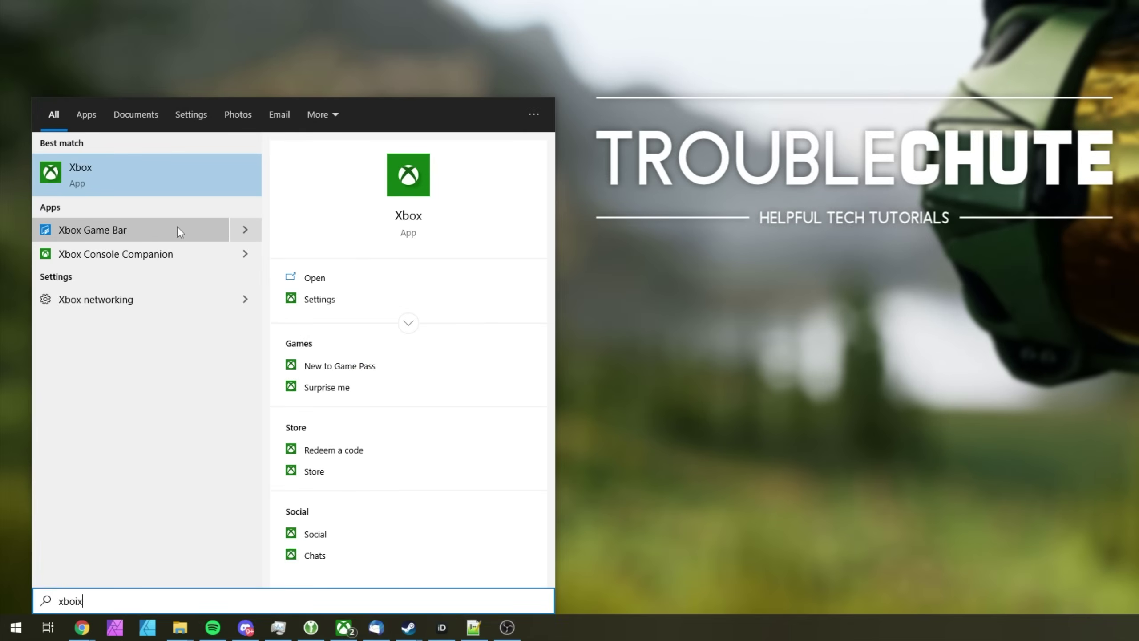
Step: Switch to Xbox Game Bar, review the background recording options in its Capturing settings, and close the settings
left_click(177, 226)
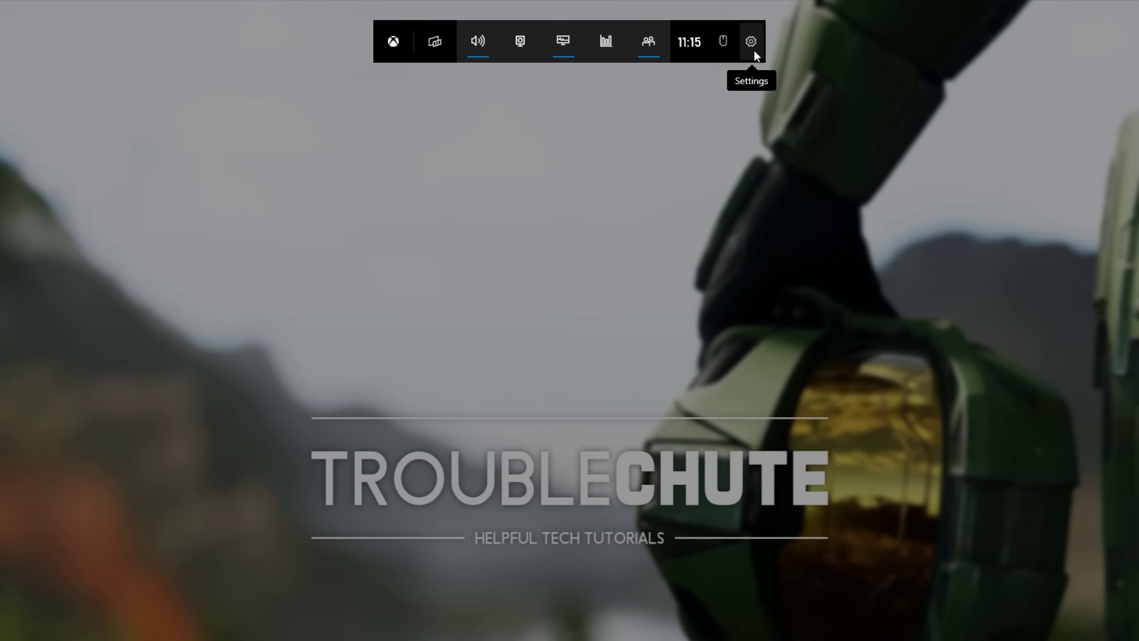
left_click(752, 42)
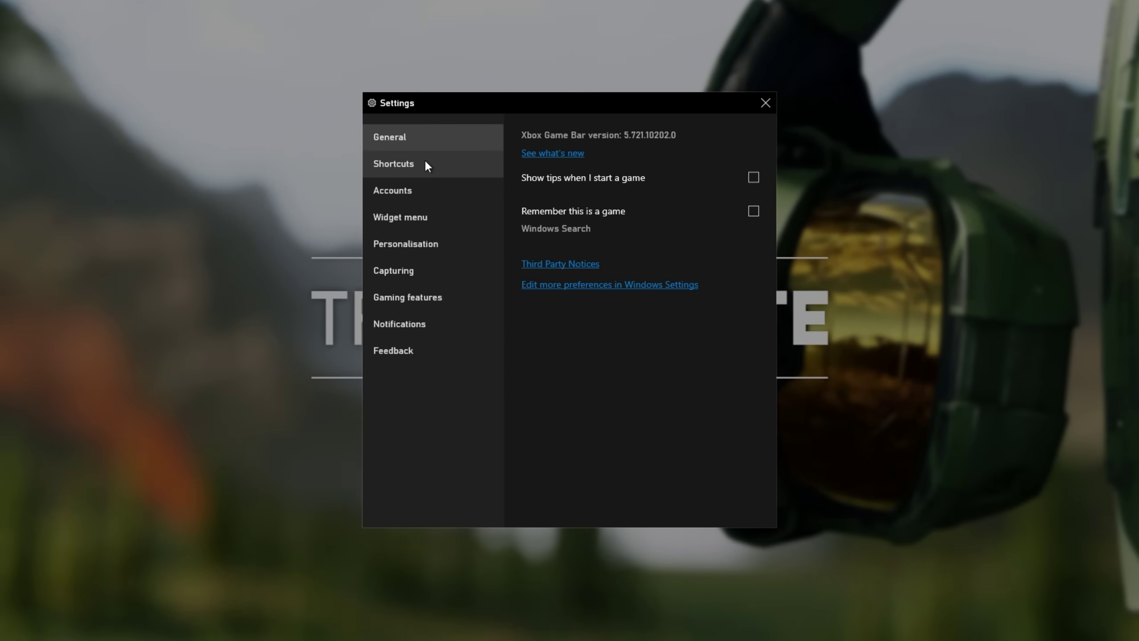
left_click(428, 278)
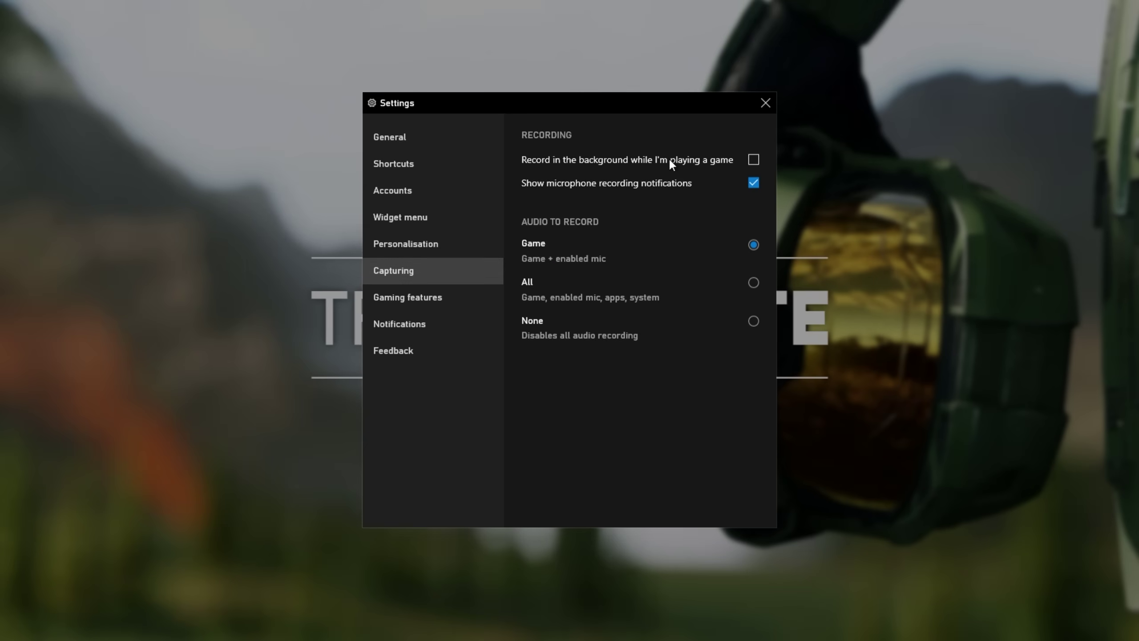
left_click(768, 100)
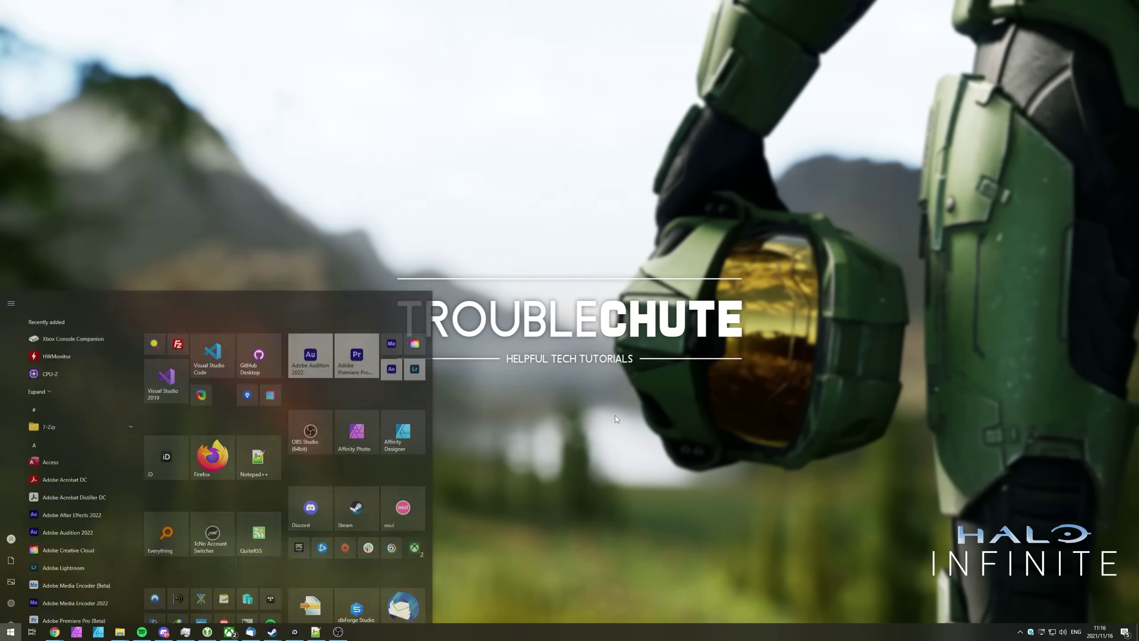
Step: Find Disk Cleanup by searching Windows for "clean", run it as administrator and scan the C: drive
type("clean")
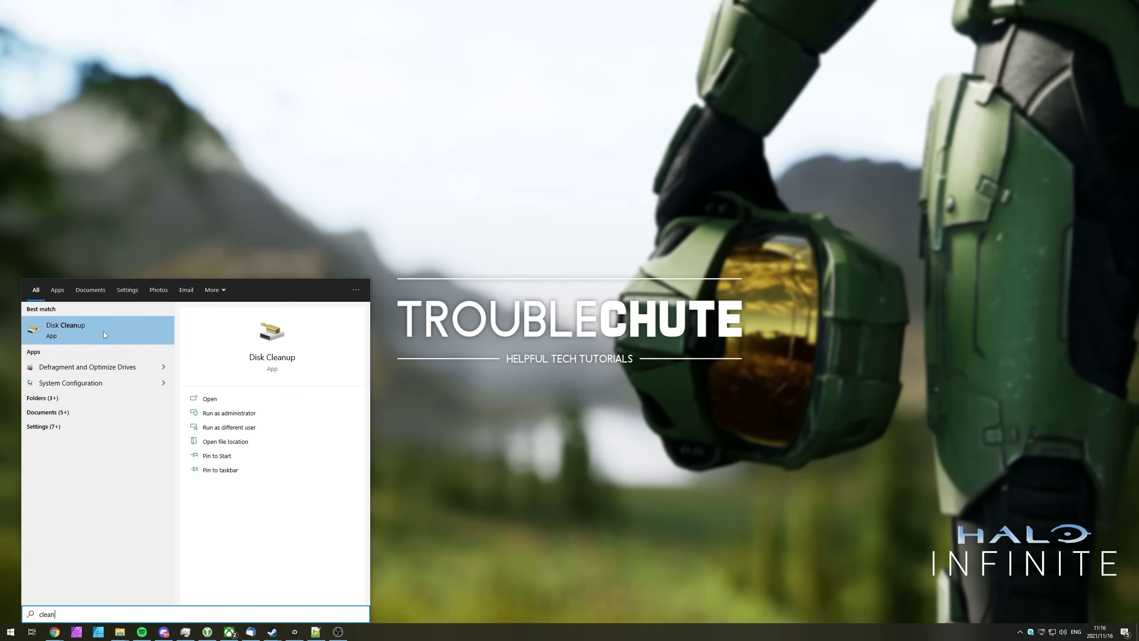
left_click(262, 412)
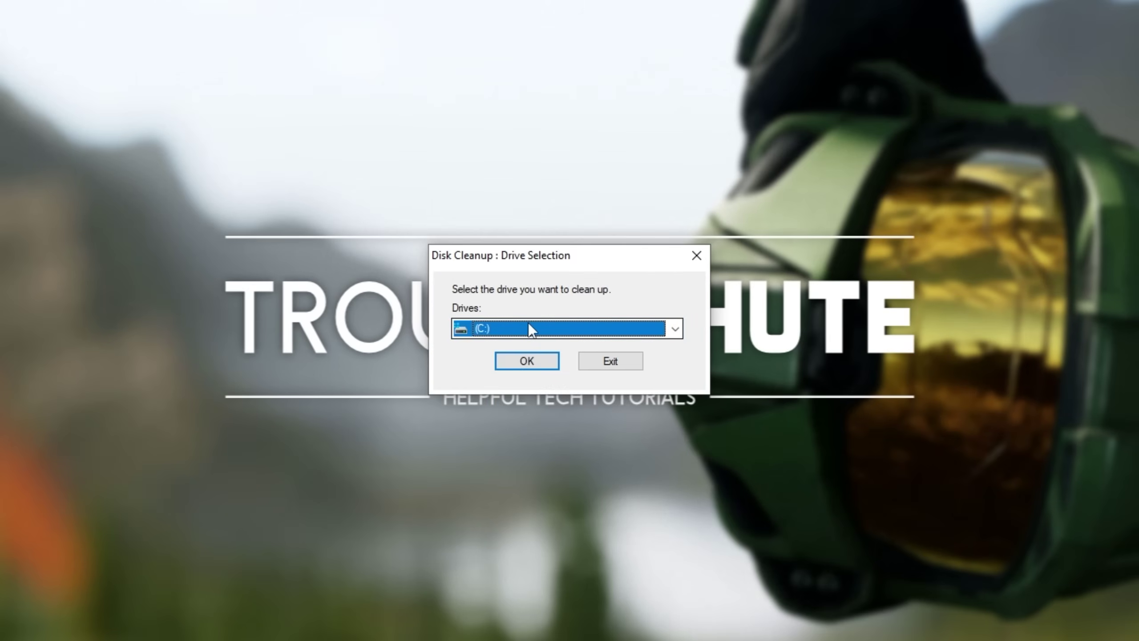
left_click(533, 359)
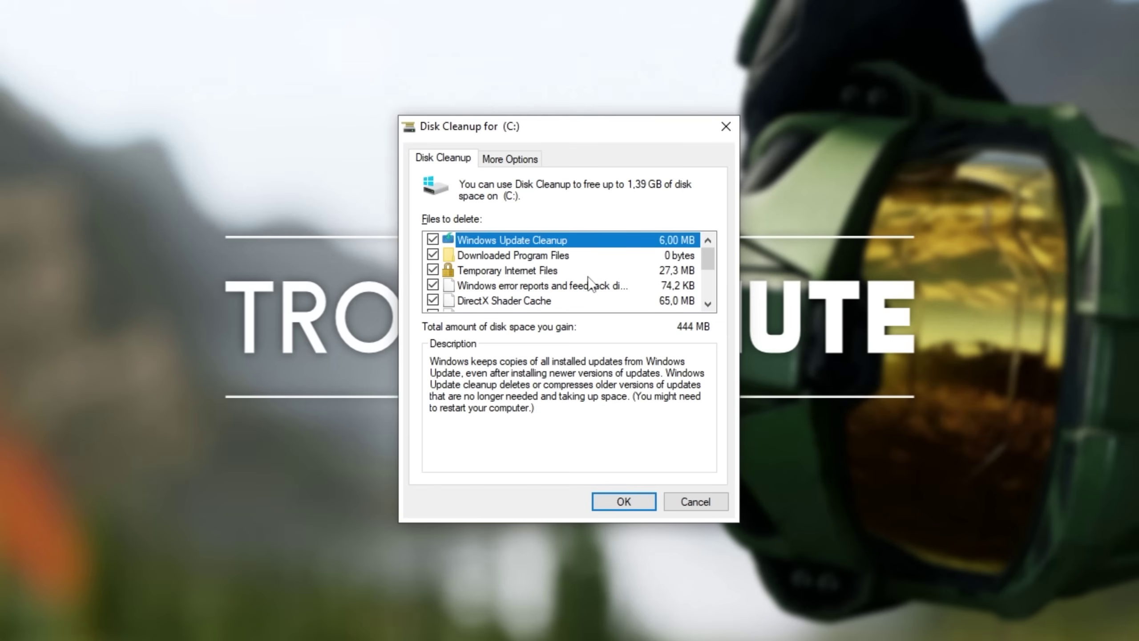
Step: Review the Recycle Bin and Thumbnails entries, leave both excluded, and start and confirm the cleanup of the selected files
scroll(706, 264, "down", 2)
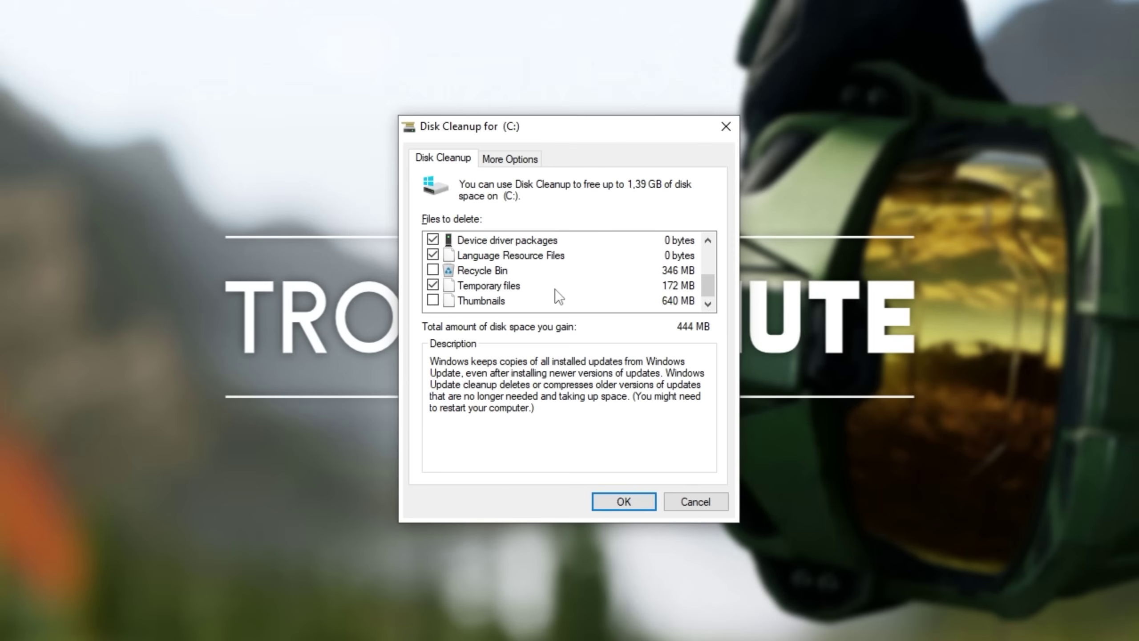
left_click(498, 272)
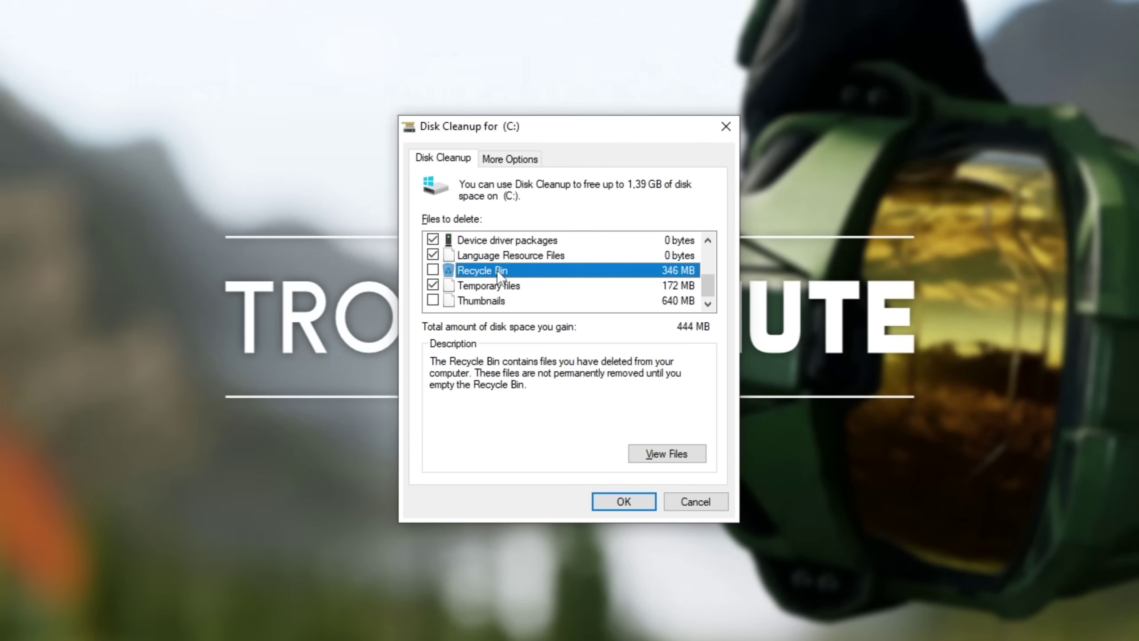
left_click(485, 303)
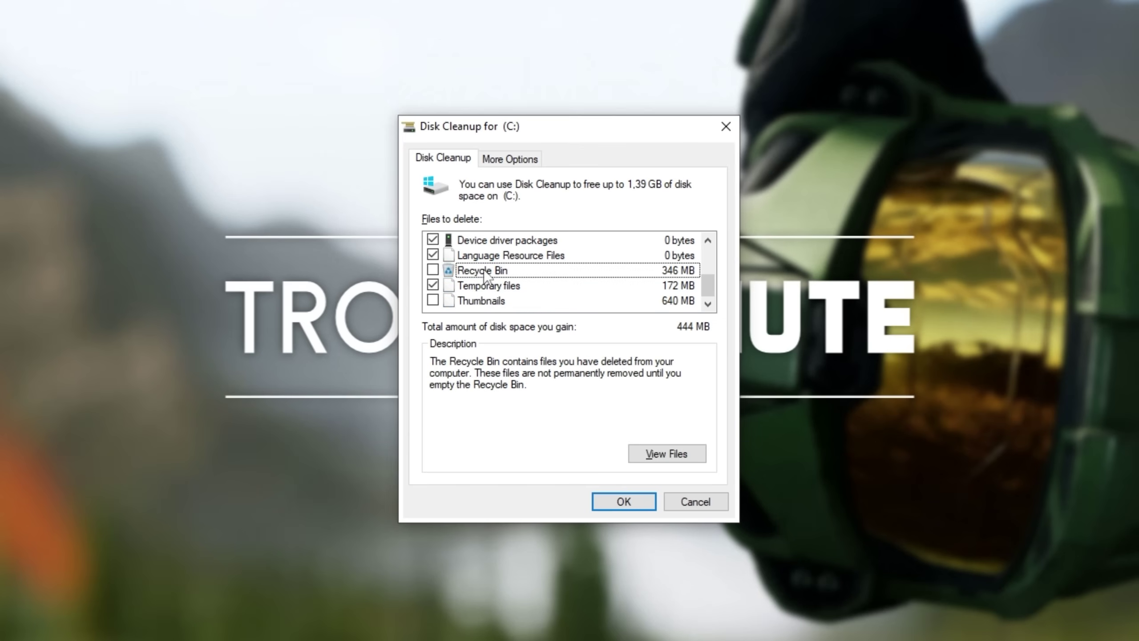
left_click(488, 305)
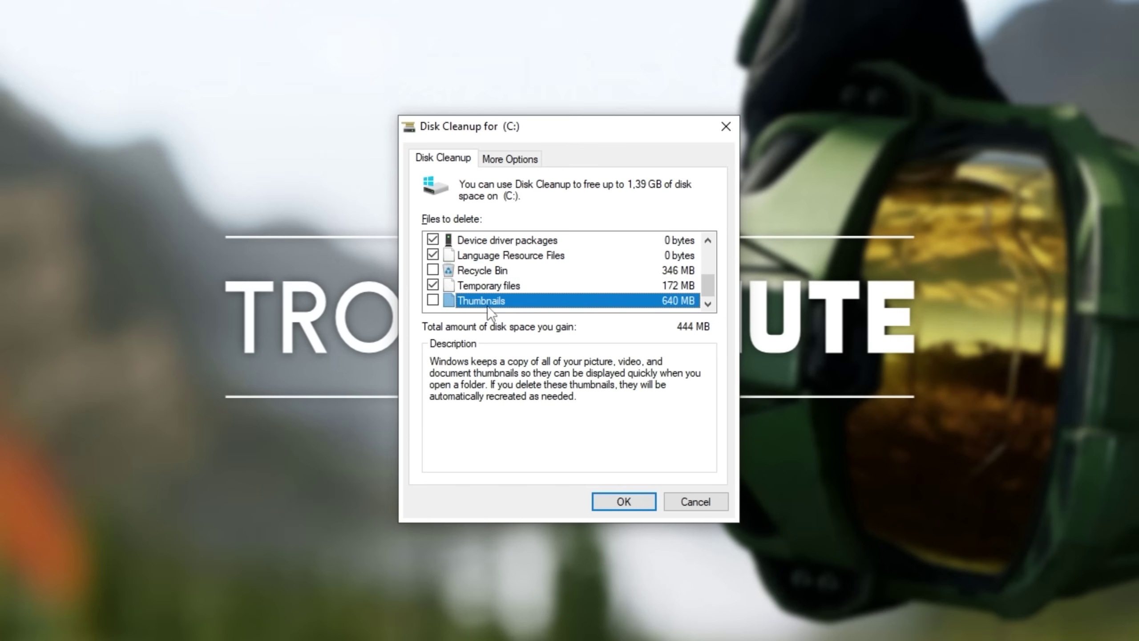
left_click(632, 499)
left_click(610, 326)
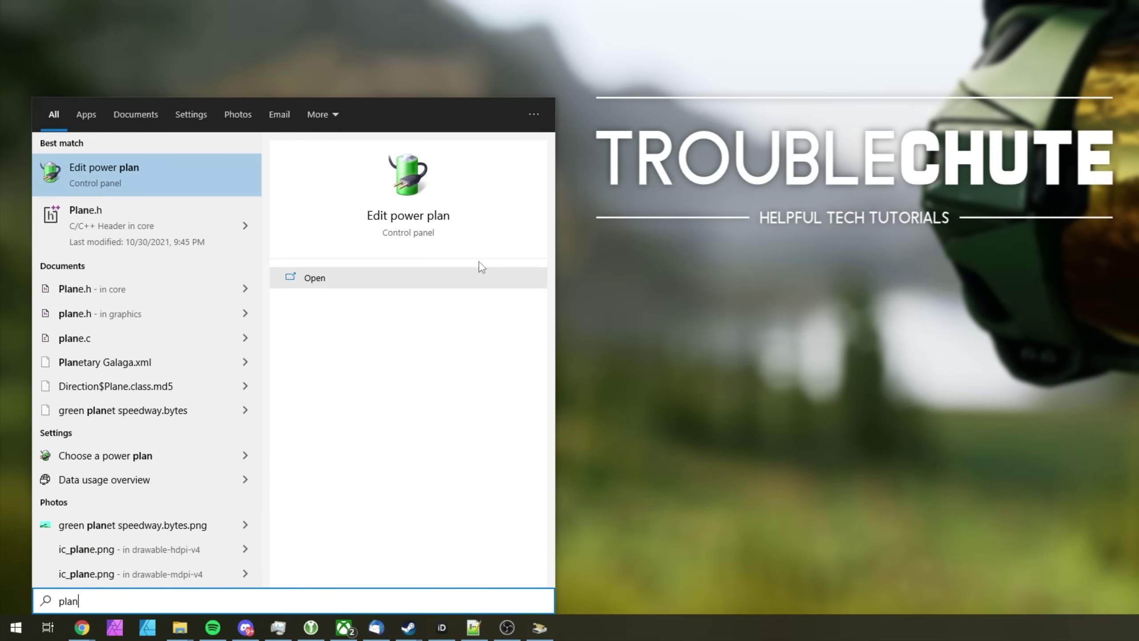
Step: Open the Windows setting for choosing a power plan
left_click(131, 467)
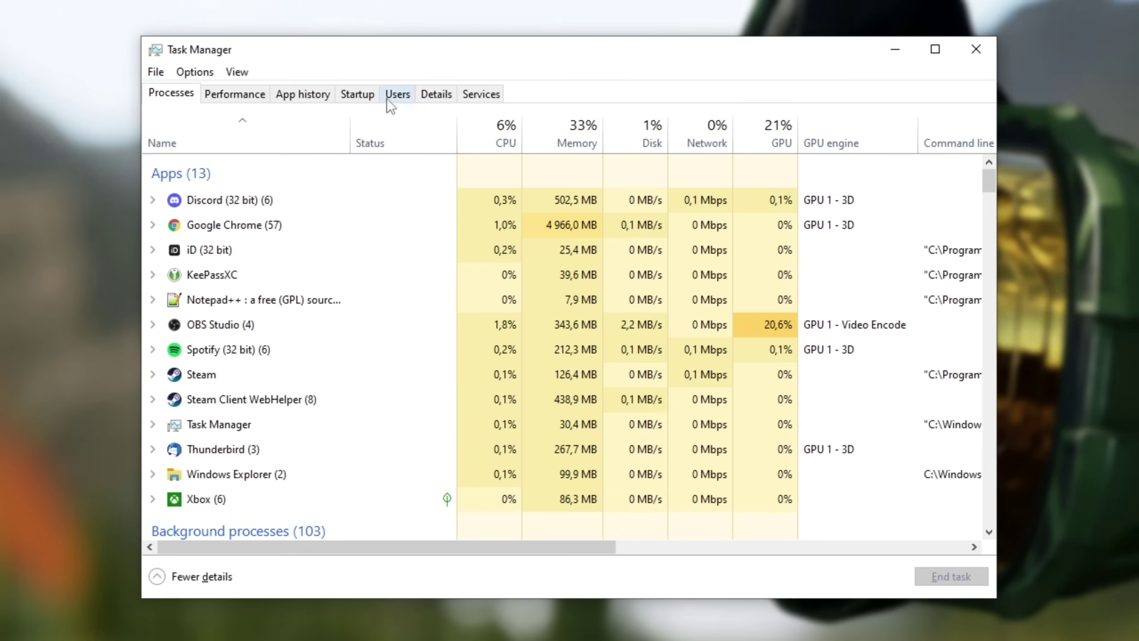
Step: Disable JetBrains Toolbox in Task Manager's list of startup apps
left_click(358, 93)
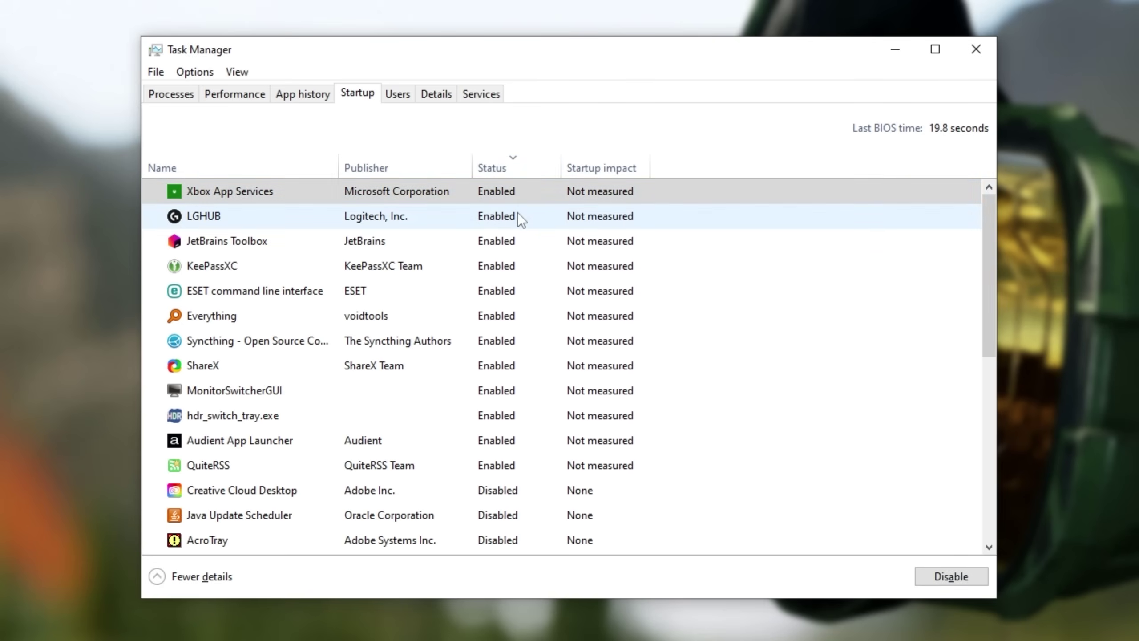
left_click(516, 242)
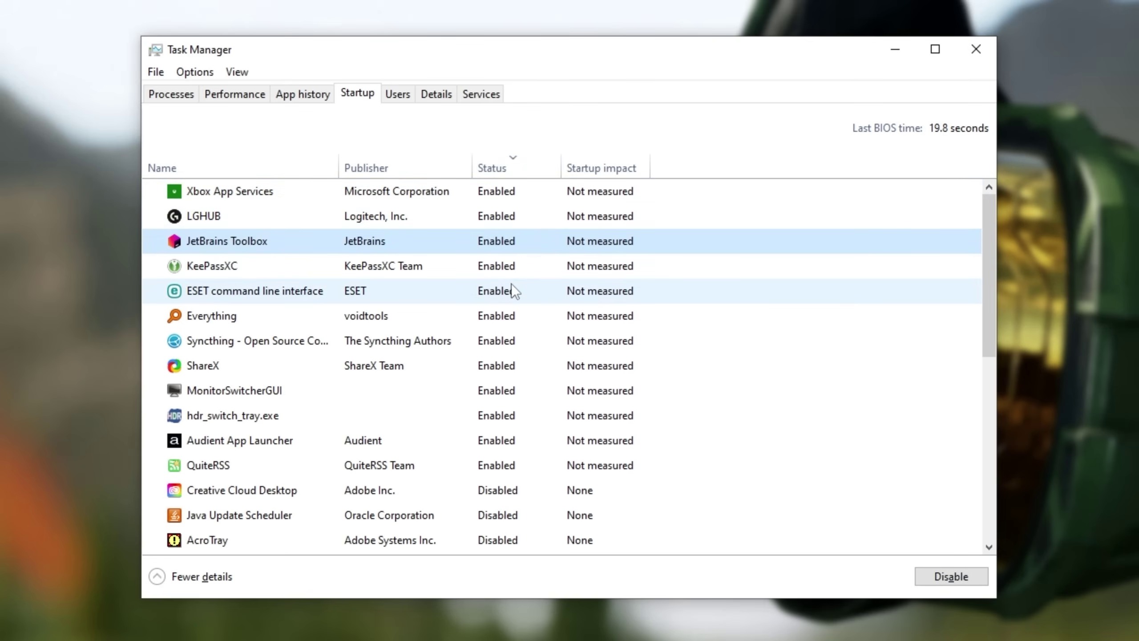
right_click(475, 238)
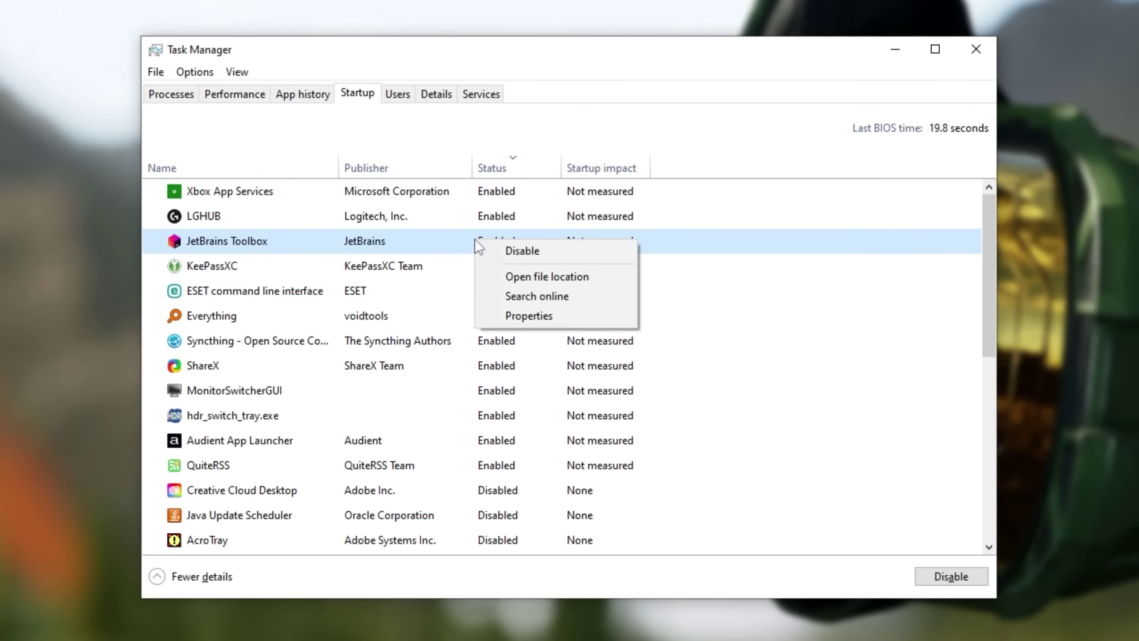
left_click(519, 251)
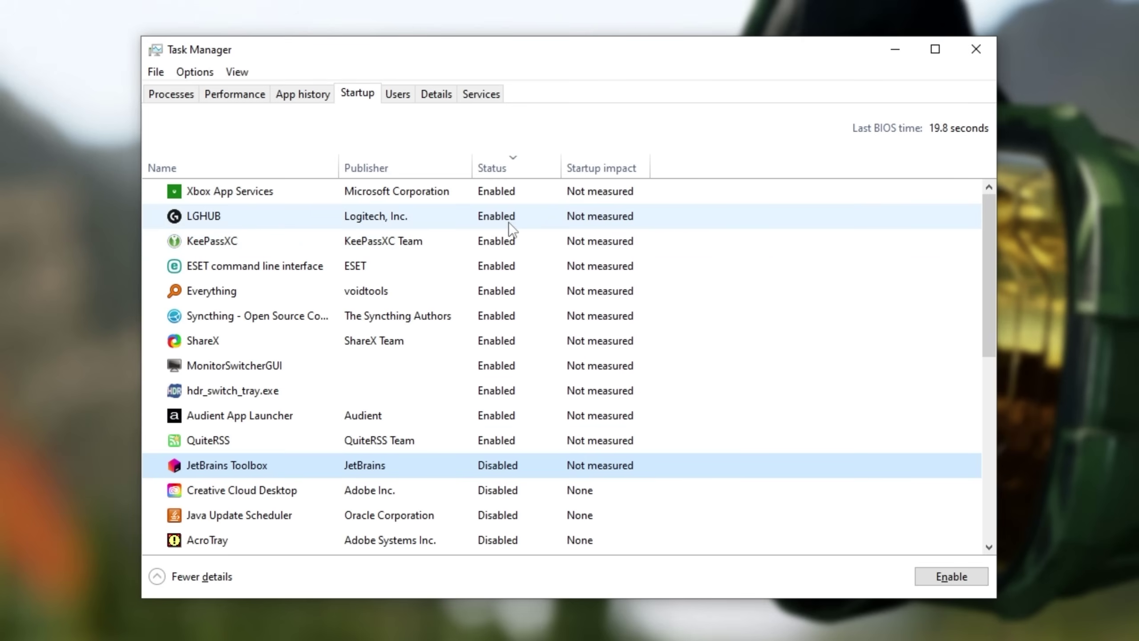
Step: Open the Windows Services console from Task Manager and examine the services with the Automatic startup type
left_click(483, 92)
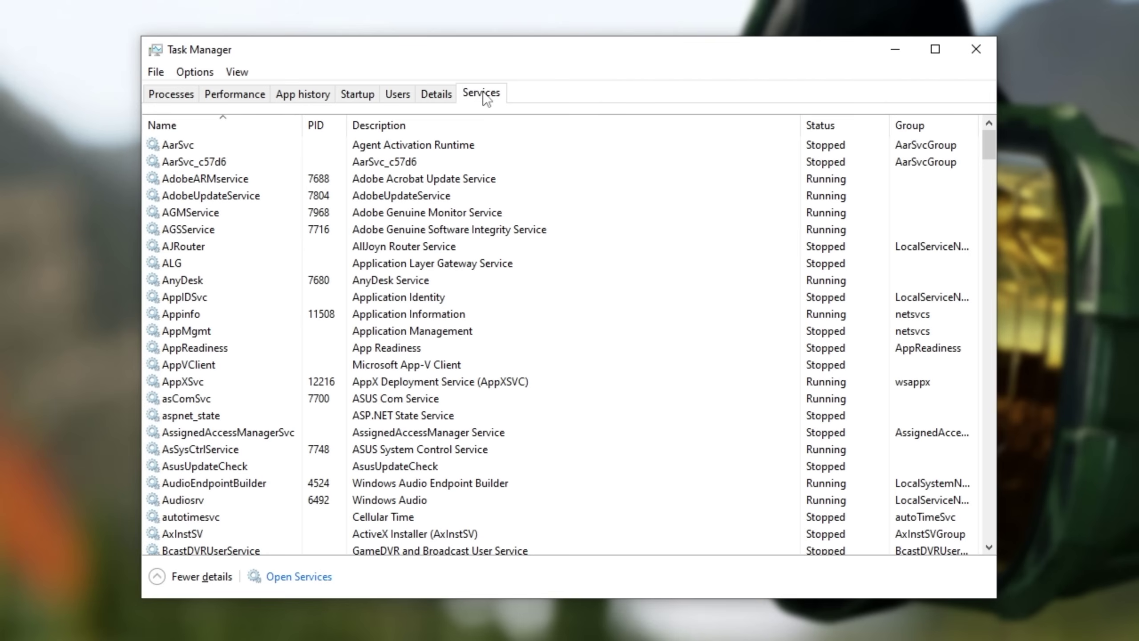
left_click(317, 577)
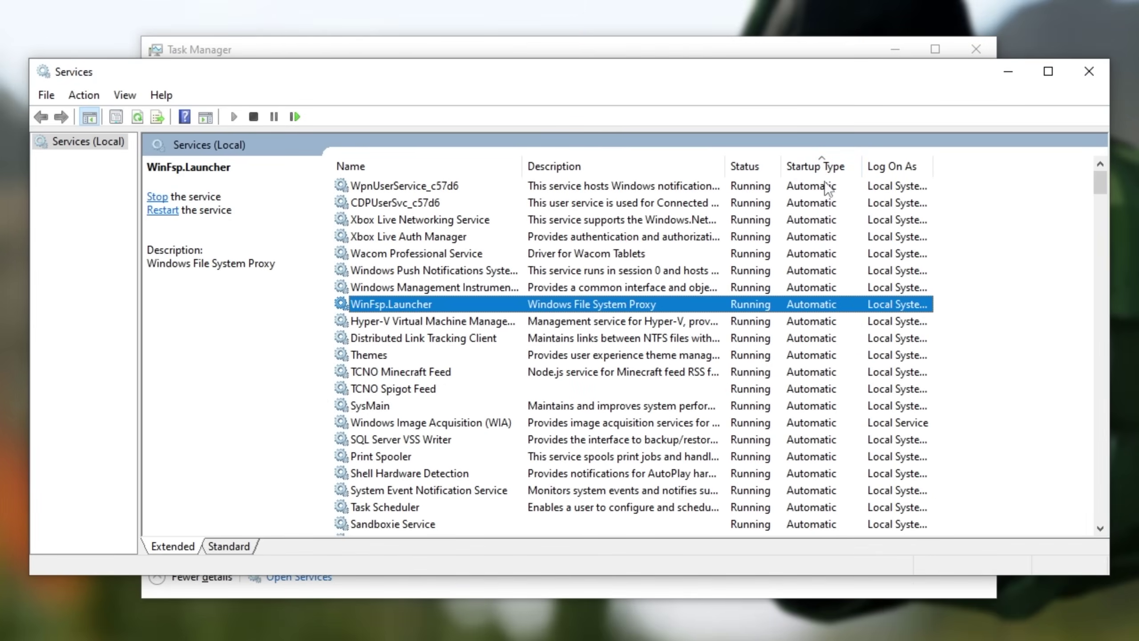
left_click(824, 185)
left_click(833, 203)
left_click(830, 220)
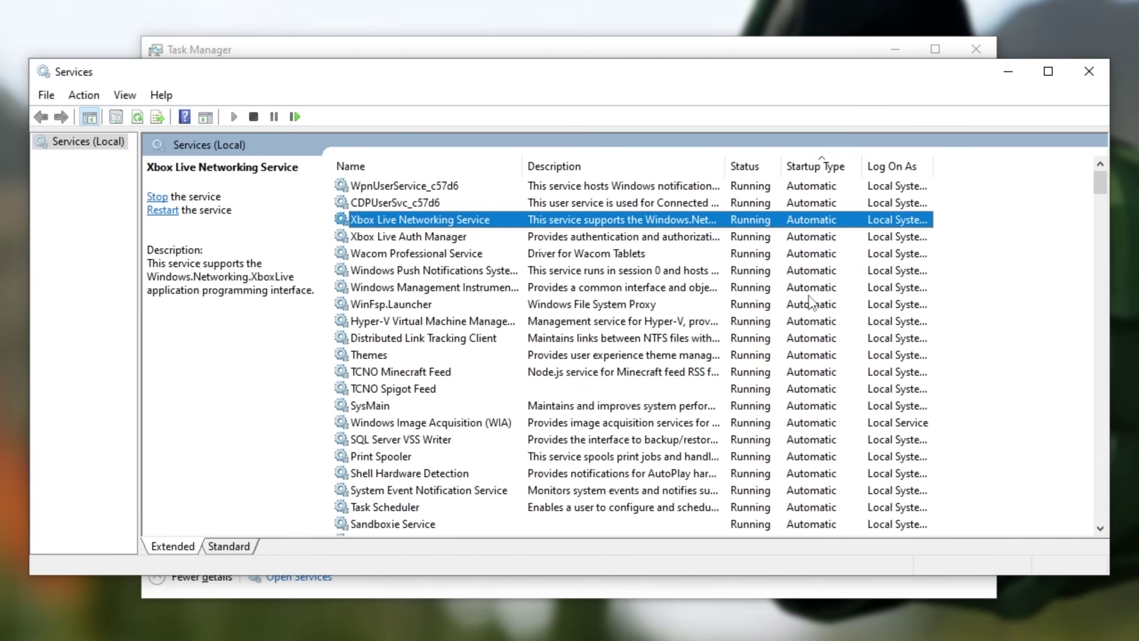
Step: View the startup type options in the TCNO Spigot Feed service's properties, cancel without changes, and close the Services console
double_click(783, 388)
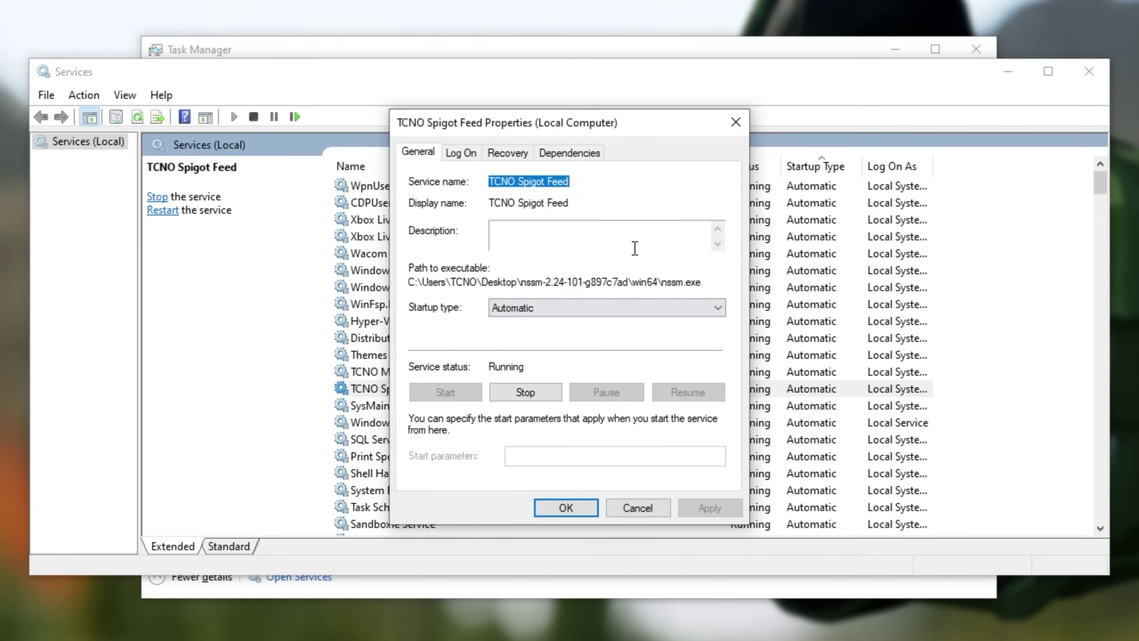
left_click(535, 305)
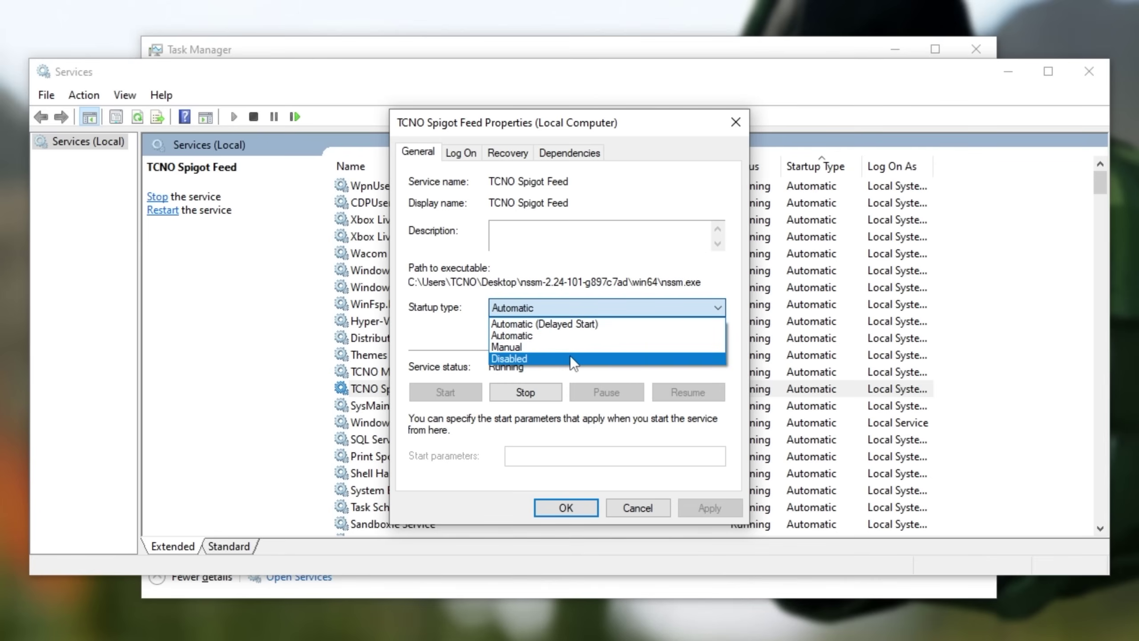
left_click(648, 510)
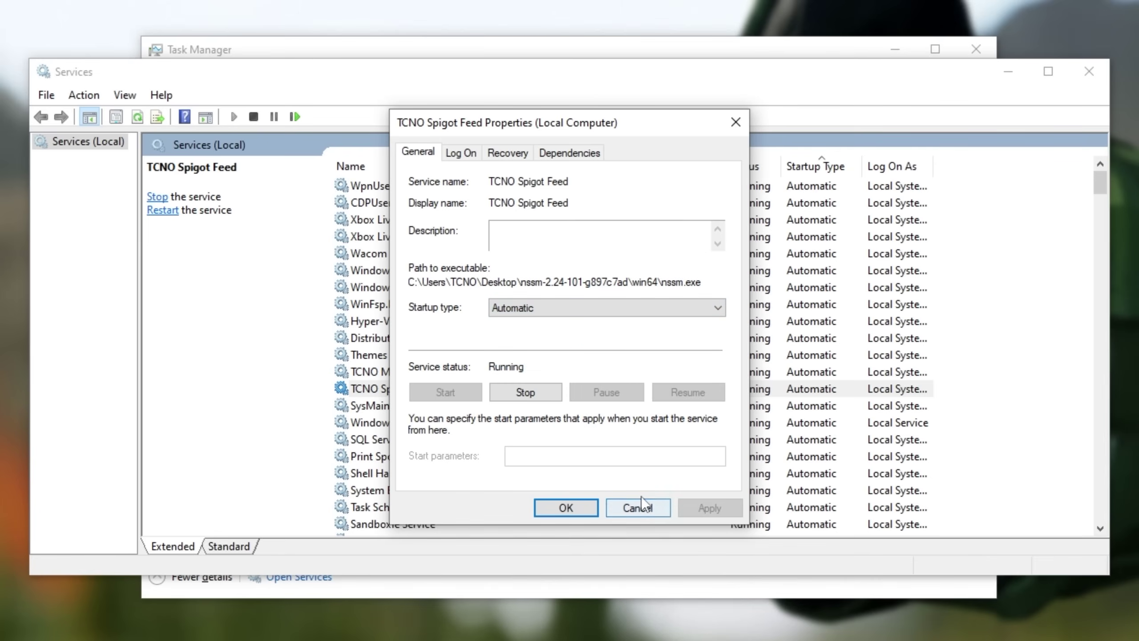
left_click(632, 508)
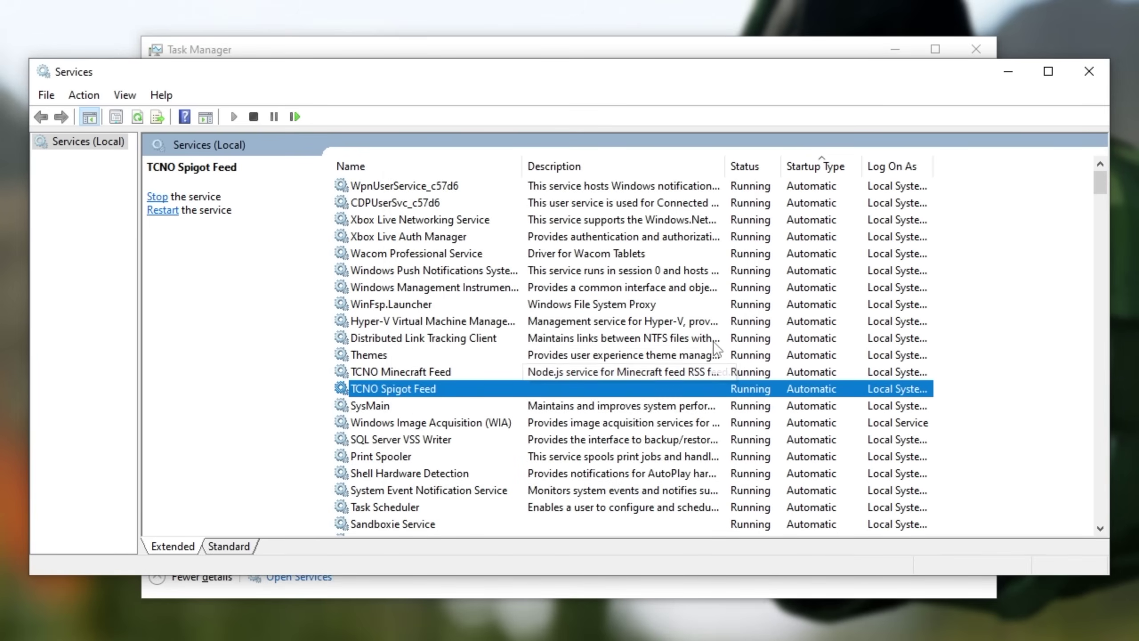
left_click(1090, 70)
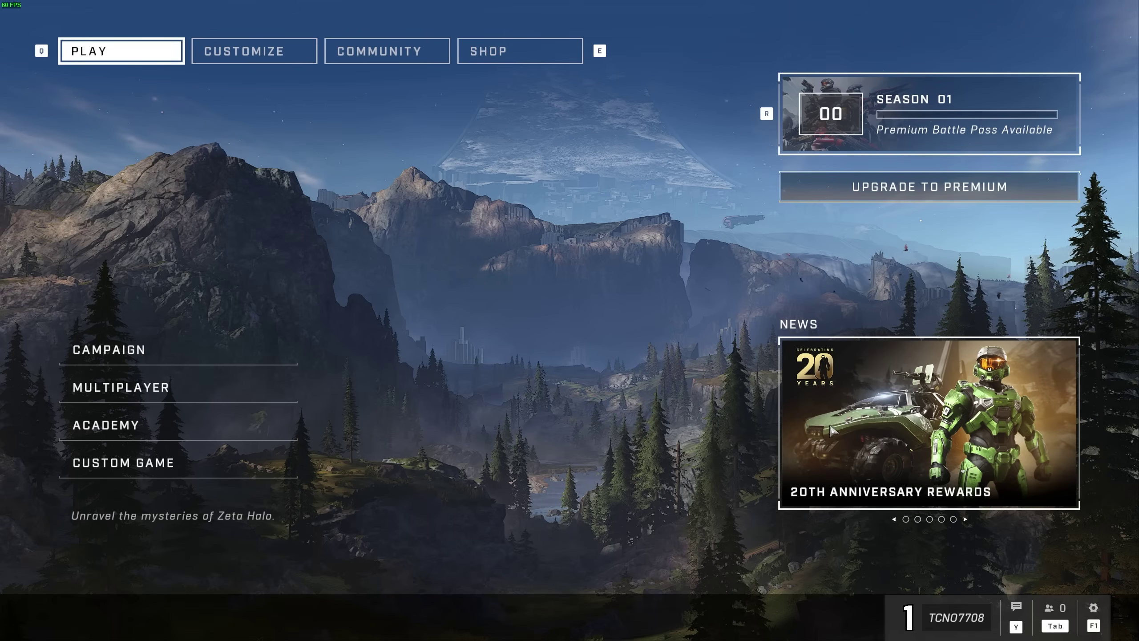
Step: Switch to Halo Infinite and open its video settings
left_click(1093, 608)
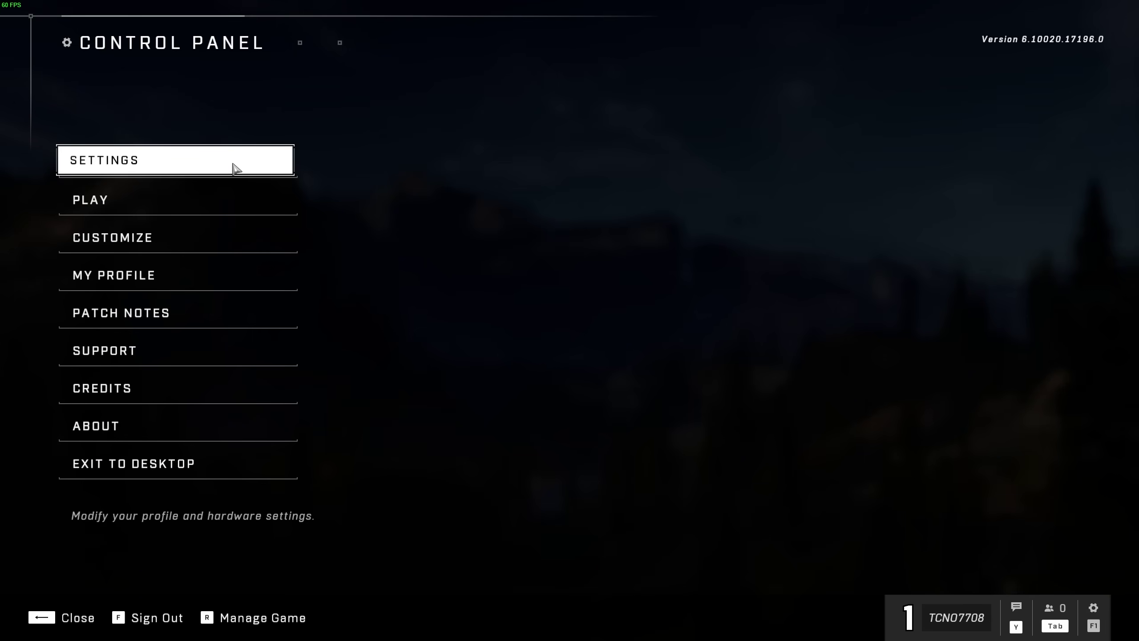
left_click(234, 168)
left_click(454, 86)
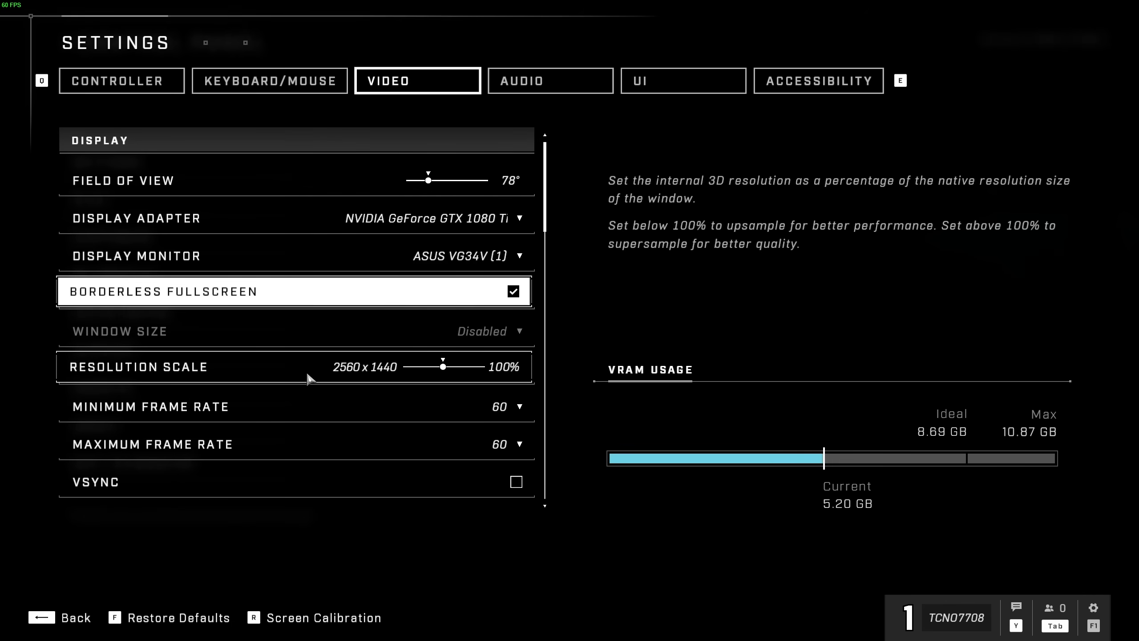
Step: Set the minimum frame rate to Off and the maximum frame rate to 165
left_click(490, 403)
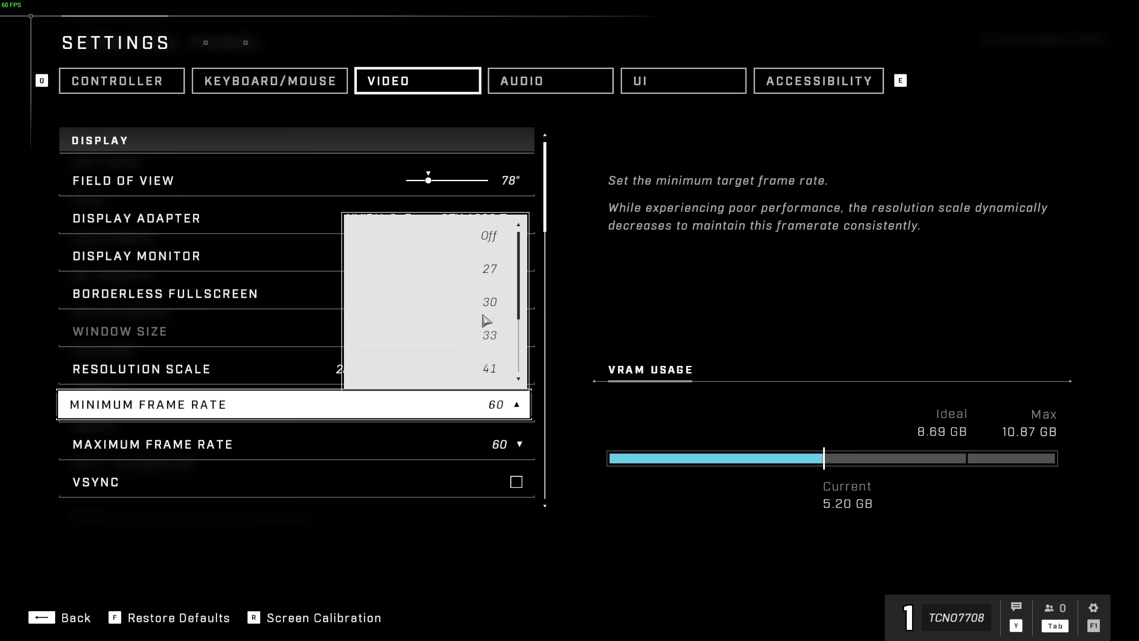
left_click(494, 238)
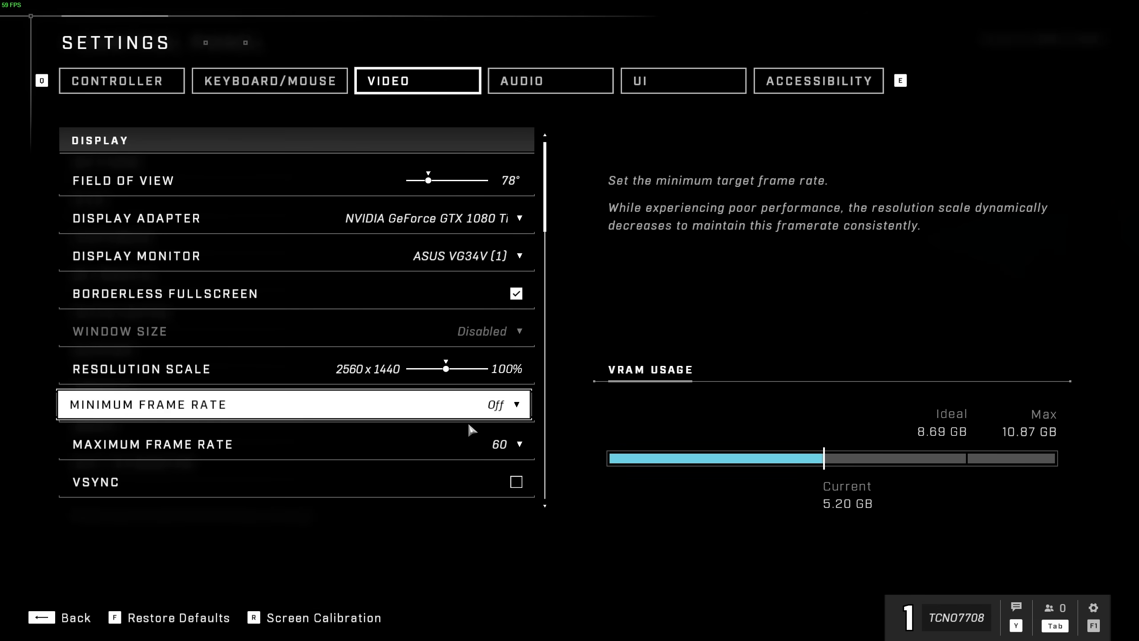
left_click(505, 445)
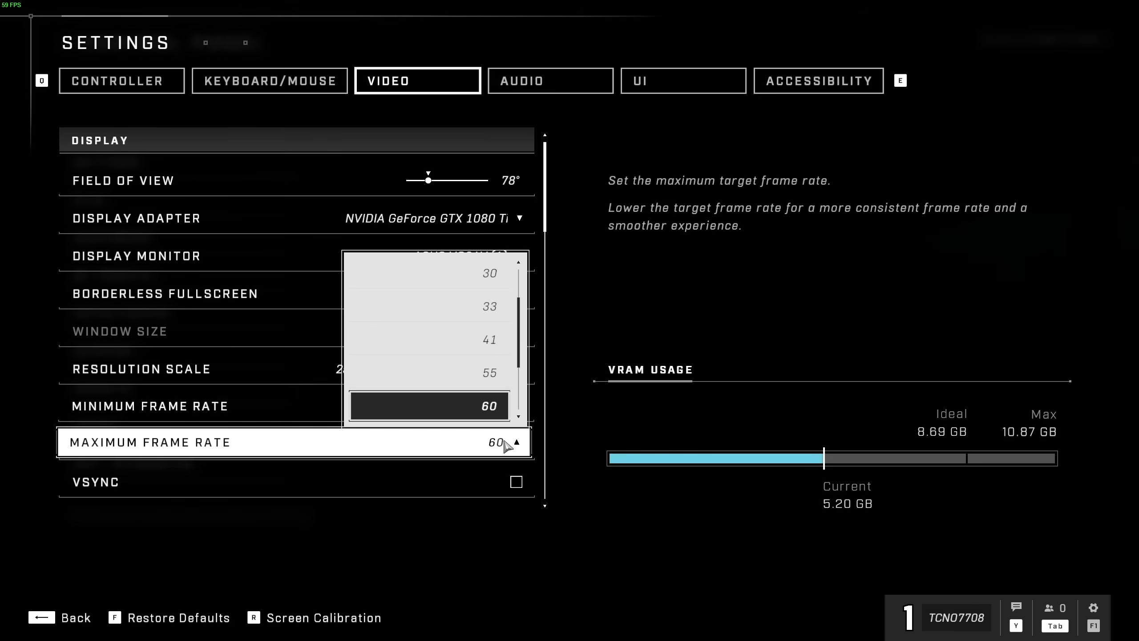
scroll(505, 443, "down", 4)
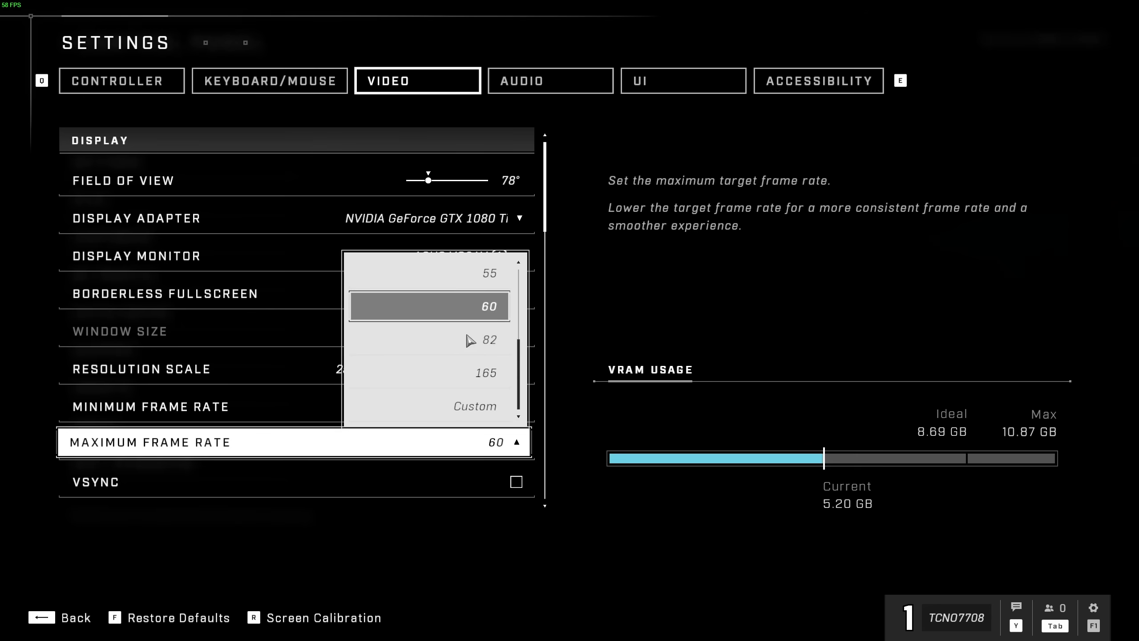
left_click(492, 379)
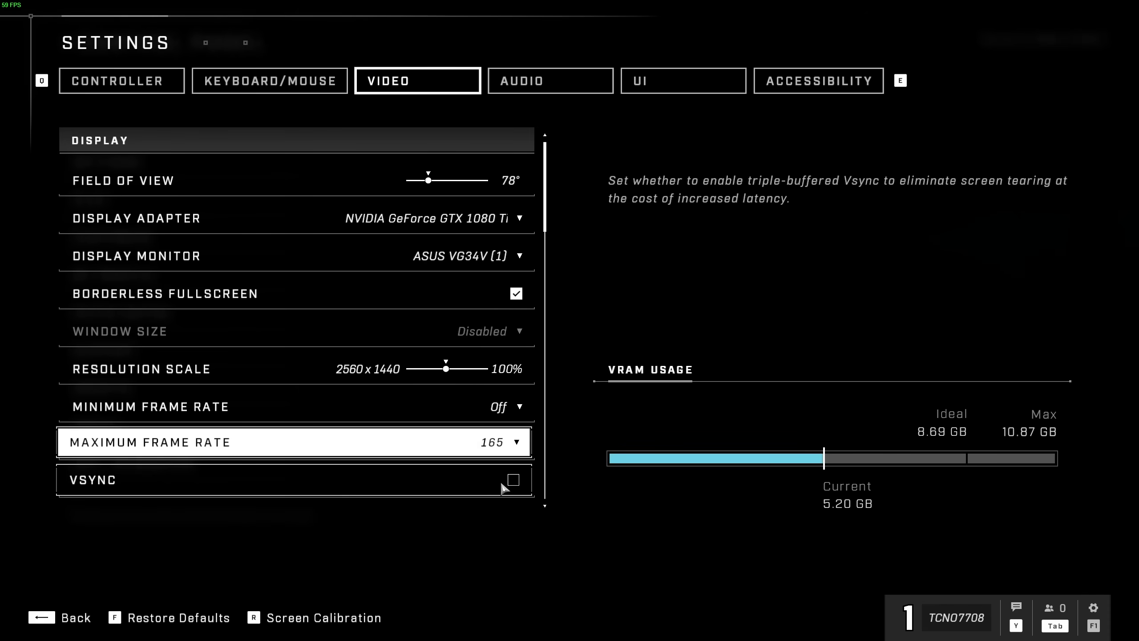
Step: Look through the VSync and inactive frame rate options and the graphics quality settings
scroll(501, 486, "down", 2)
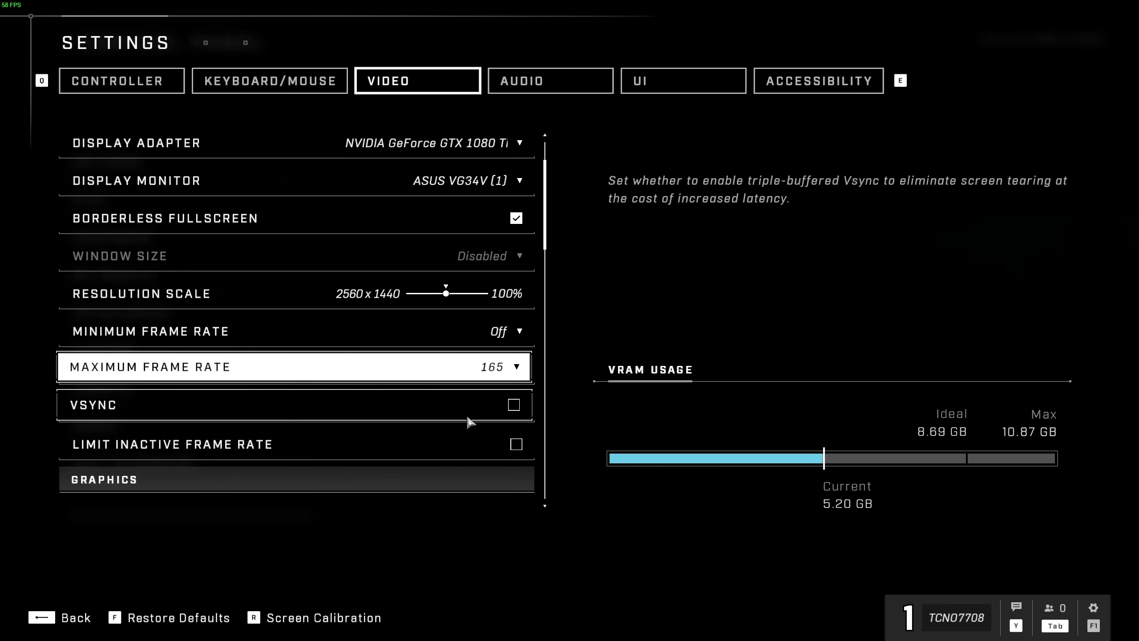
scroll(509, 415, "down", 2)
scroll(469, 421, "down", 5)
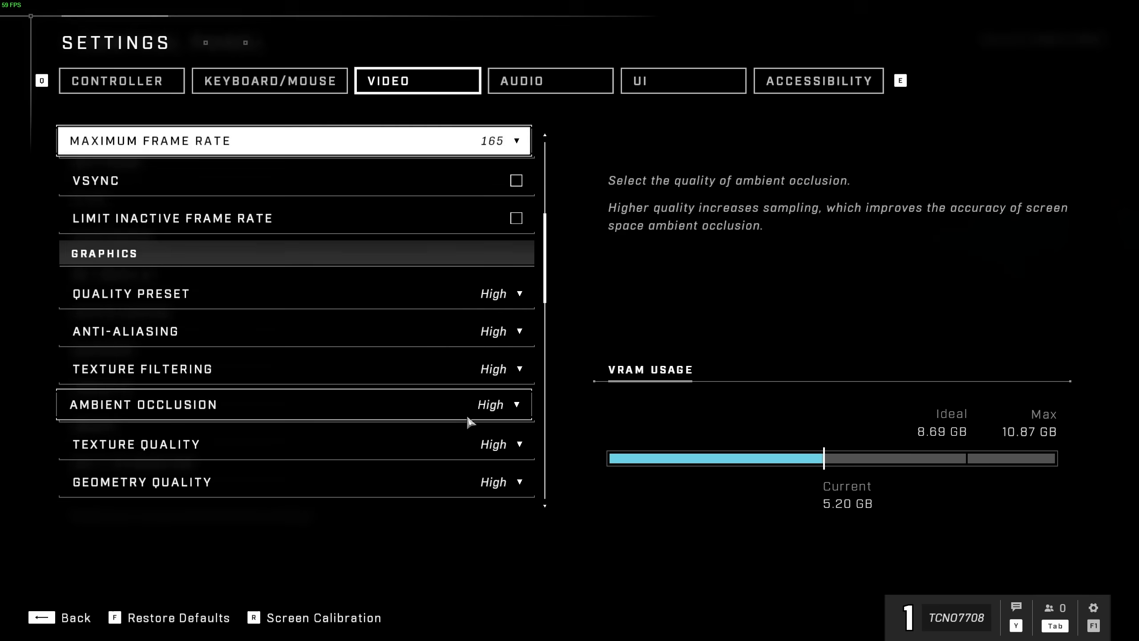
scroll(469, 422, "down", 1)
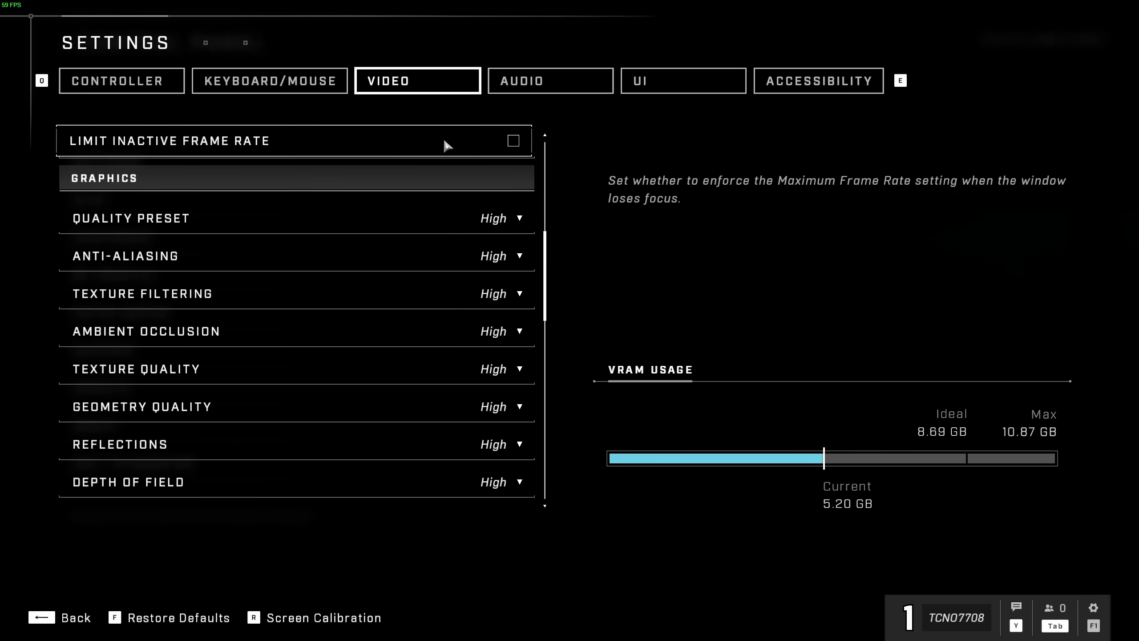
Step: Enable the Limit Inactive Frame Rate option
left_click(441, 141)
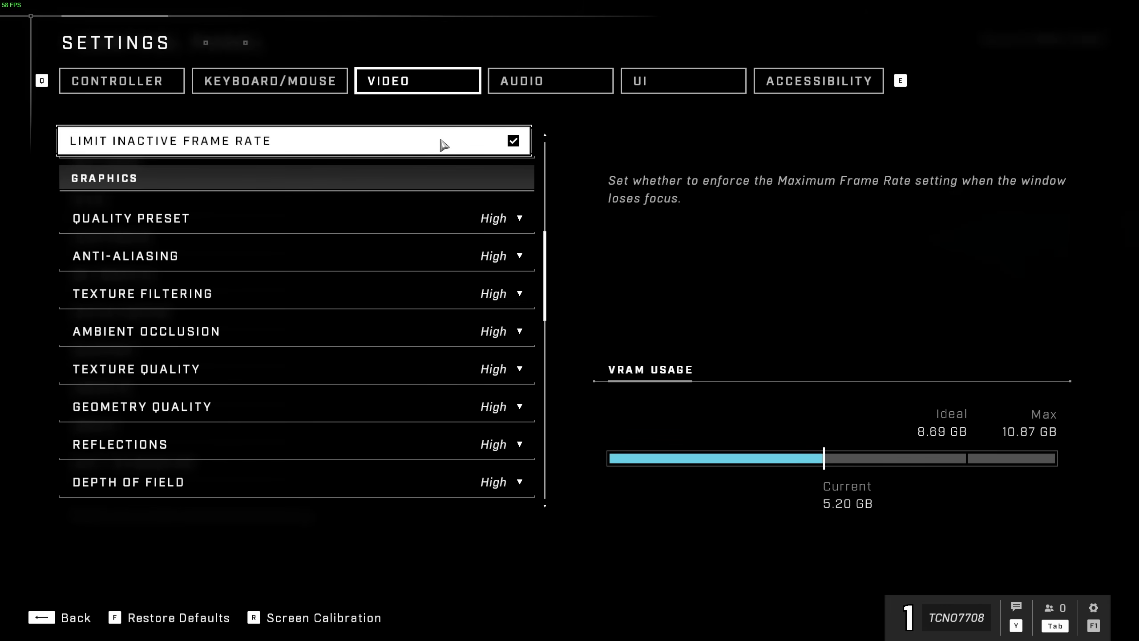
scroll(443, 145, "down", 1)
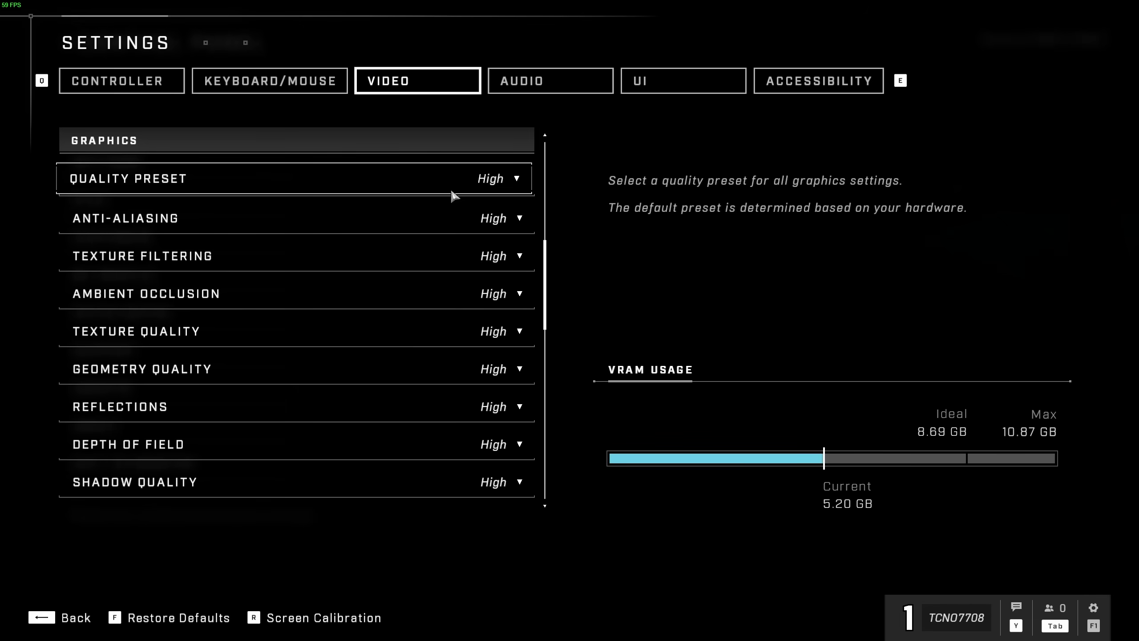
Step: Try the Low graphics quality preset, and set the quality preset to Medium
left_click(501, 181)
key("Up")
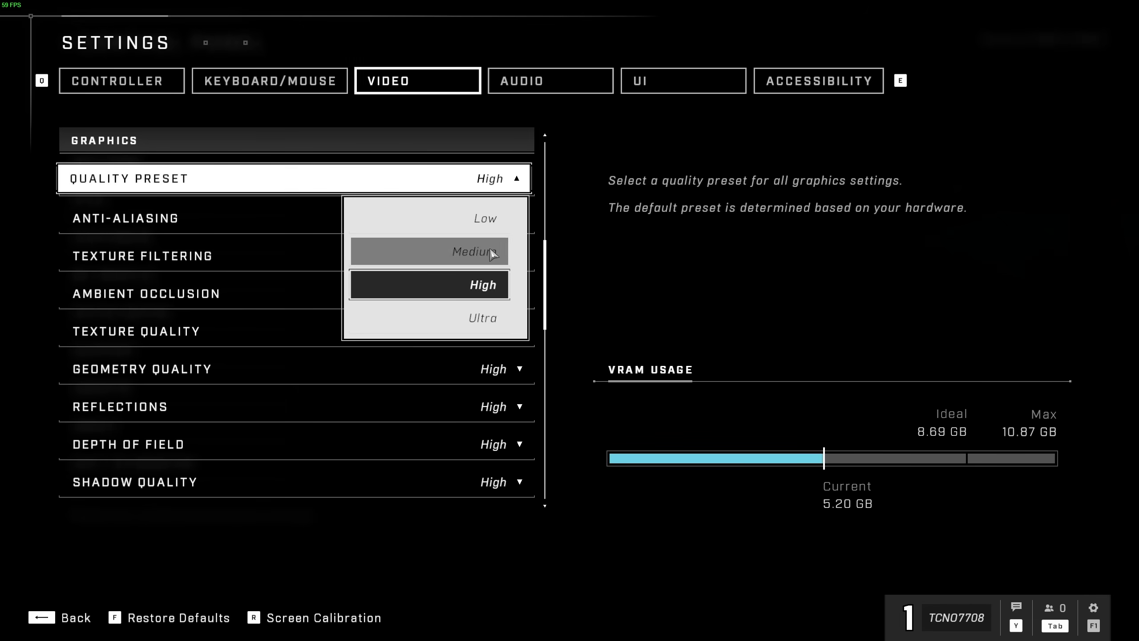
key("Return")
left_click(502, 181)
left_click(493, 218)
left_click(502, 180)
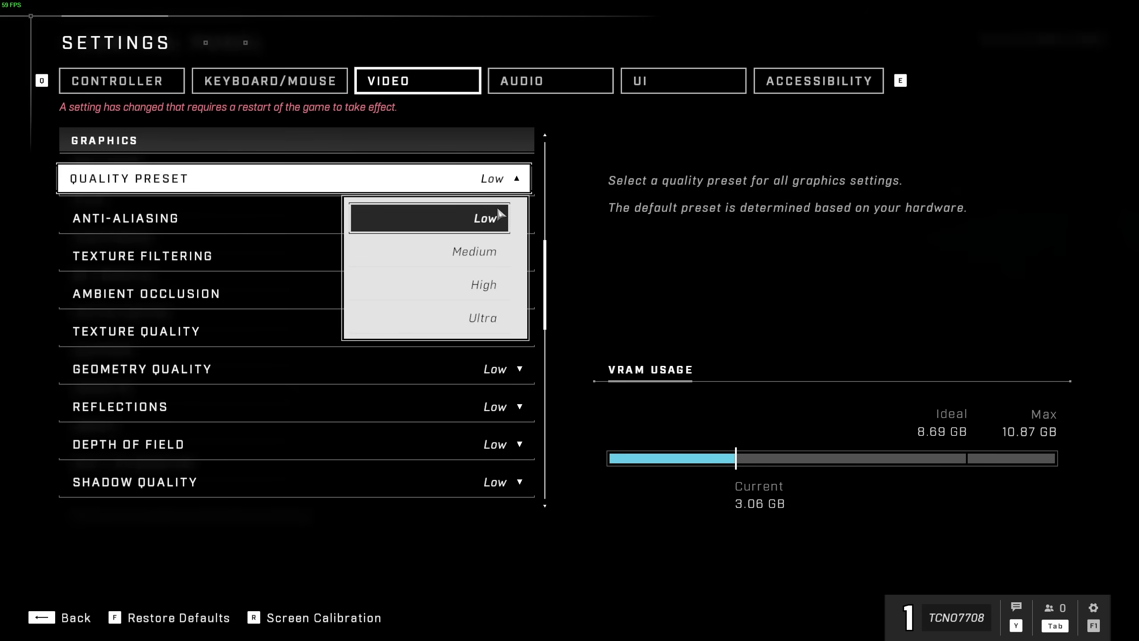
left_click(489, 254)
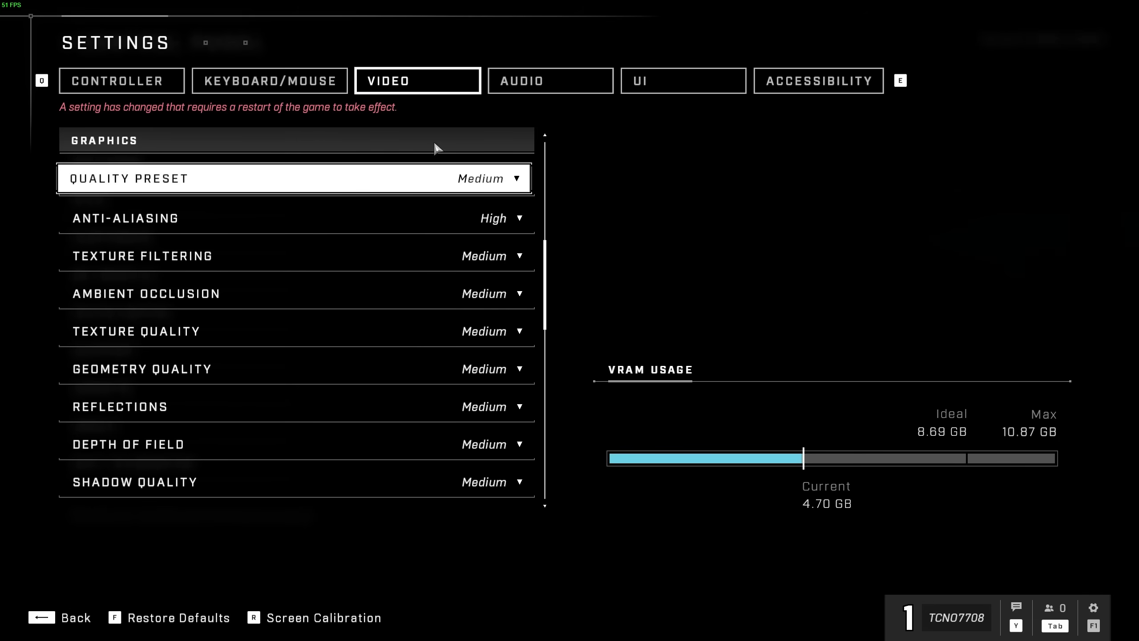
Step: Switch the graphics quality preset to High and back to Medium for comparison
left_click(511, 187)
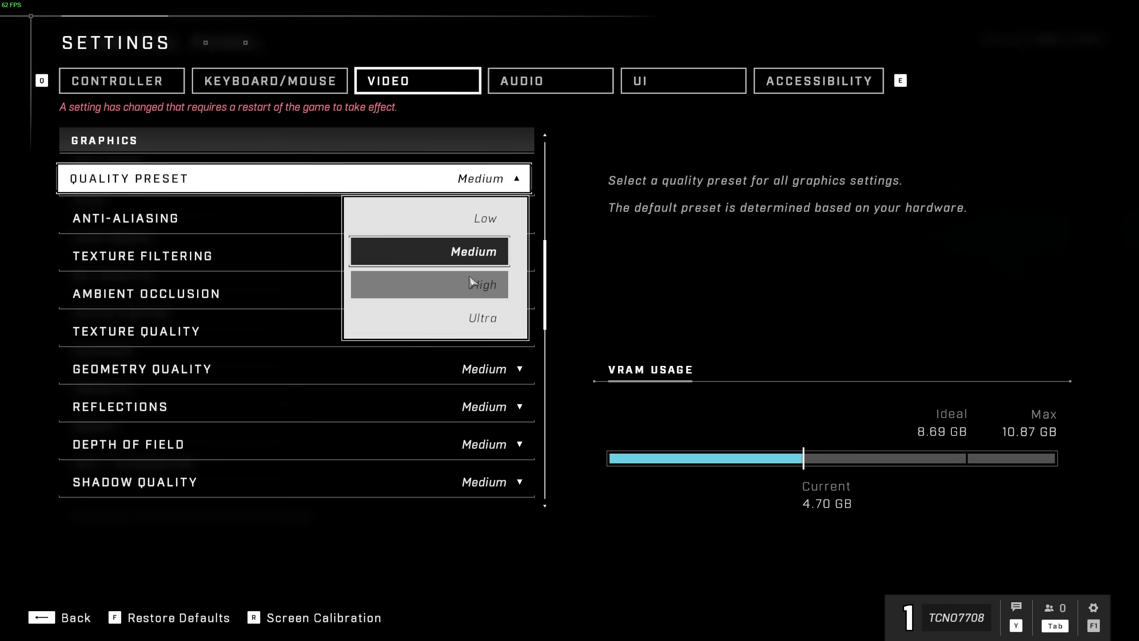
left_click(473, 289)
left_click(514, 188)
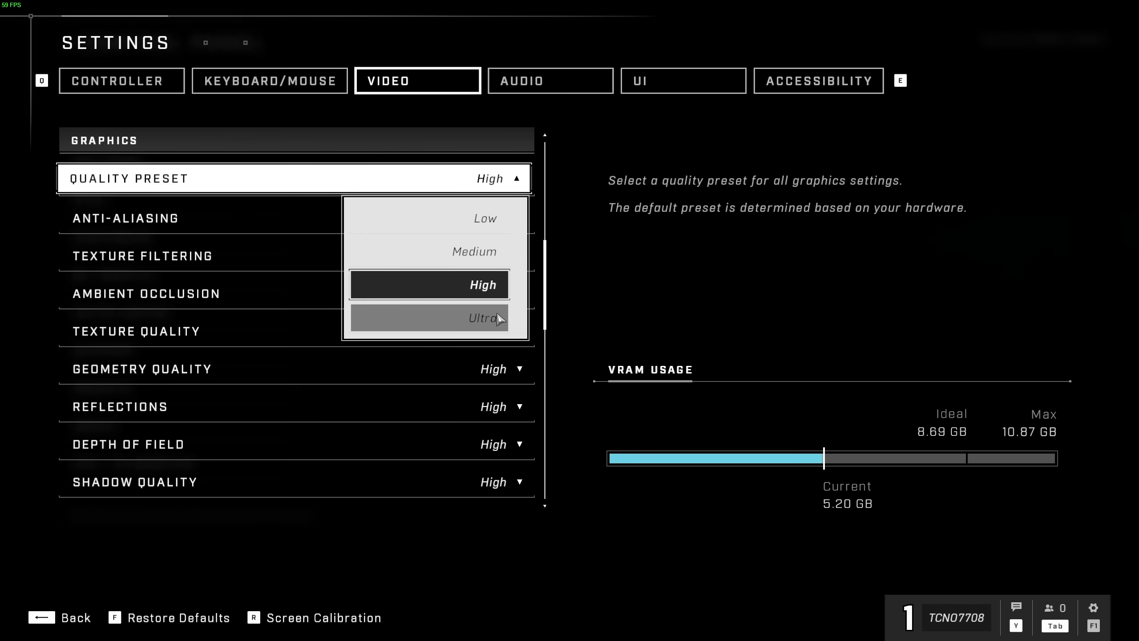
left_click(500, 251)
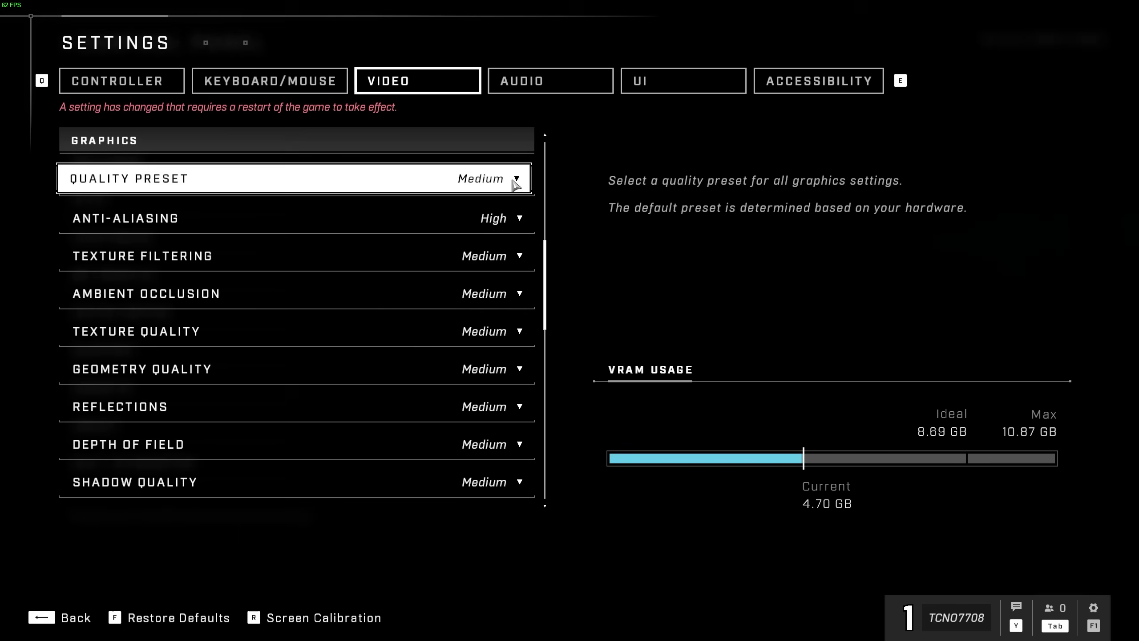
Step: Set Anti-Aliasing to Low and Texture Filtering to Ultra, and check the Ambient Occlusion options
left_click(497, 220)
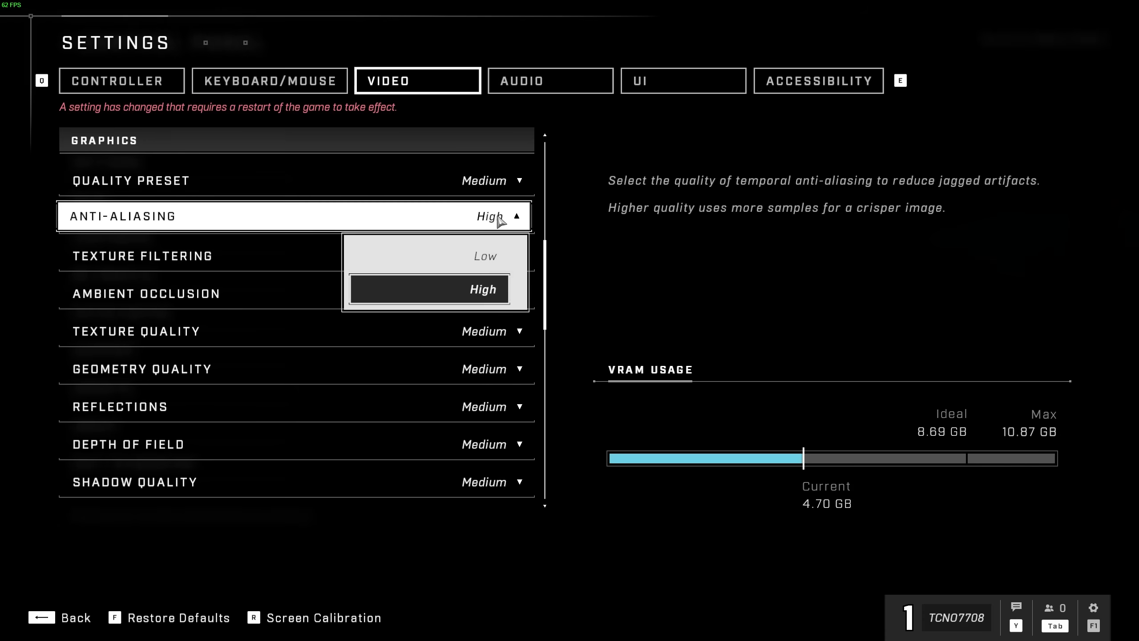
left_click(493, 261)
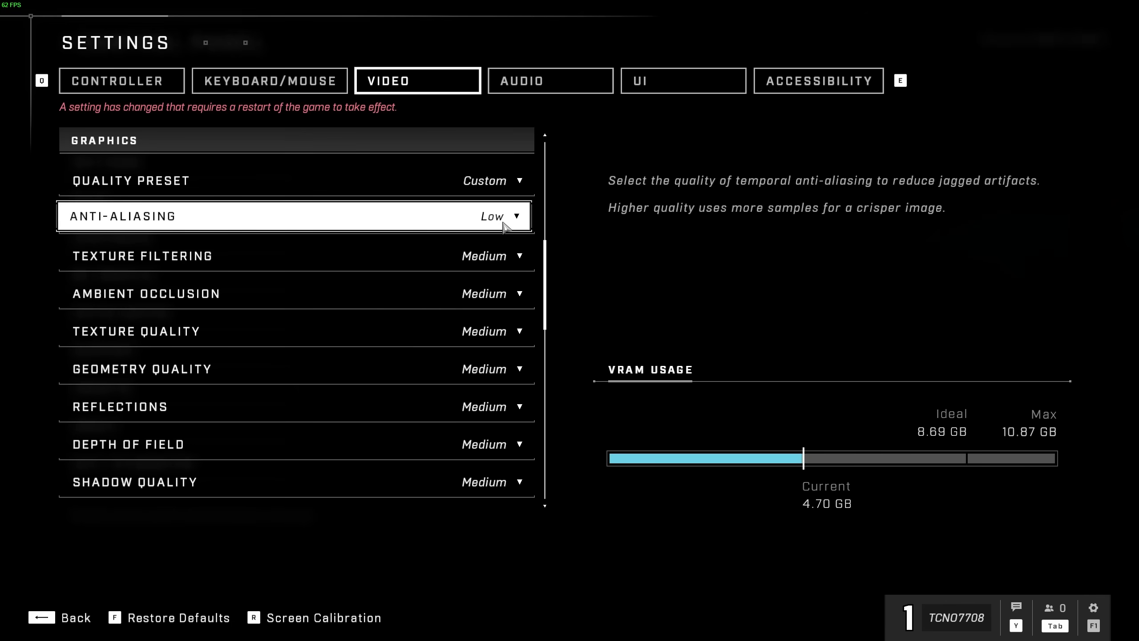
left_click(489, 260)
left_click(481, 402)
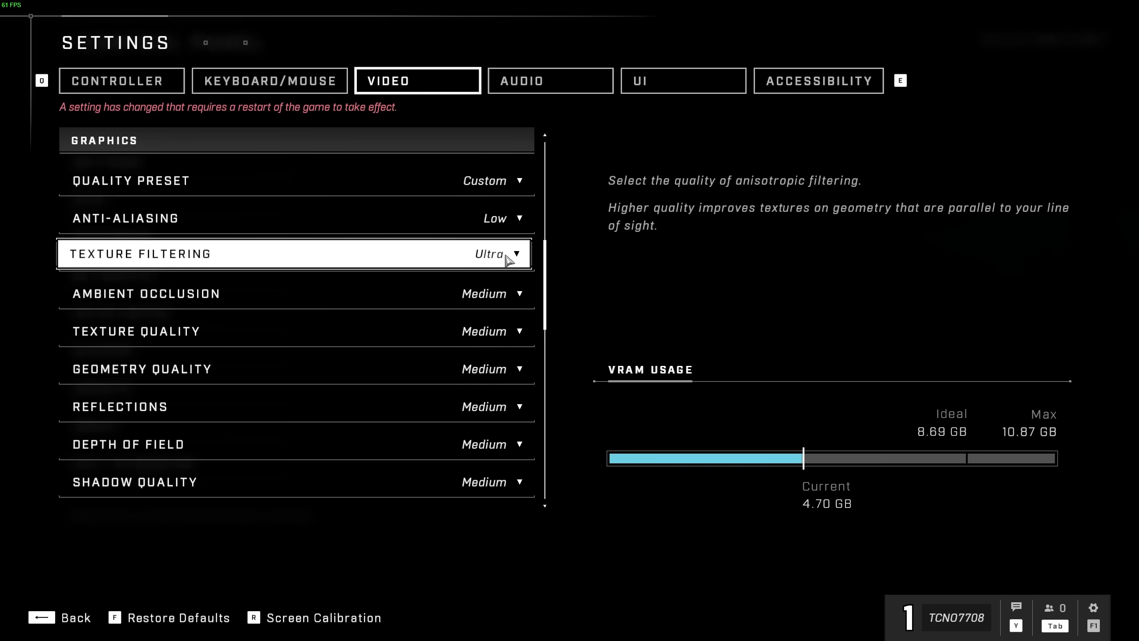
left_click(508, 290)
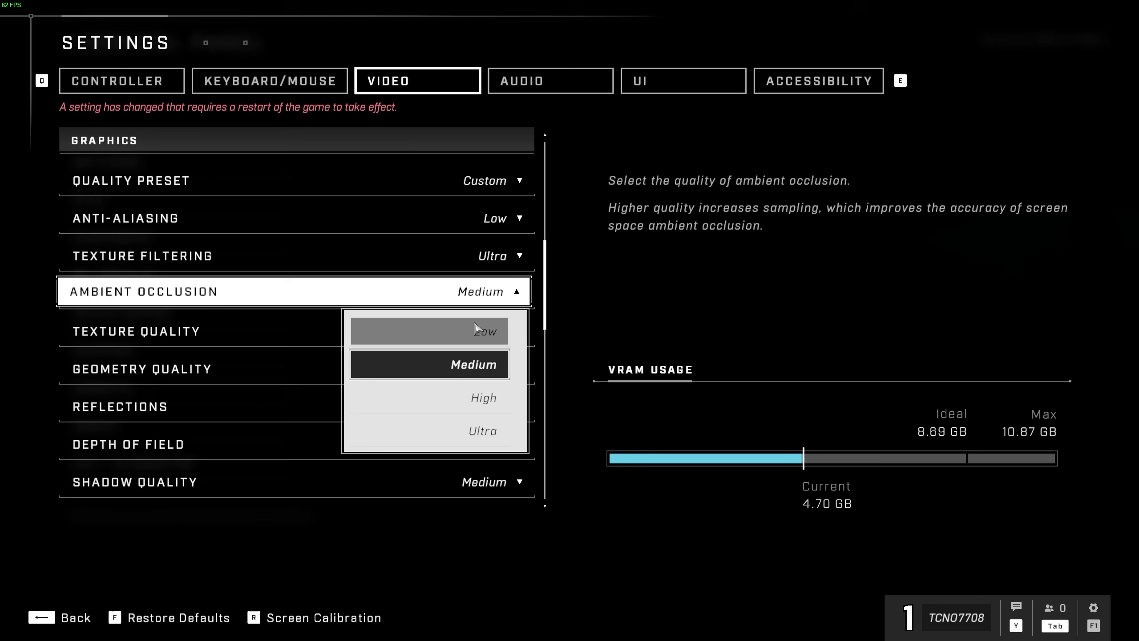
left_click(485, 300)
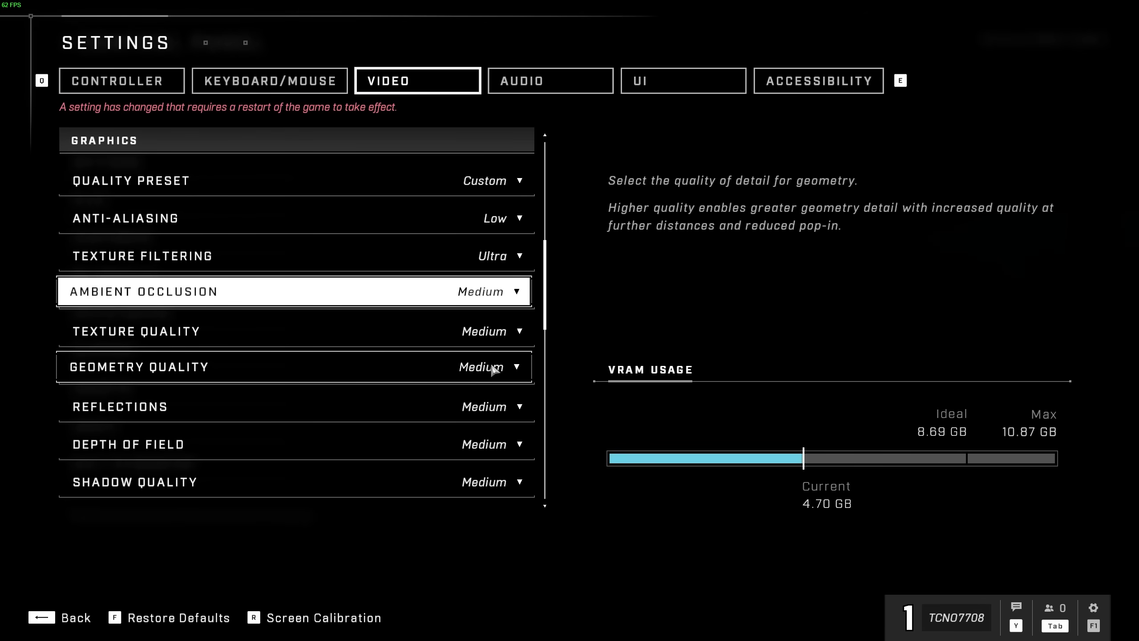
Step: Try Texture Quality at High, Ultra and Low to compare VRAM usage, and return it to Medium
left_click(484, 330)
left_click(483, 433)
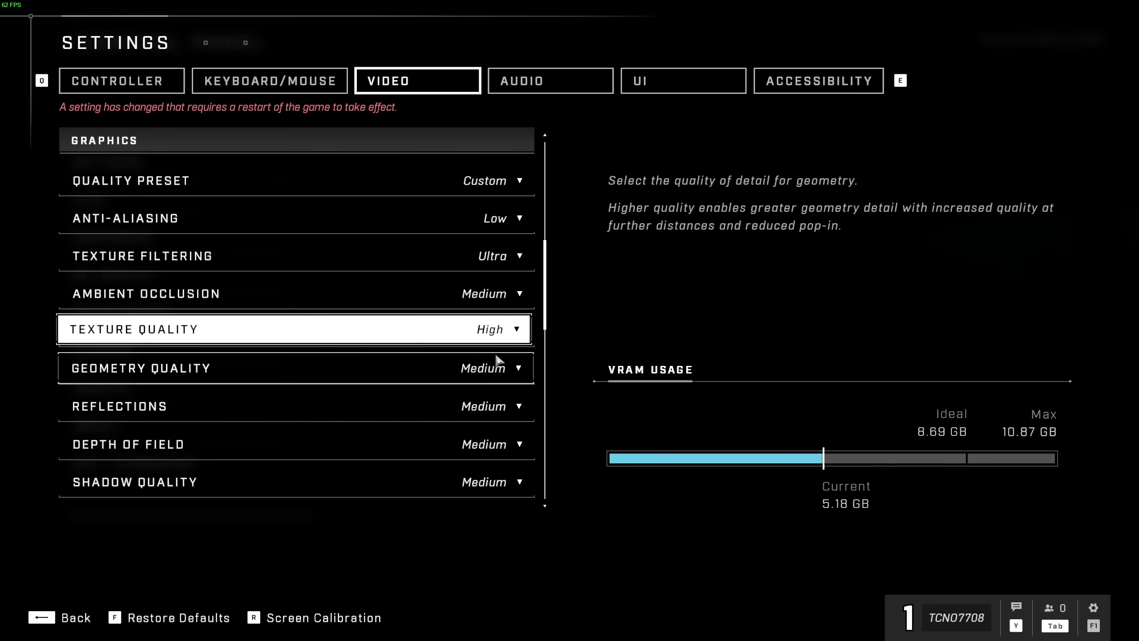
left_click(494, 330)
left_click(482, 468)
left_click(493, 330)
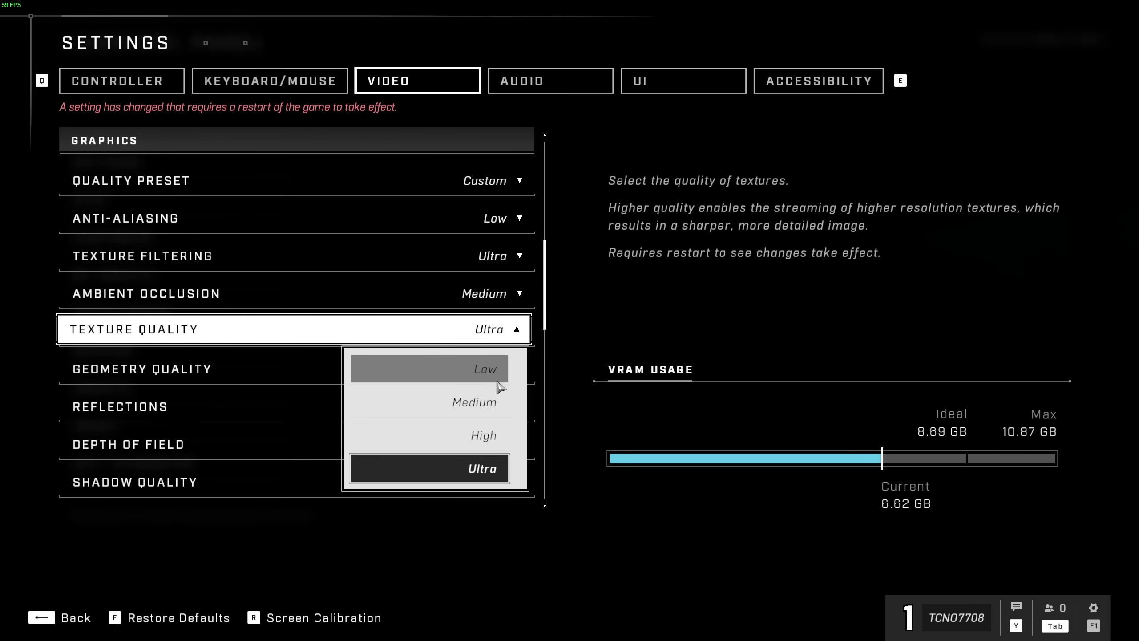
left_click(497, 380)
left_click(502, 332)
left_click(489, 402)
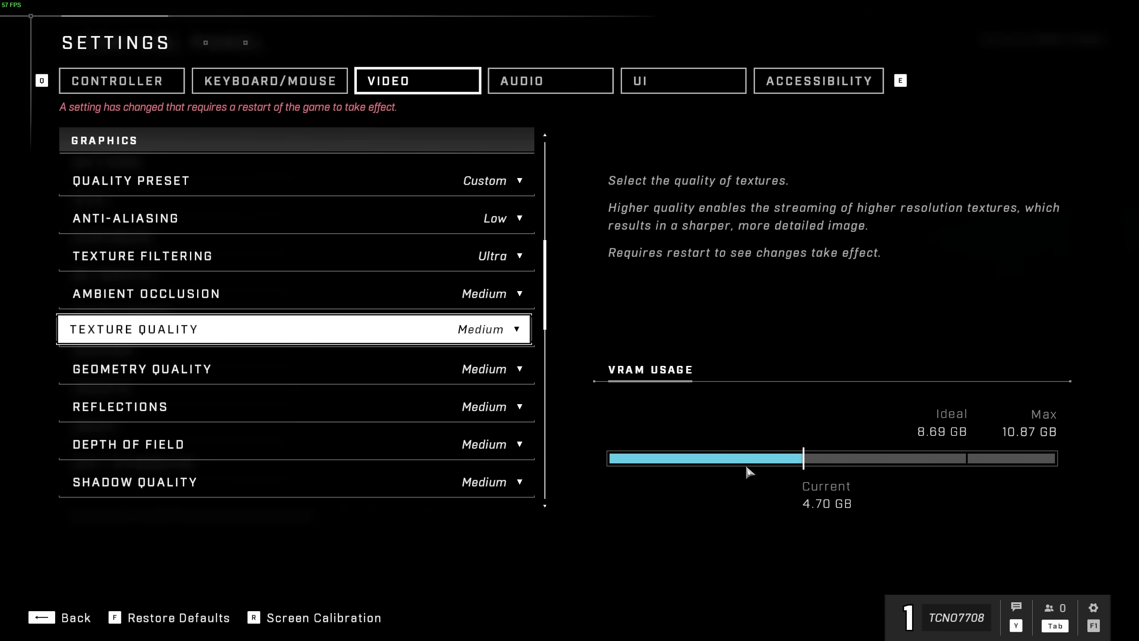
Step: View the Geometry Quality and Texture Filtering options, and try Texture Quality at Low before returning it to Medium
left_click(488, 368)
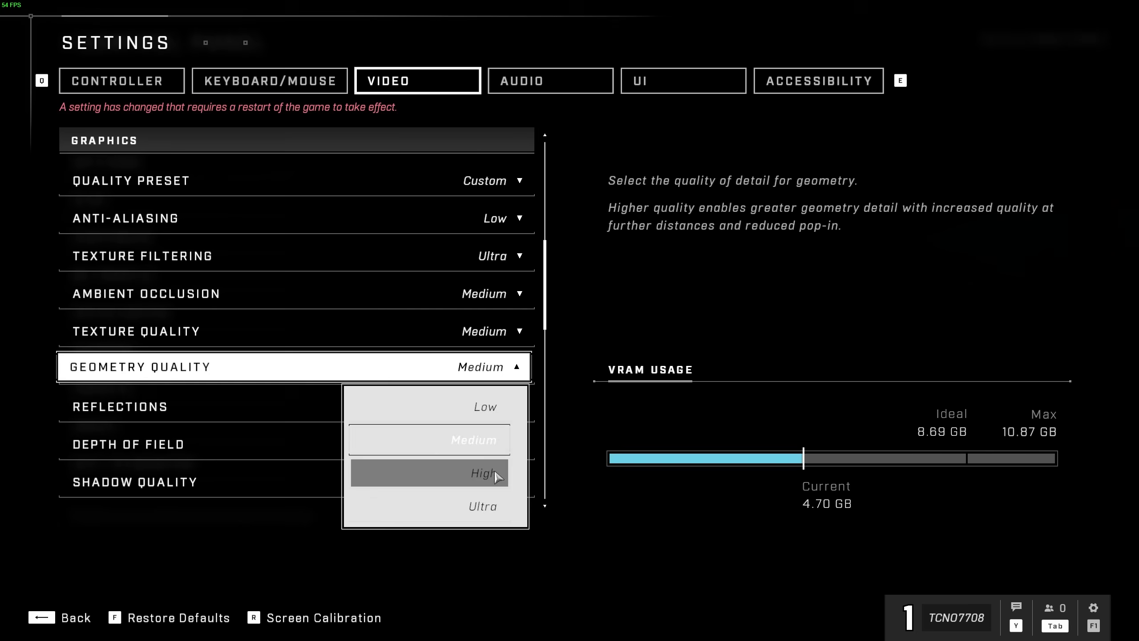
left_click(475, 439)
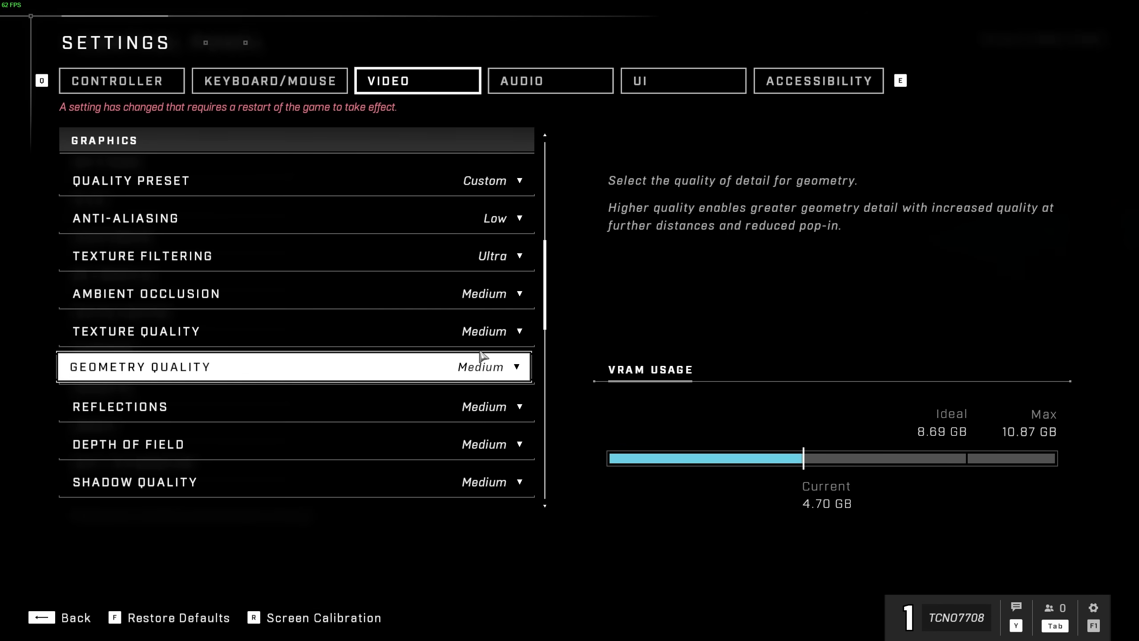
left_click(500, 334)
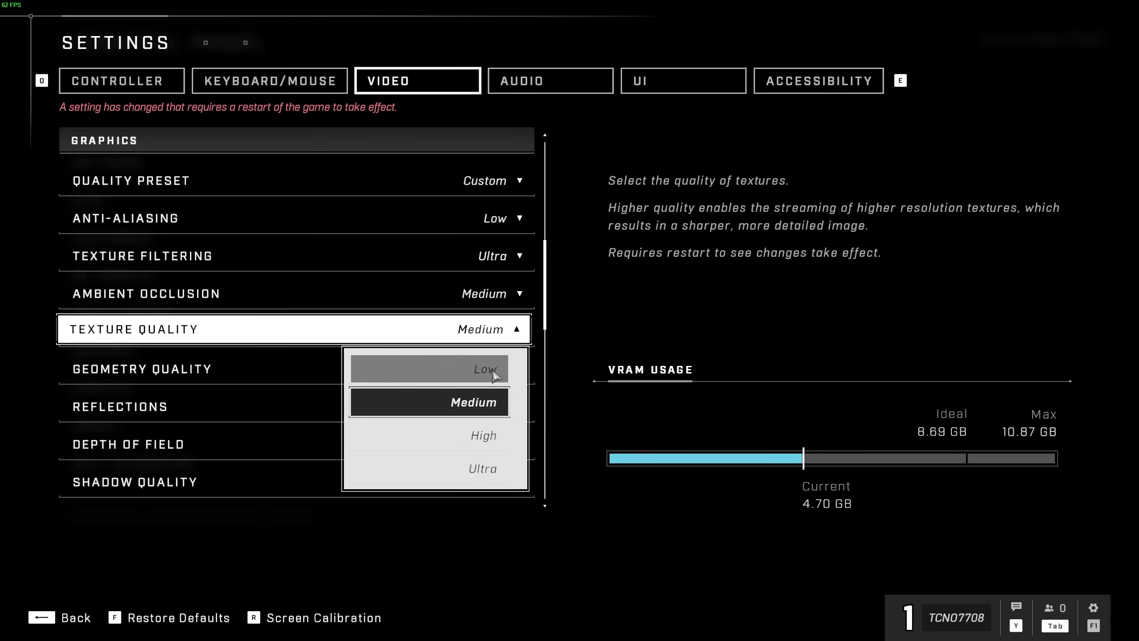
left_click(494, 369)
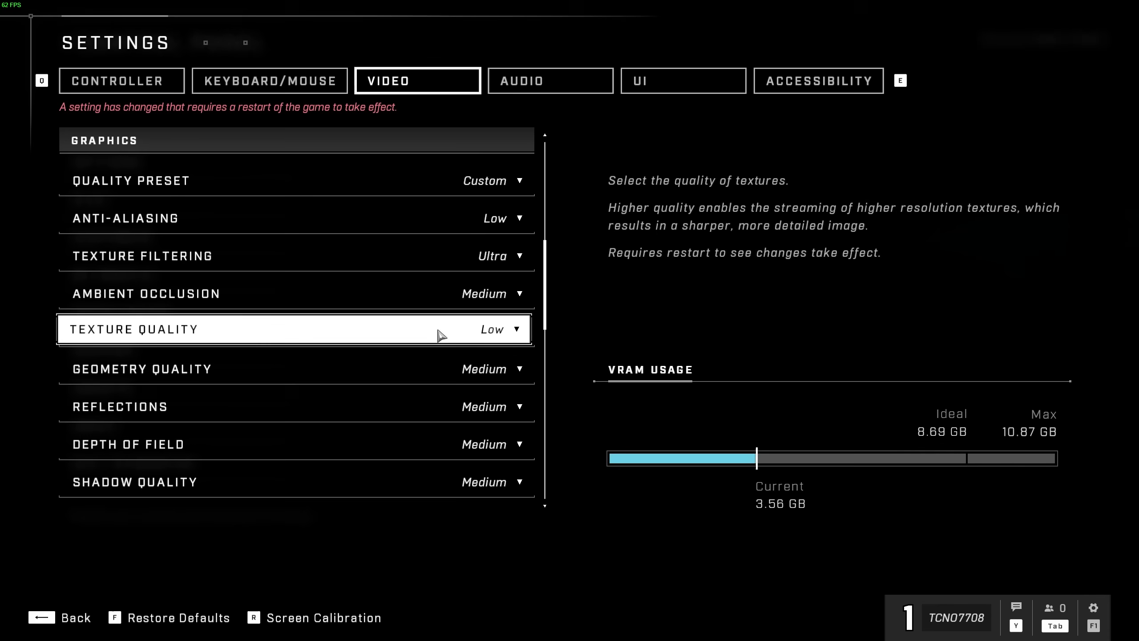
left_click(506, 260)
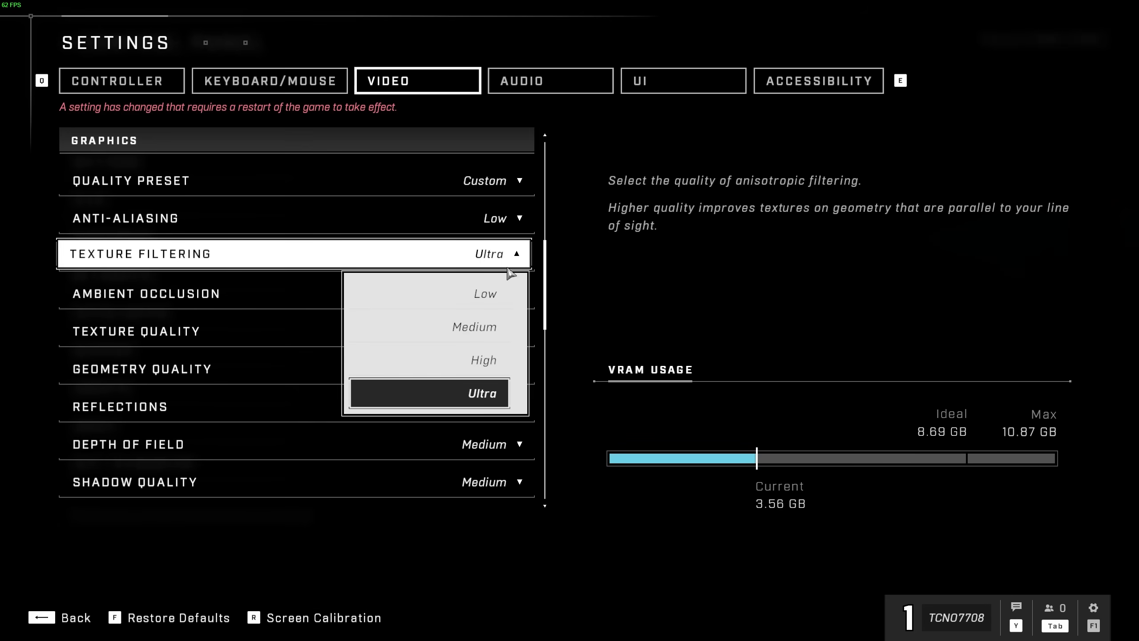
left_click(474, 267)
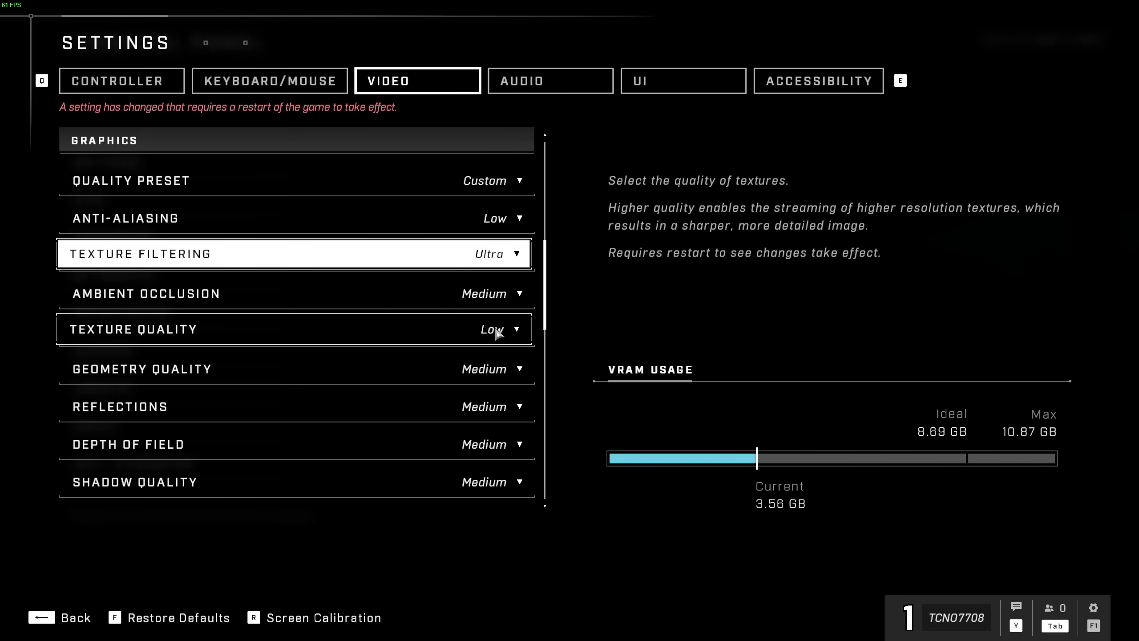
left_click(520, 331)
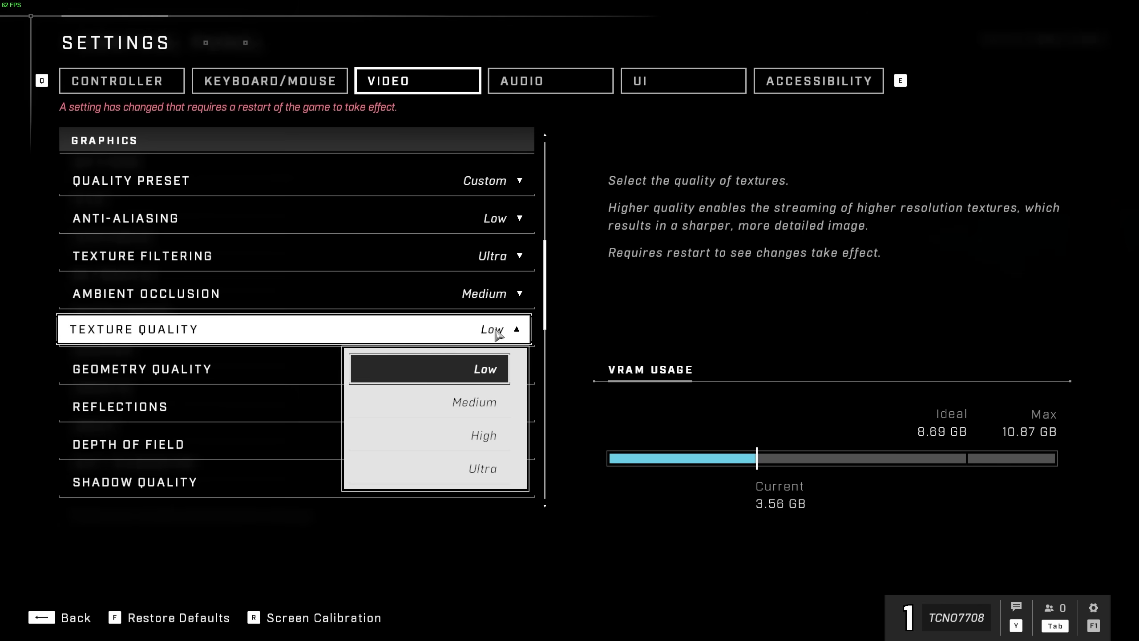
left_click(516, 402)
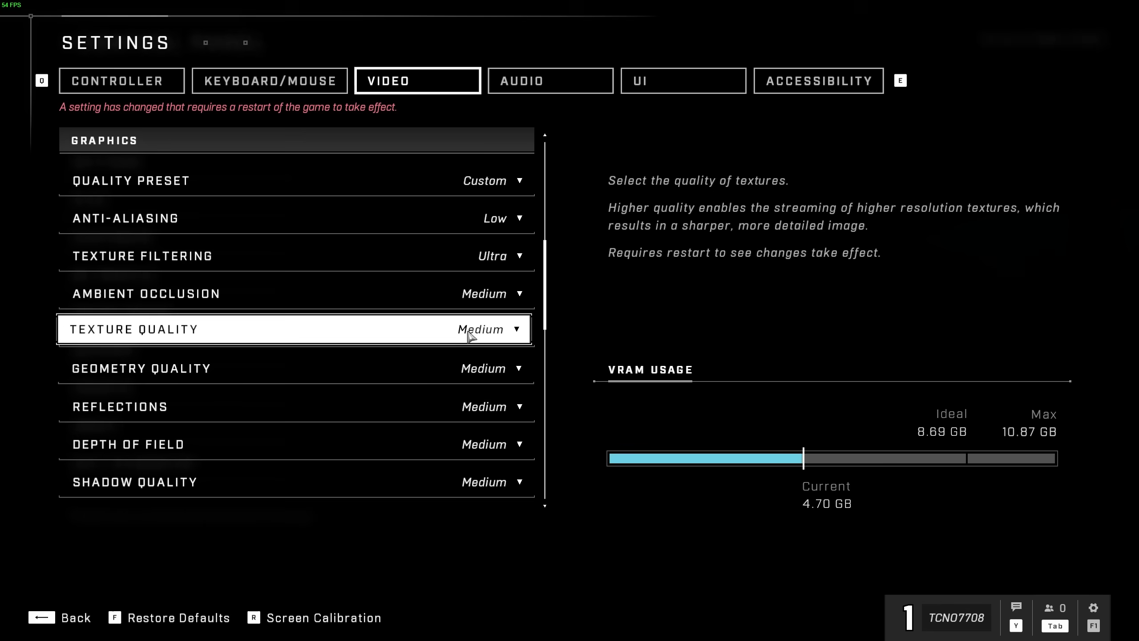
Step: Set both Reflections and Depth of Field to Low
scroll(466, 377, "down", 5)
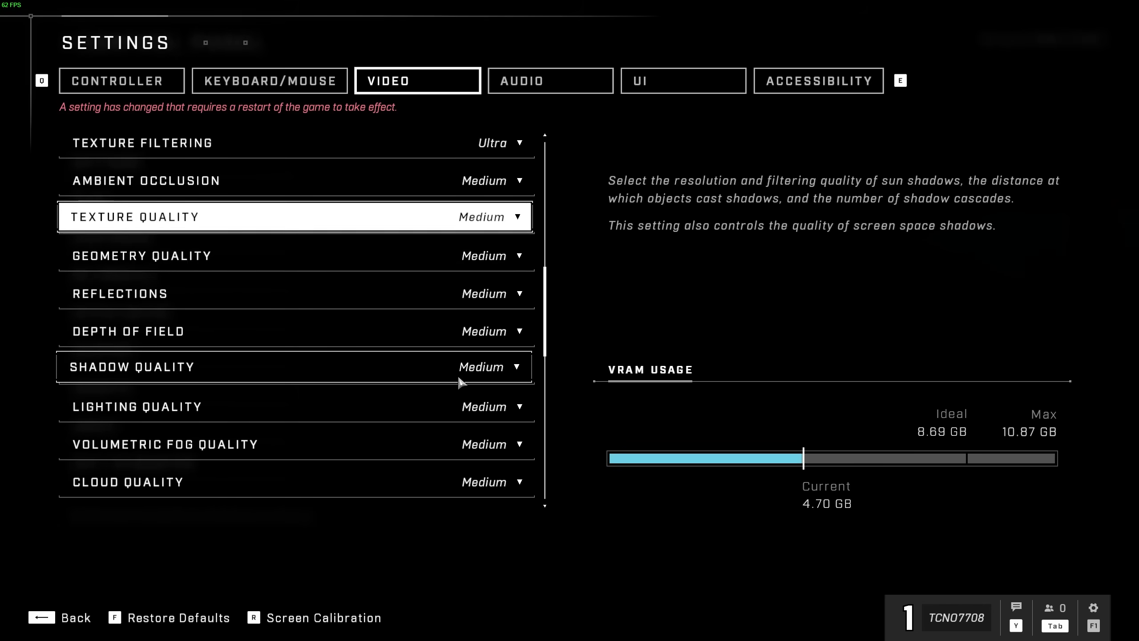
scroll(461, 382, "down", 1)
scroll(421, 184, "down", 1)
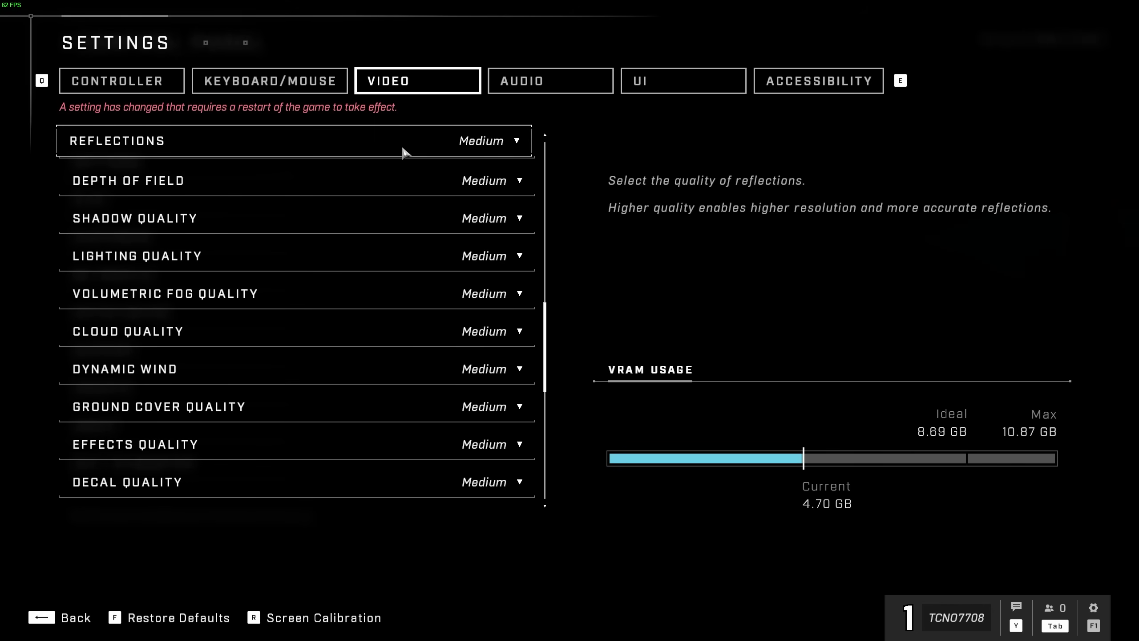
left_click(490, 152)
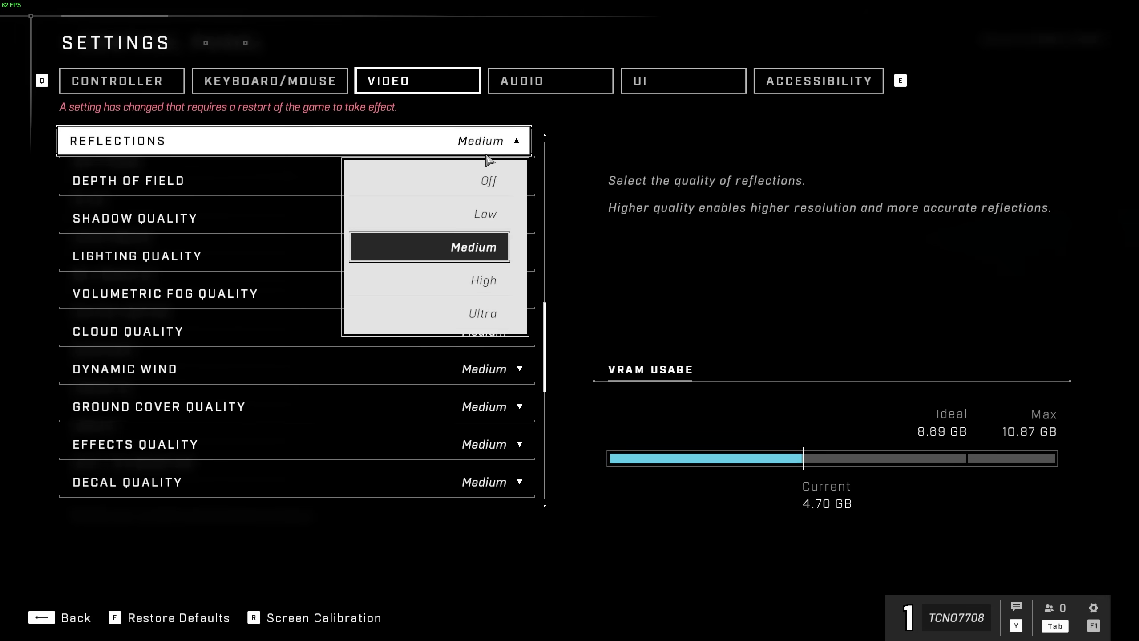
left_click(486, 214)
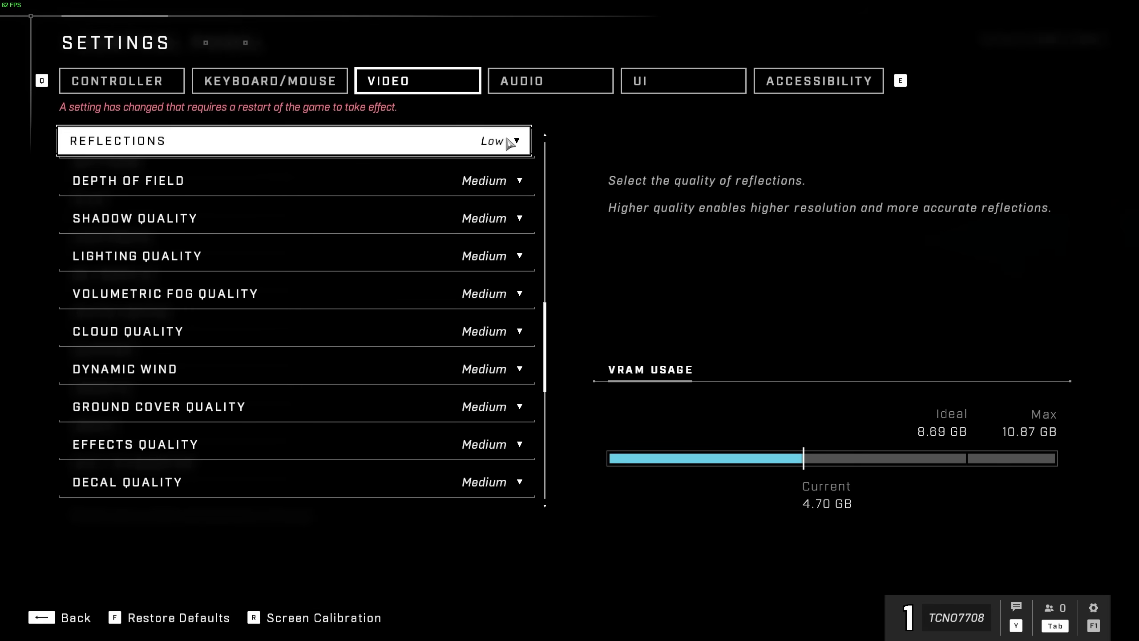
scroll(510, 144, "down", 1)
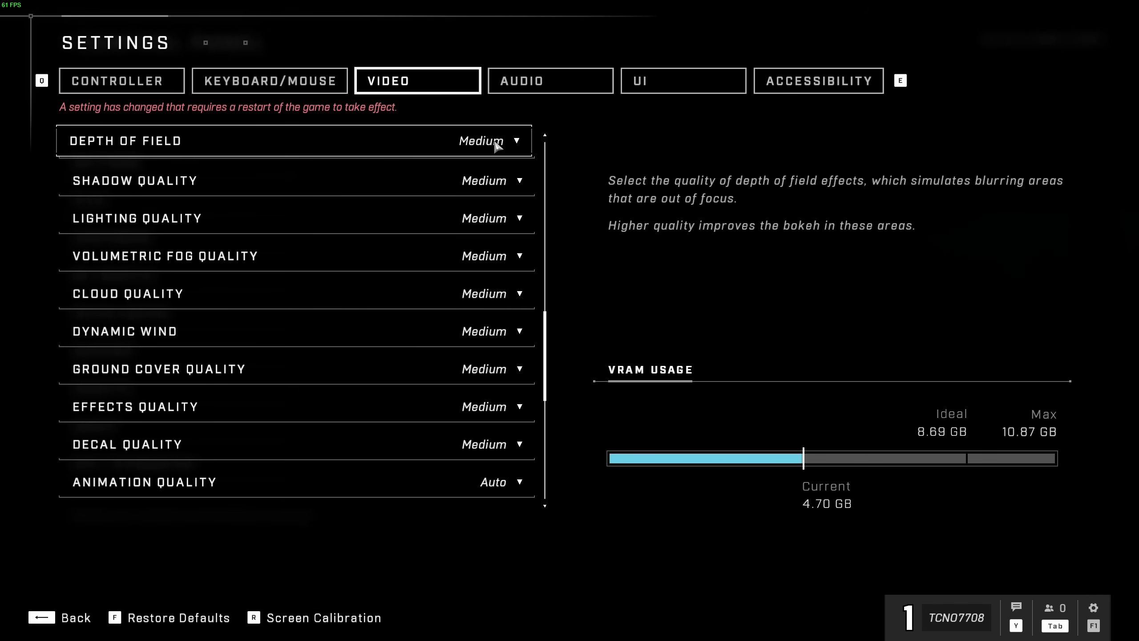
left_click(497, 144)
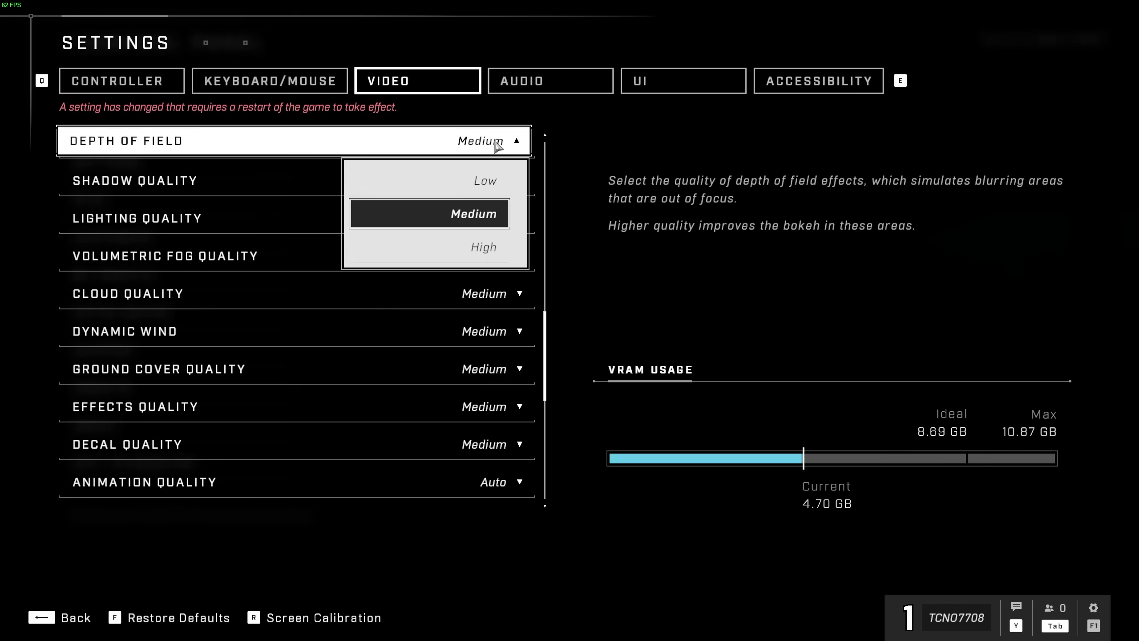
left_click(488, 186)
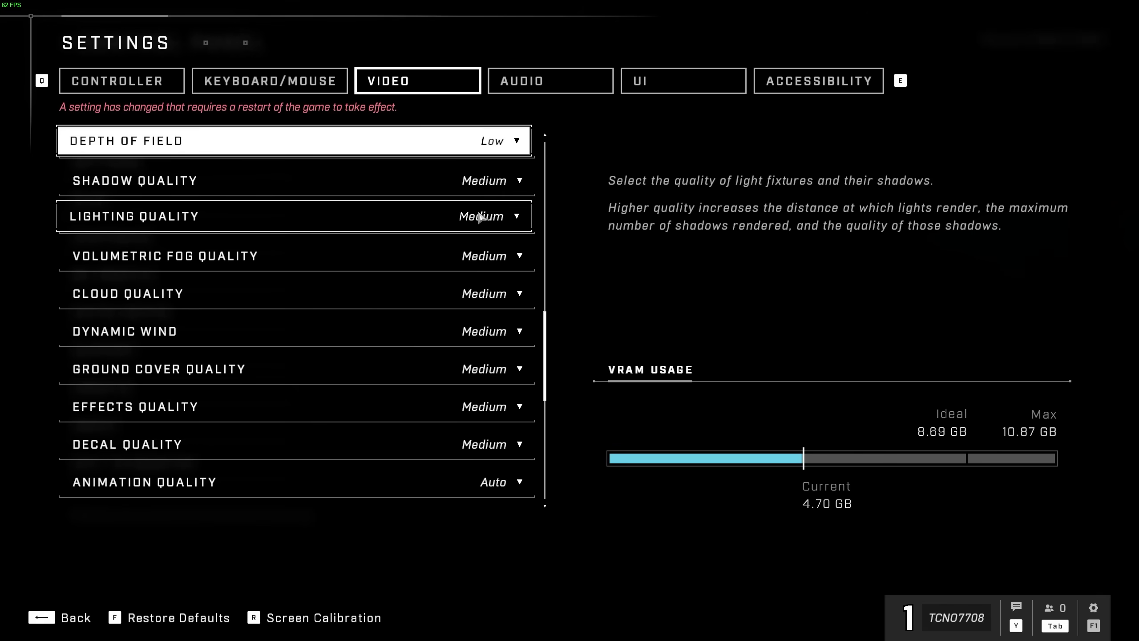
Step: Set both Shadow Quality and Lighting Quality to Low
left_click(489, 180)
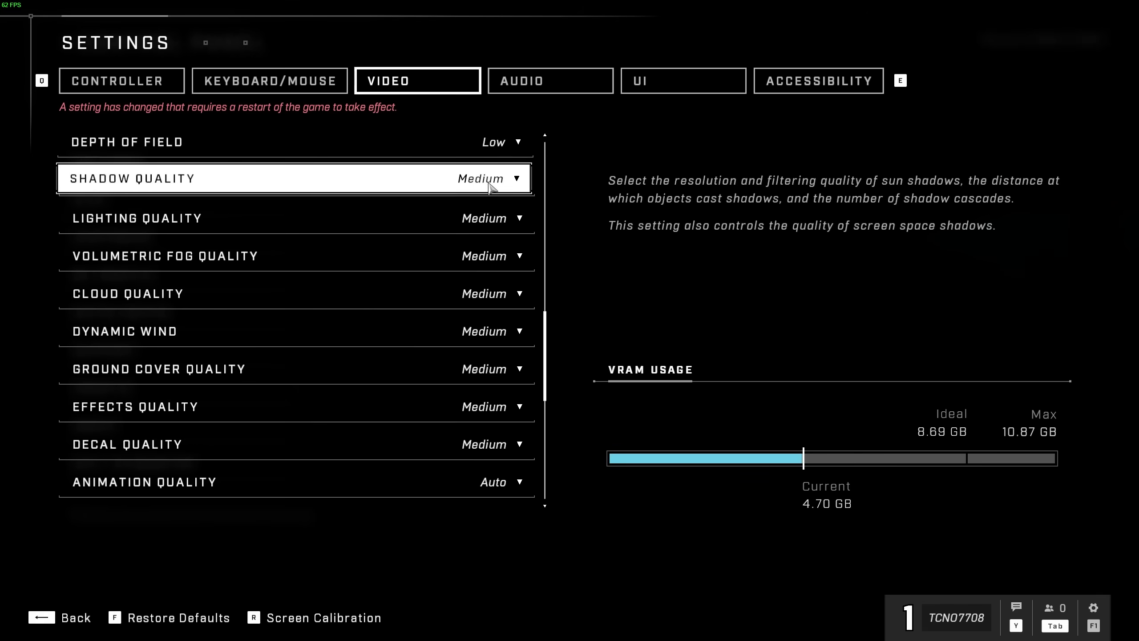
left_click(492, 228)
left_click(492, 226)
left_click(495, 257)
Step: Set Volumetric Fog Quality to Off and Cloud Quality to Low
left_click(498, 258)
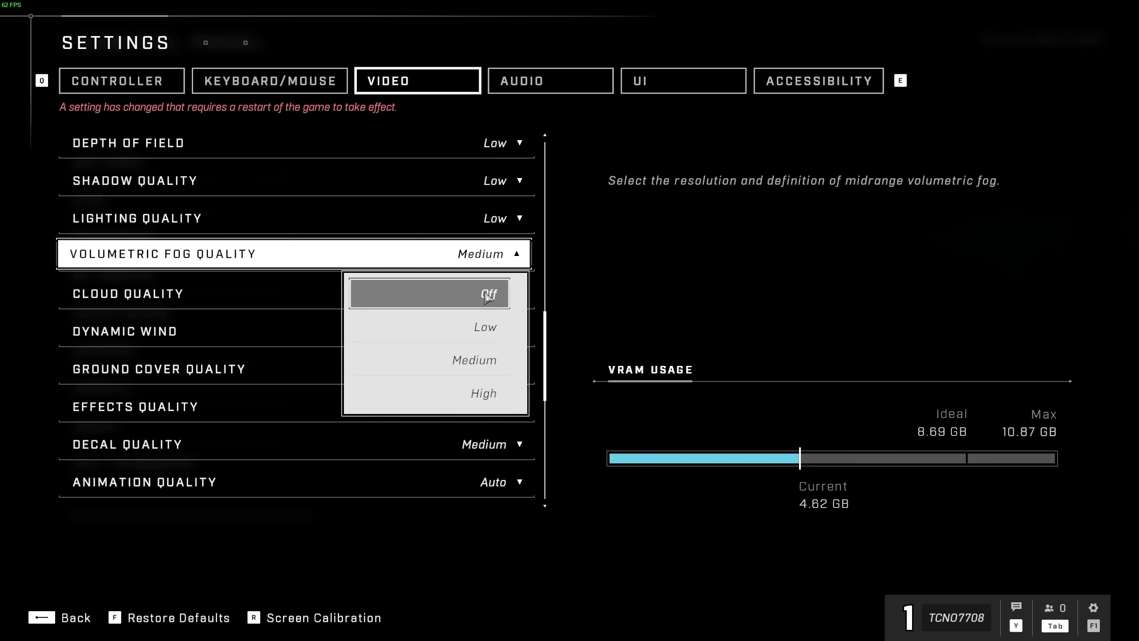
left_click(495, 292)
left_click(499, 264)
left_click(491, 271)
left_click(494, 292)
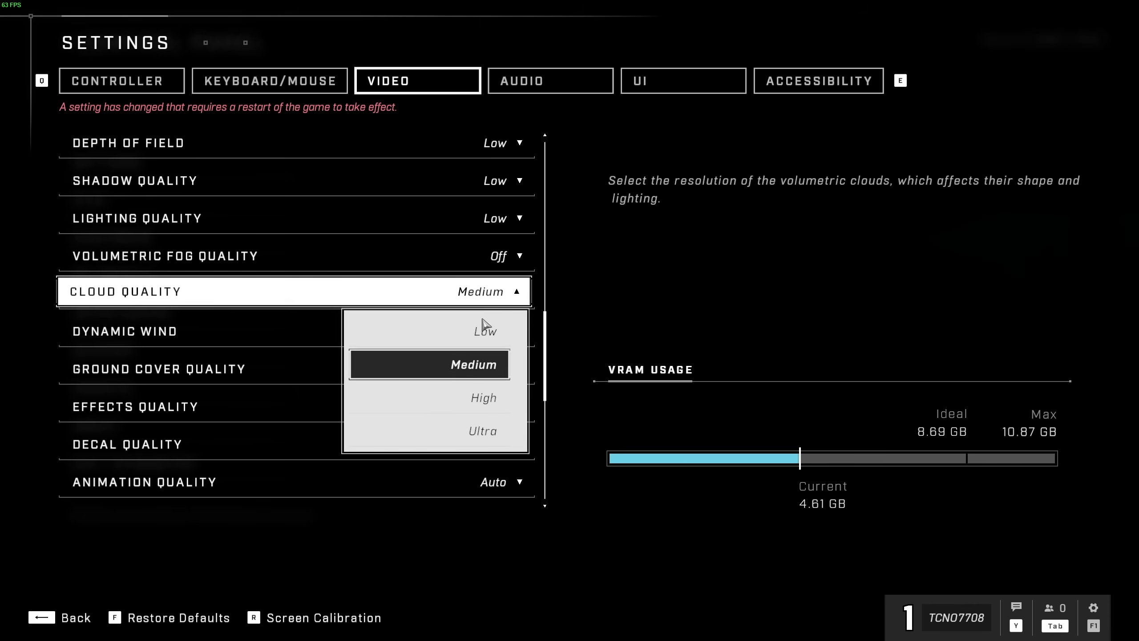
left_click(496, 325)
left_click(427, 260)
left_click(408, 260)
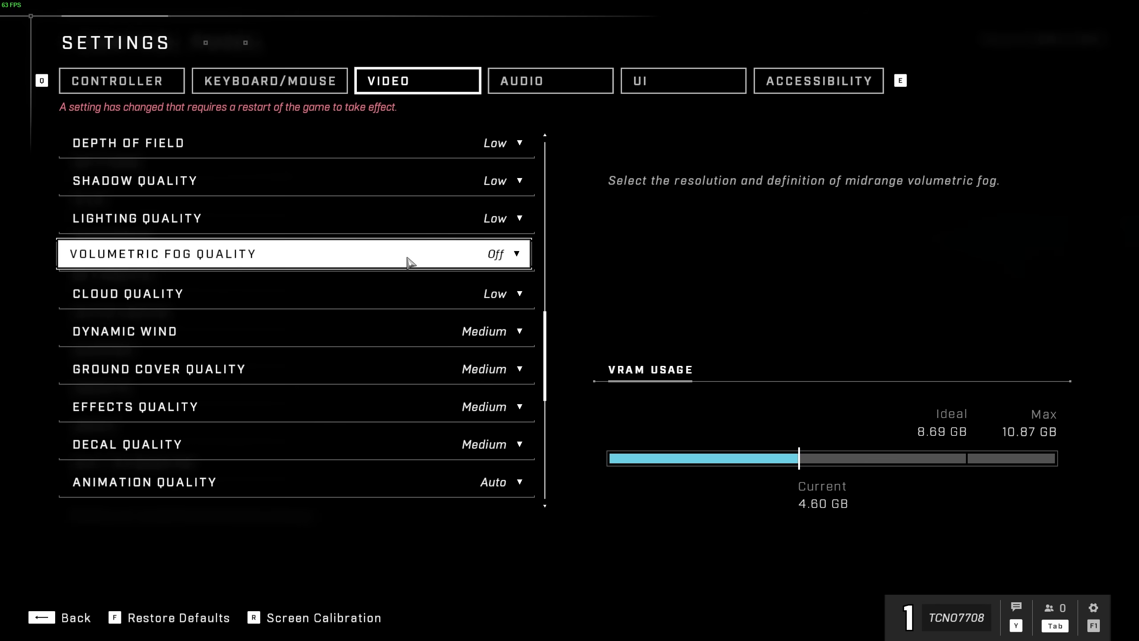
Step: Set both Dynamic Wind and Ground Cover Quality to Low, after viewing the Volumetric Fog Quality options
left_click(495, 258)
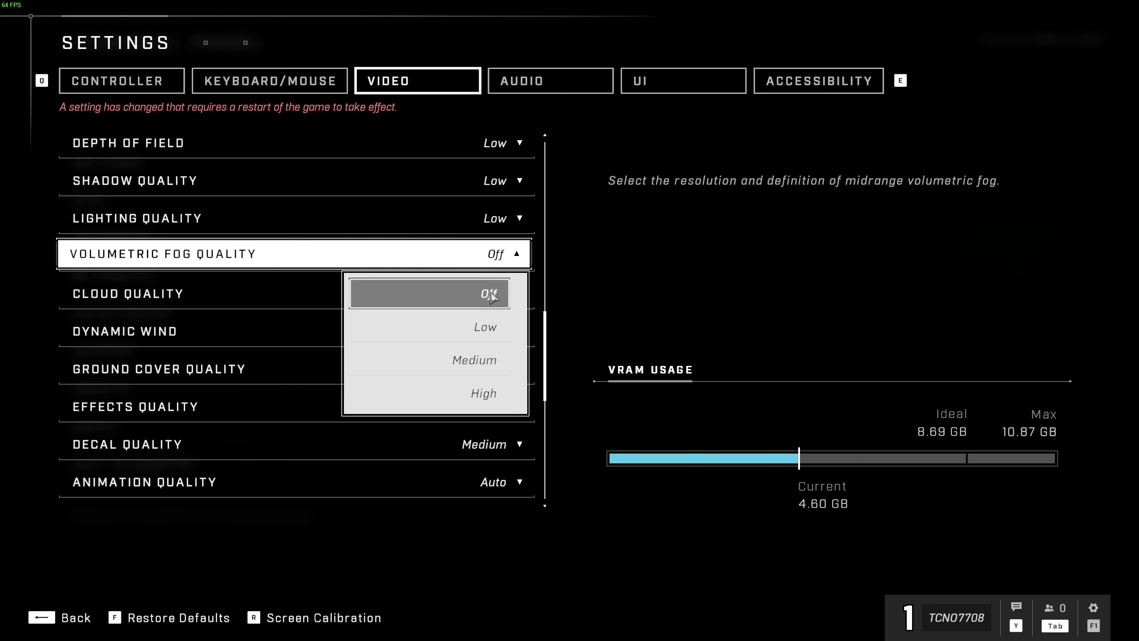
left_click(500, 257)
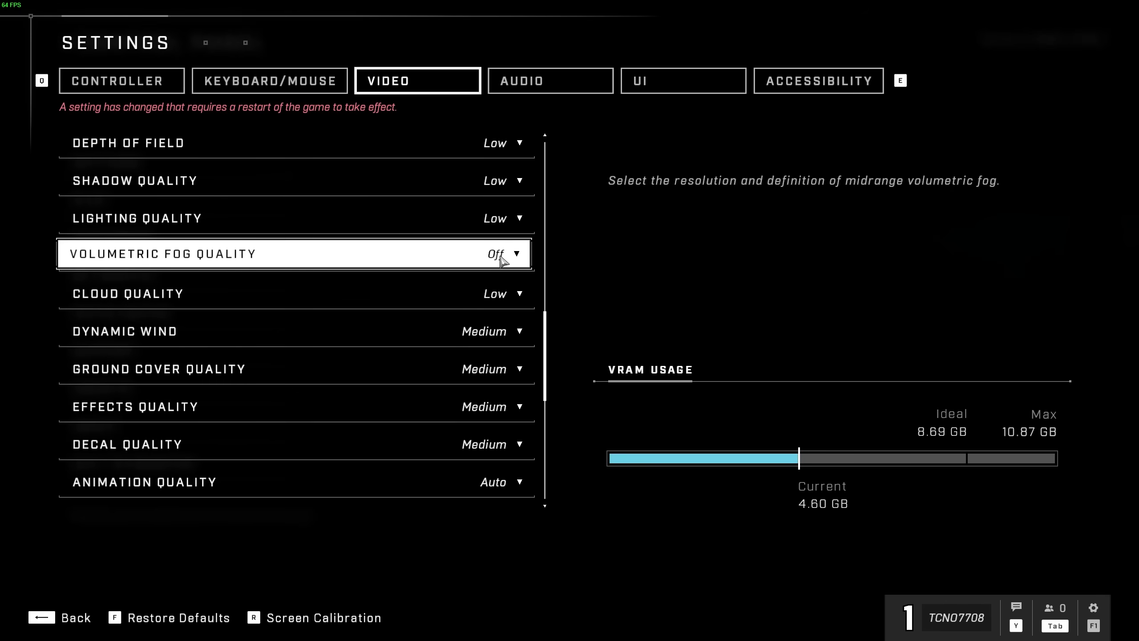
scroll(499, 256, "down", 4)
scroll(502, 260, "down", 1)
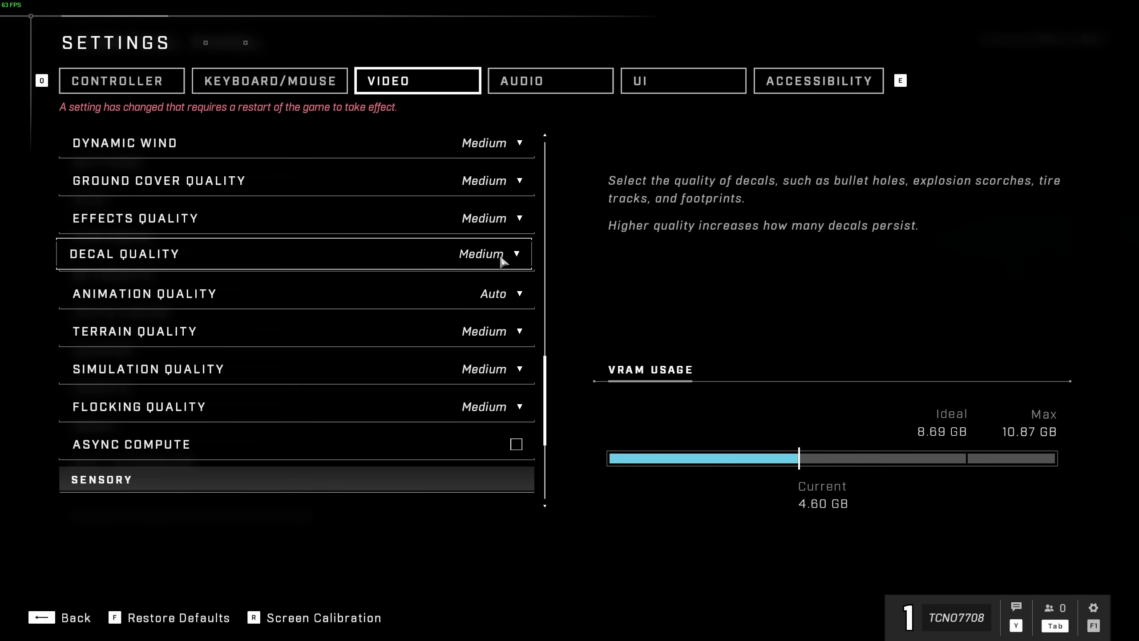
left_click(482, 144)
left_click(485, 212)
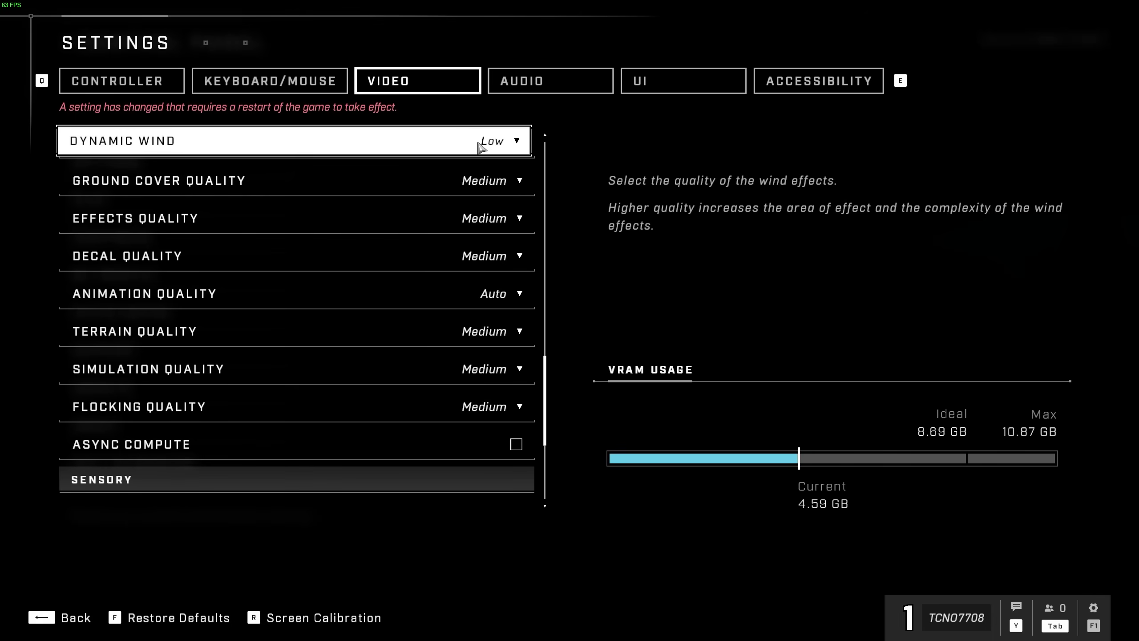
scroll(479, 146, "down", 1)
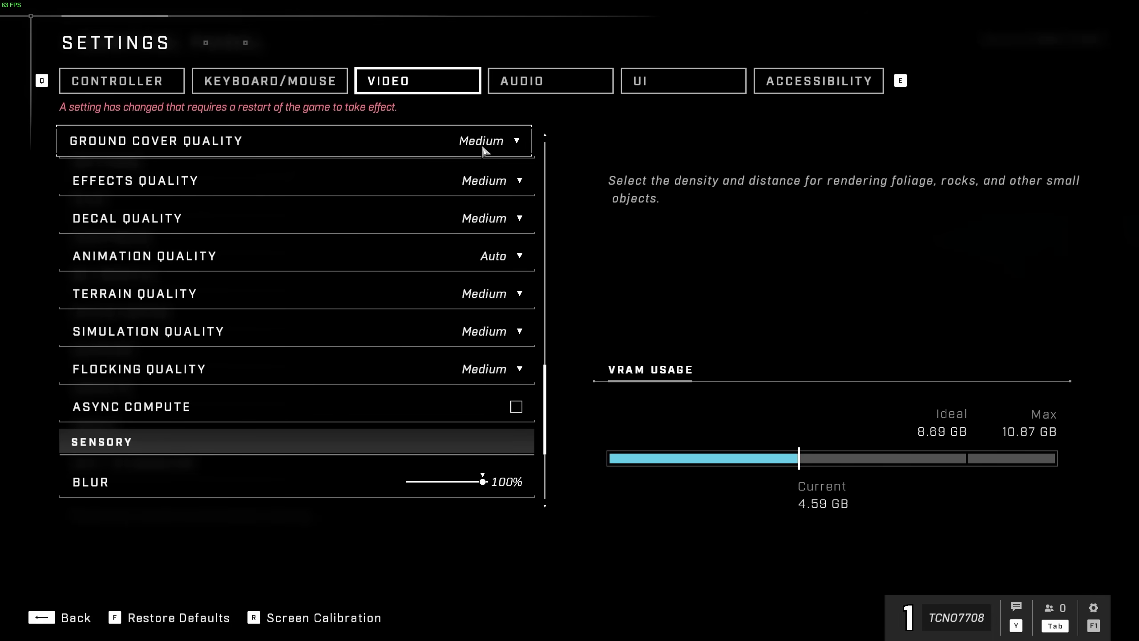
left_click(483, 143)
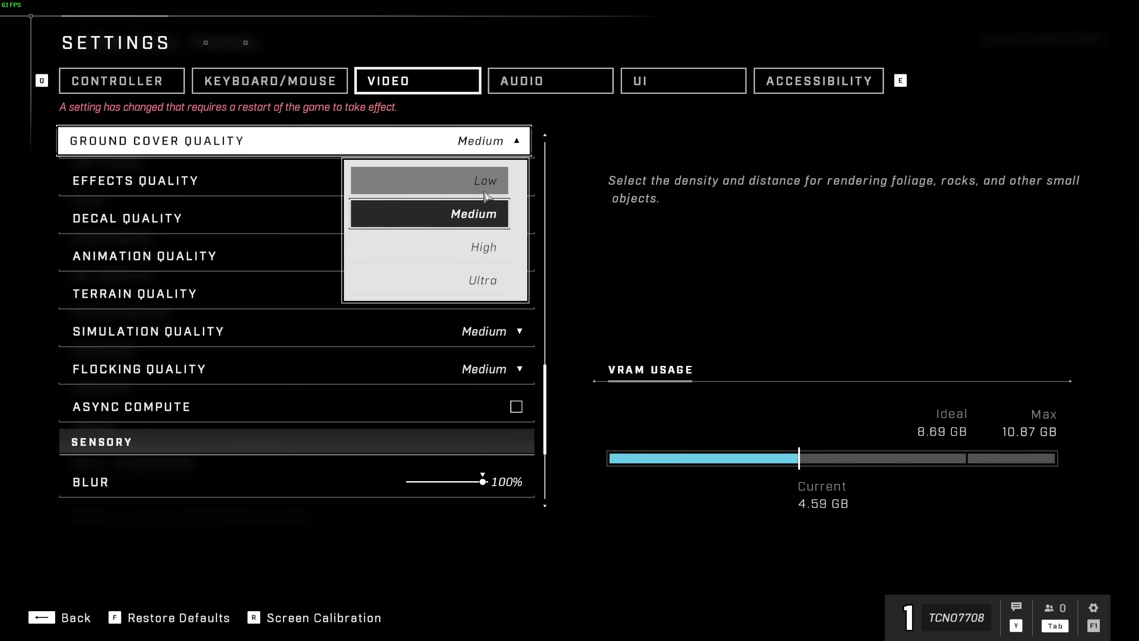
left_click(489, 189)
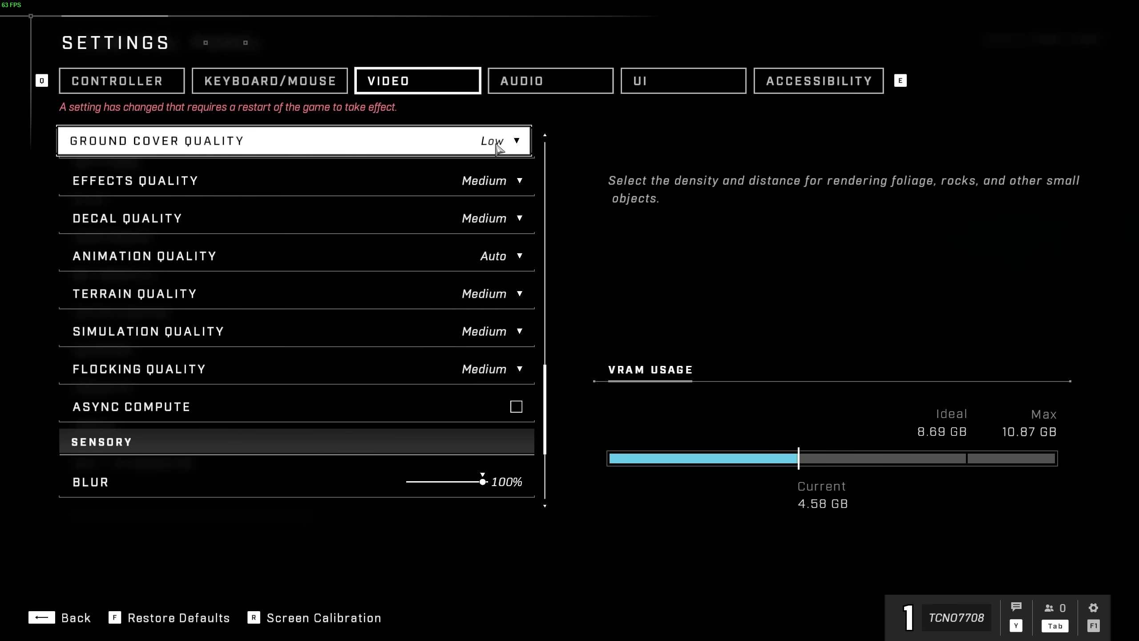
Step: Adjust Effects Quality and choose Medium for Decal Quality
scroll(497, 148, "down", 1)
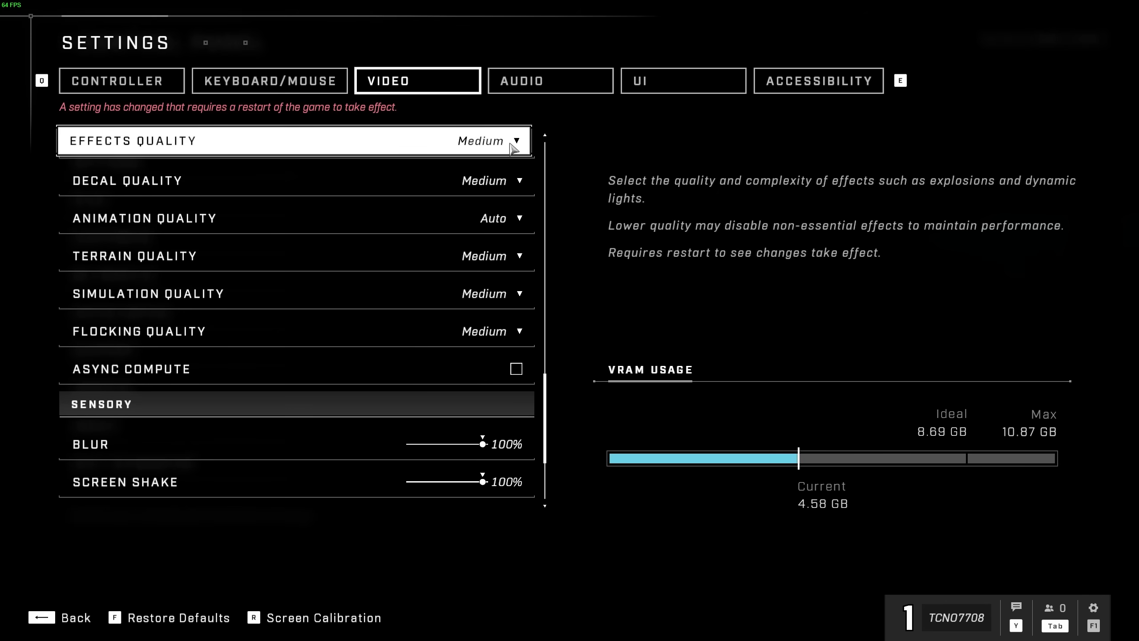
left_click(513, 145)
left_click(510, 173)
scroll(503, 163, "down", 1)
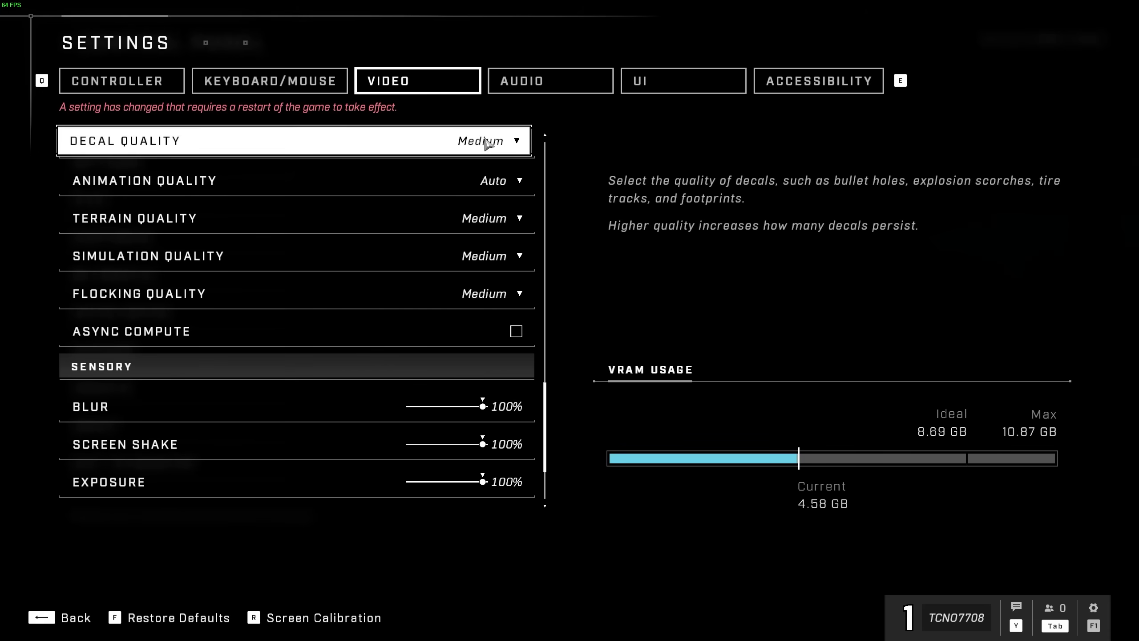
left_click(485, 139)
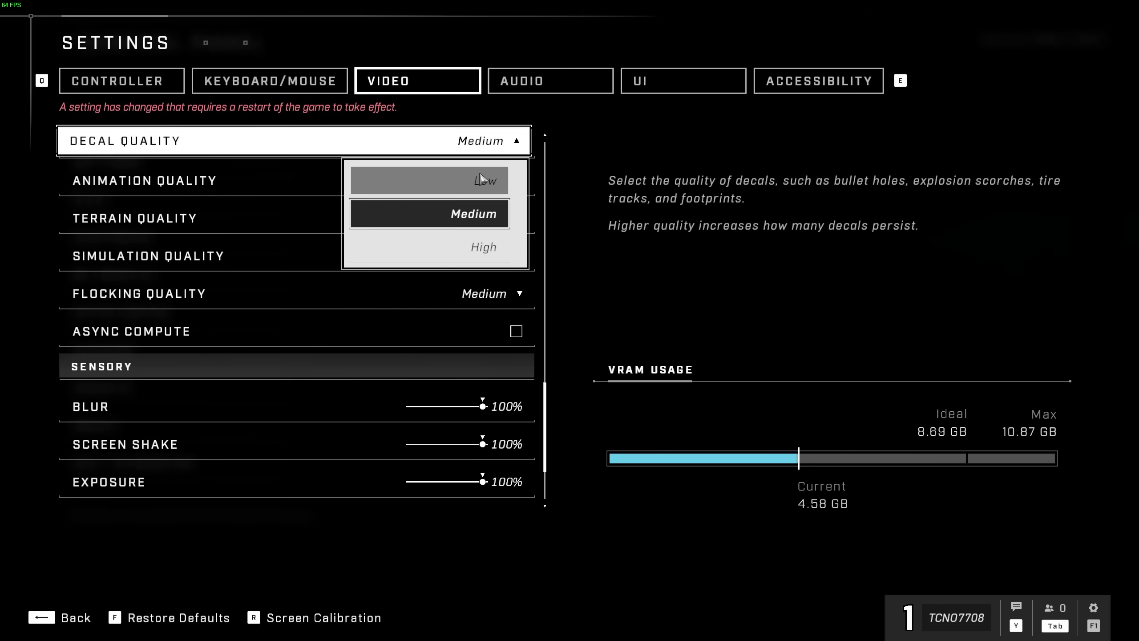
left_click(436, 211)
Step: View the Animation Quality and Terrain Quality options without choosing a different value
scroll(450, 140, "down", 1)
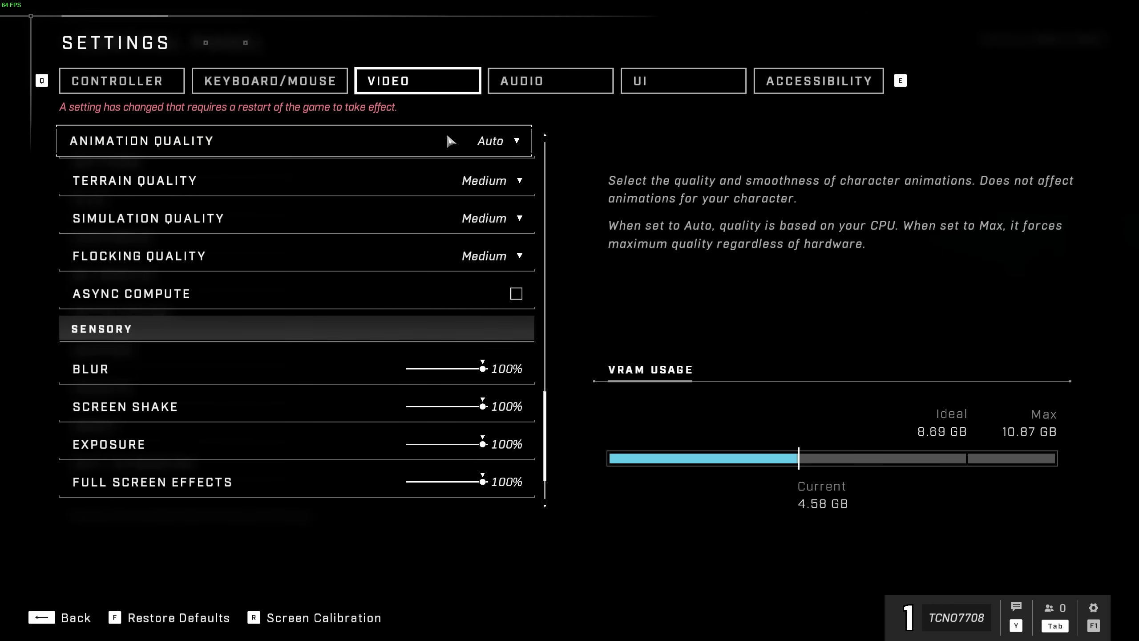
left_click(492, 145)
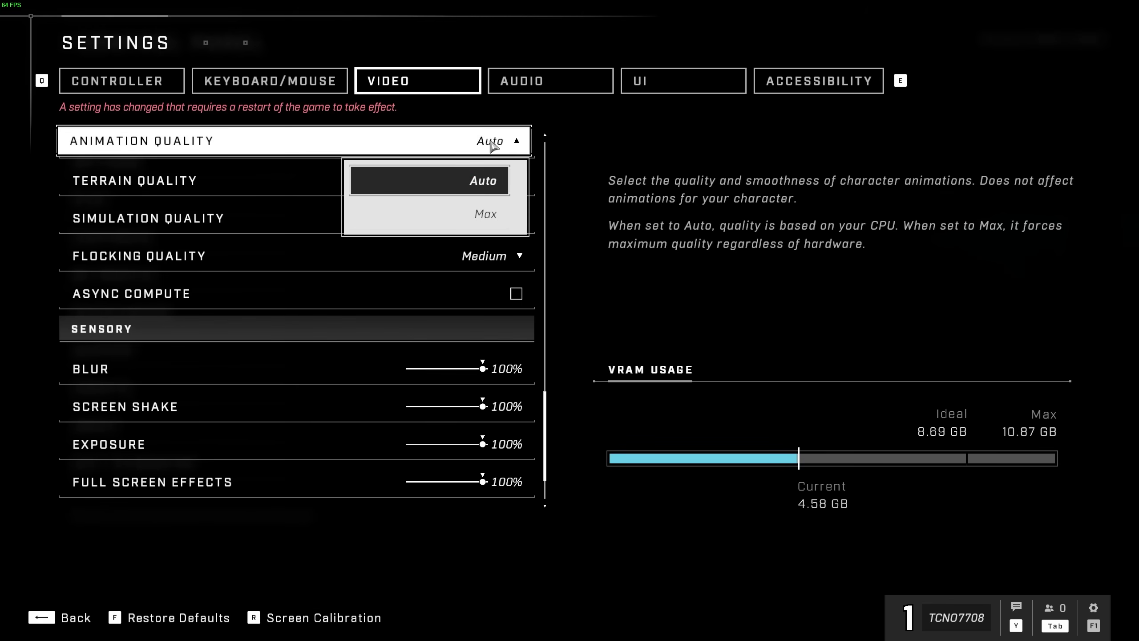
left_click(494, 144)
scroll(452, 177, "down", 1)
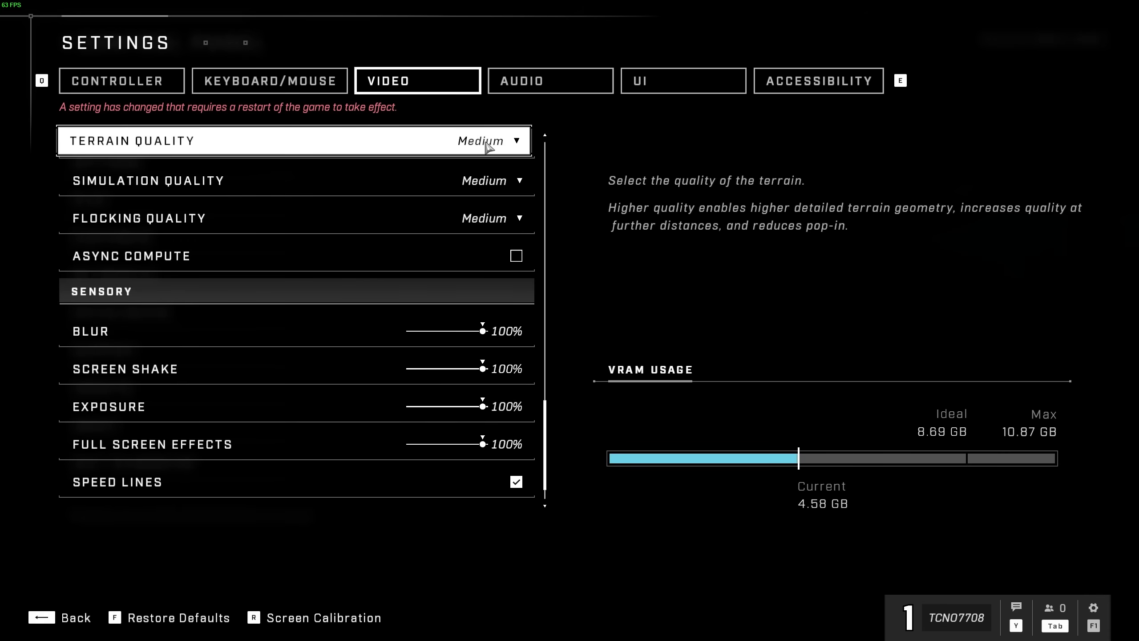
left_click(488, 146)
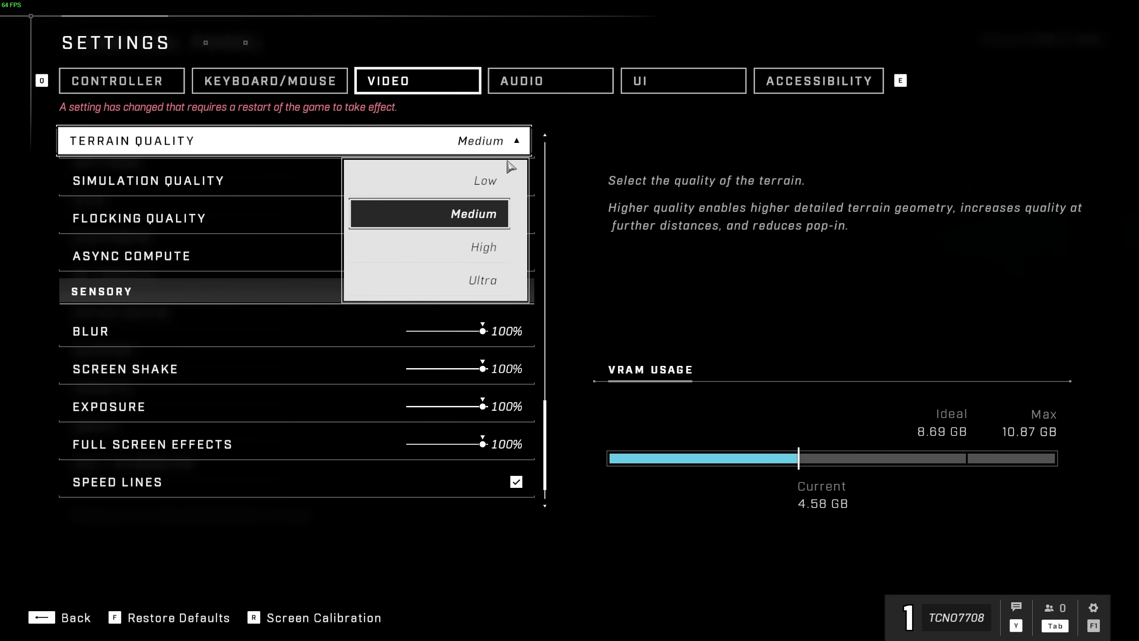
left_click(491, 146)
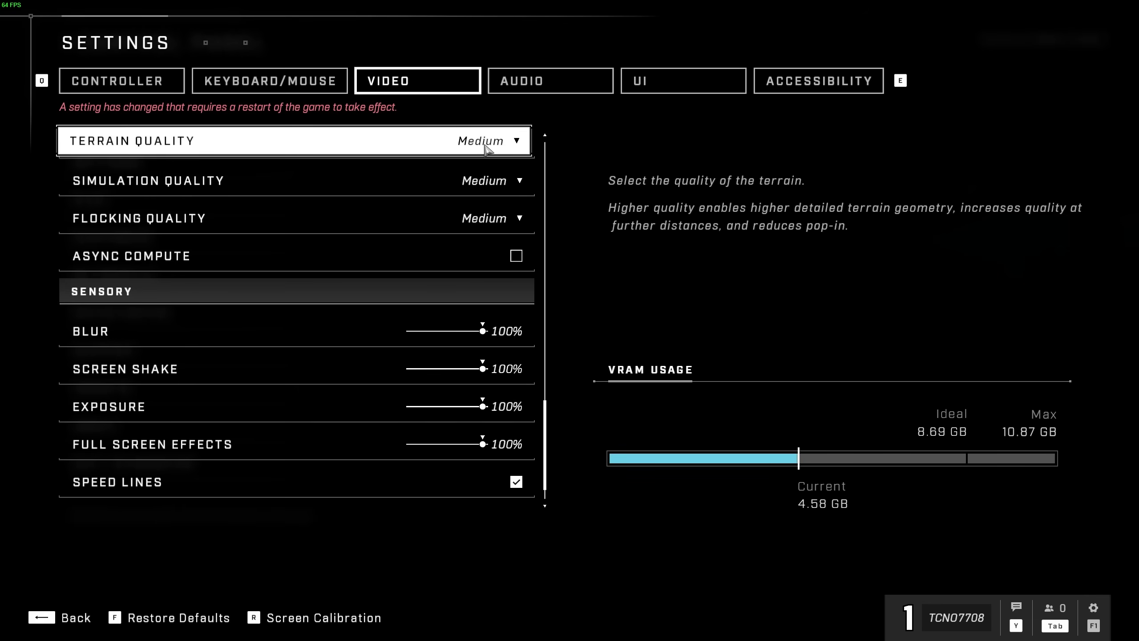
Step: Try Simulation Quality at Low, then return it to Medium
scroll(484, 148, "down", 1)
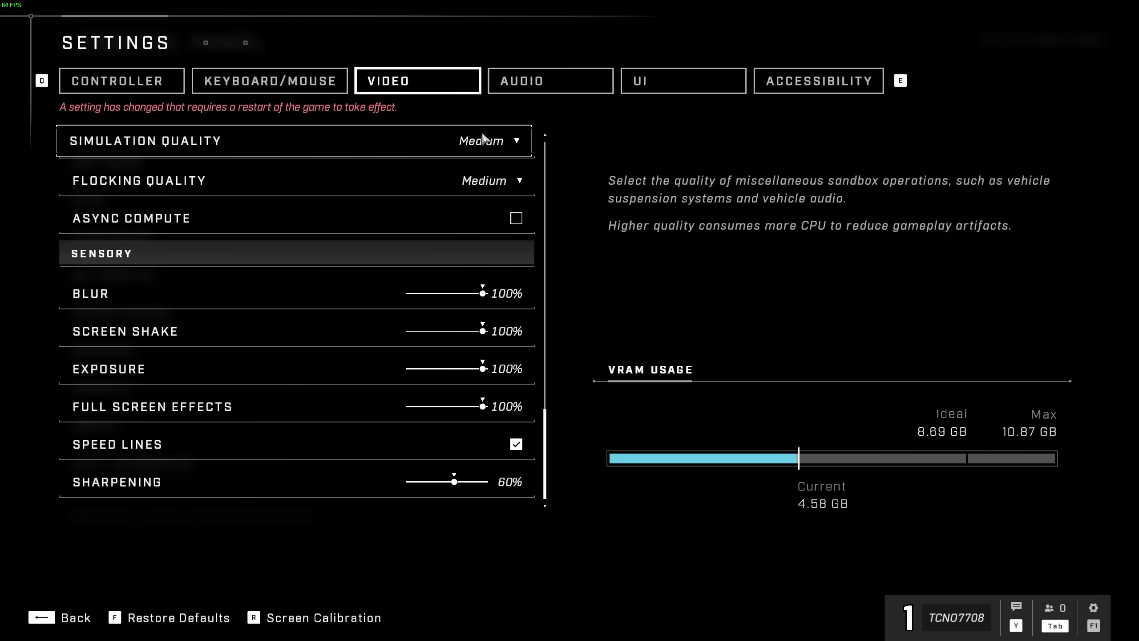
left_click(482, 137)
left_click(490, 148)
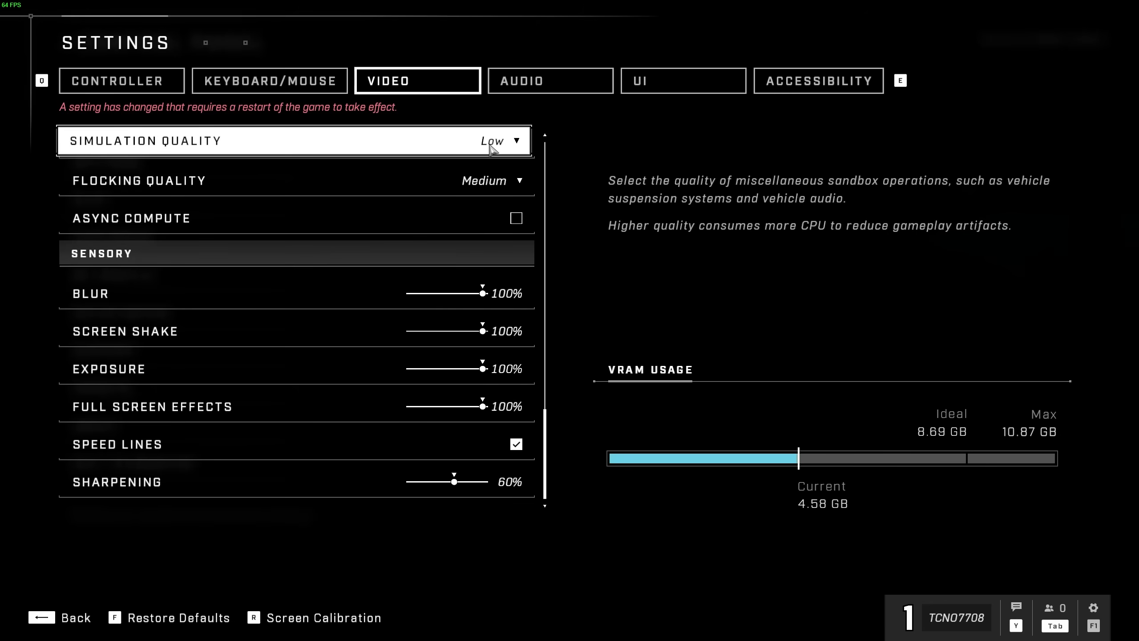
left_click(497, 149)
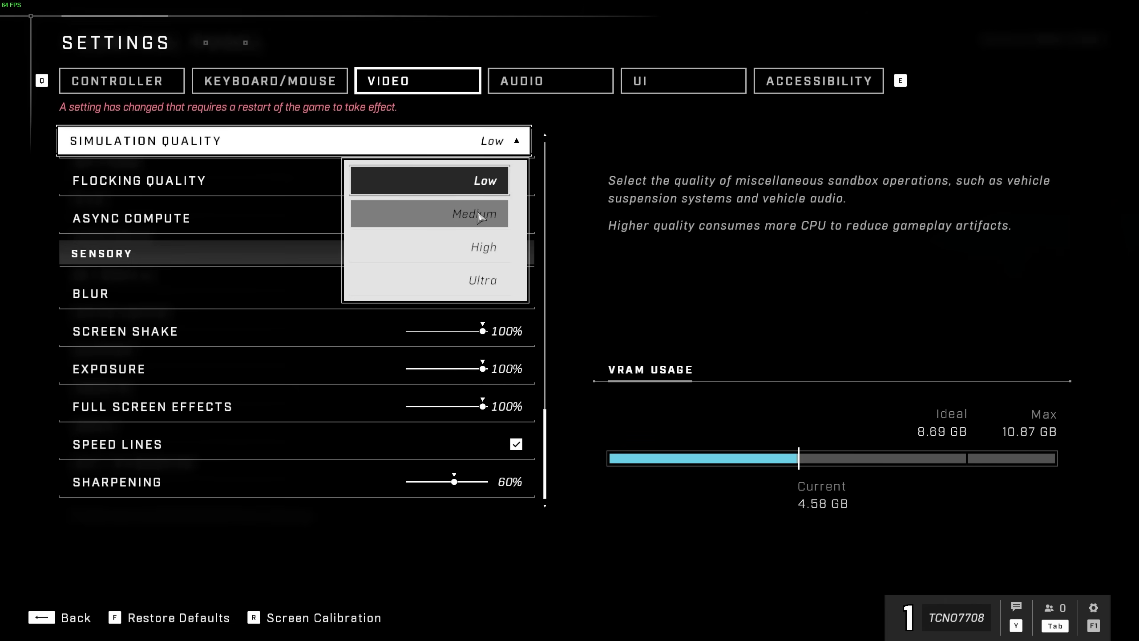
left_click(479, 212)
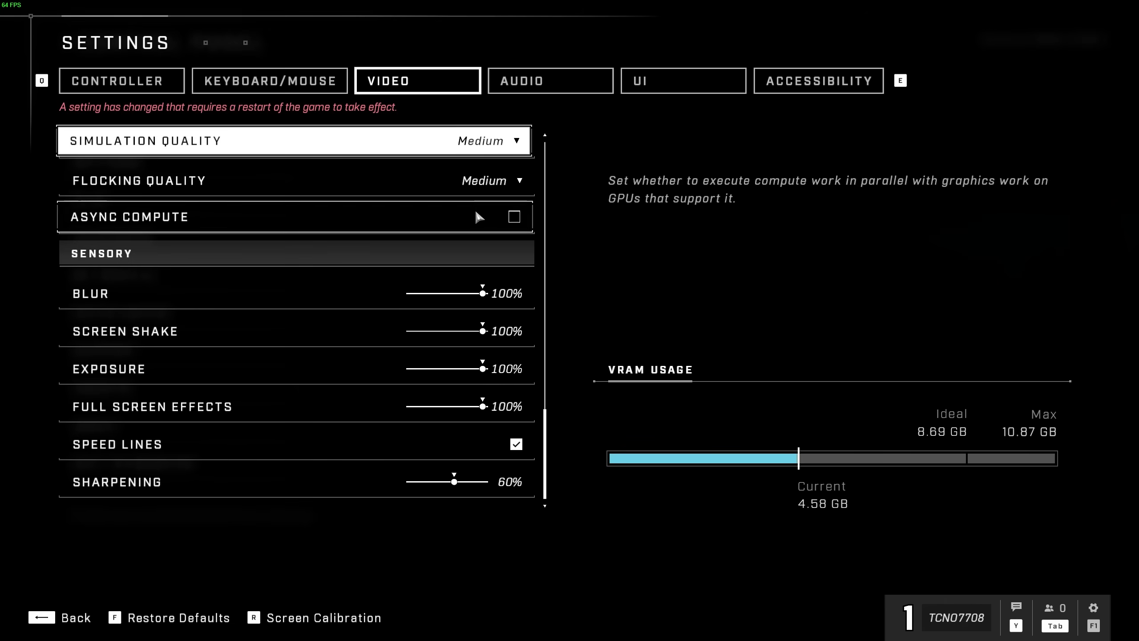
Step: Set Flocking Quality to Low and enable Async Compute
left_click(471, 177)
left_click(485, 261)
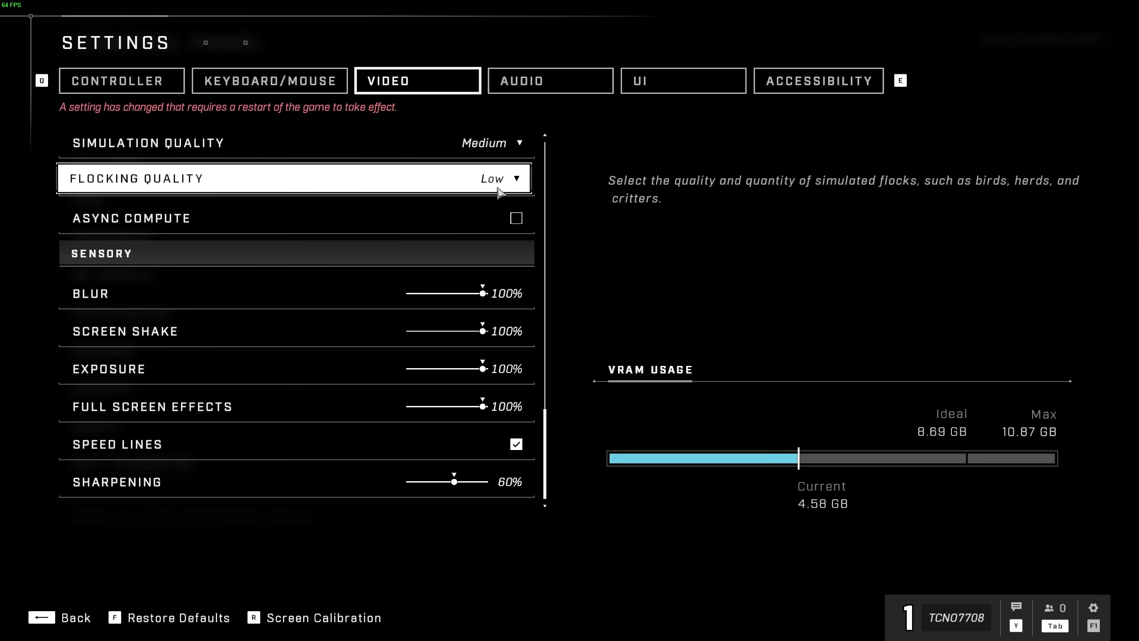
left_click(494, 216)
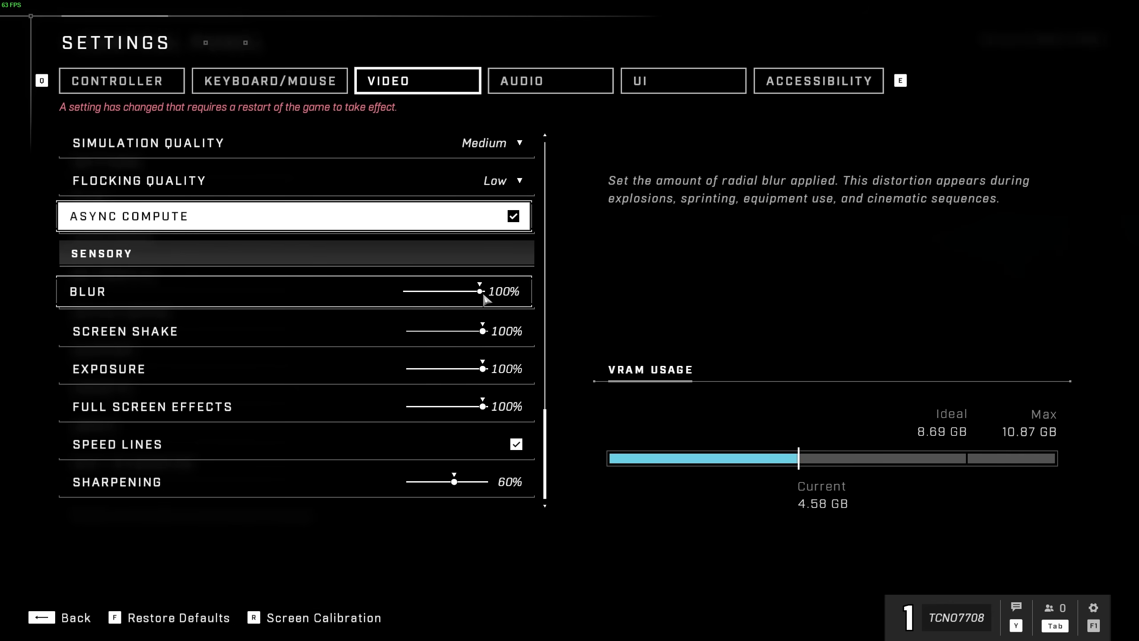
Step: Reduce the sensory effects: Blur, Screen Shake and Exposure to about 38% each, and Full Screen Effects to about 37%
left_click_drag(479, 291, 438, 295)
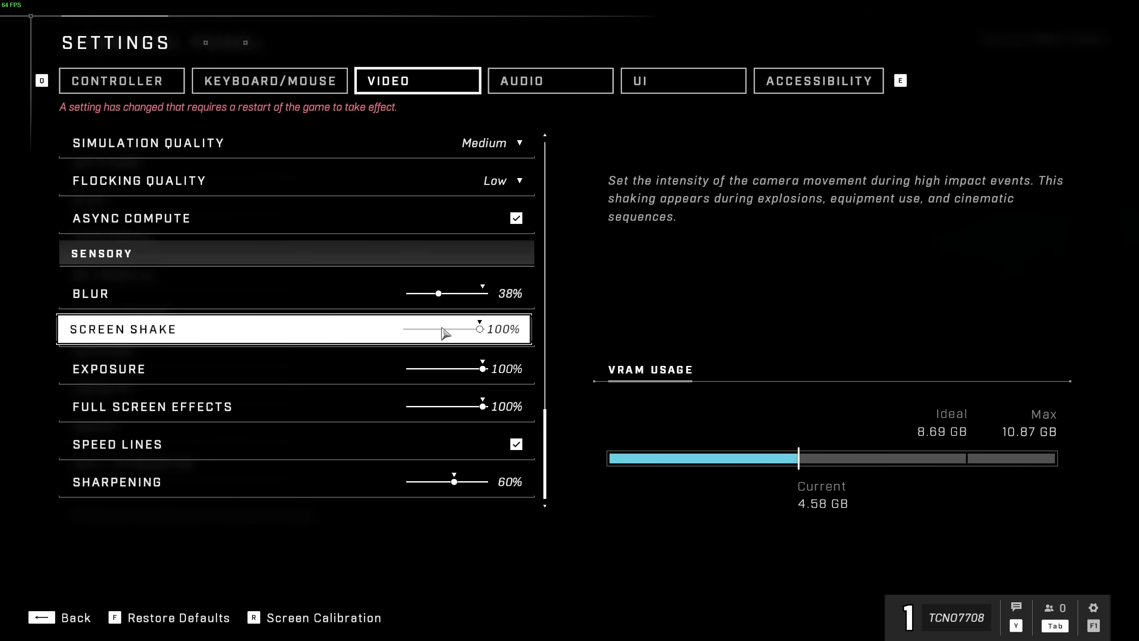
scroll(442, 332, "down", 1)
left_click_drag(479, 329, 442, 367)
left_click(447, 367)
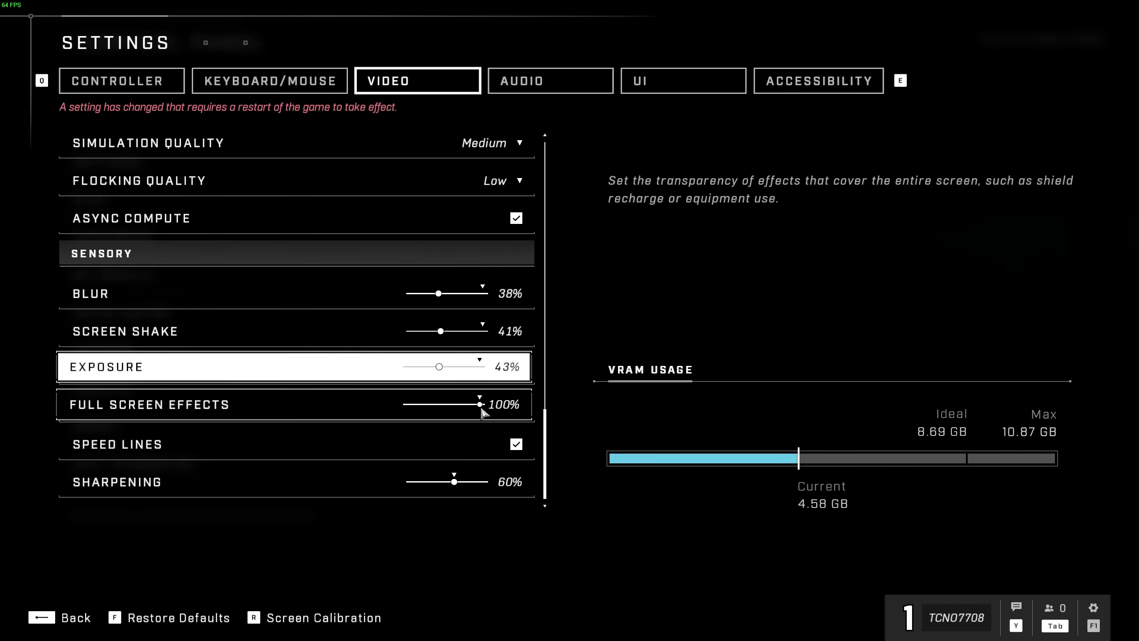
left_click_drag(481, 406, 437, 333)
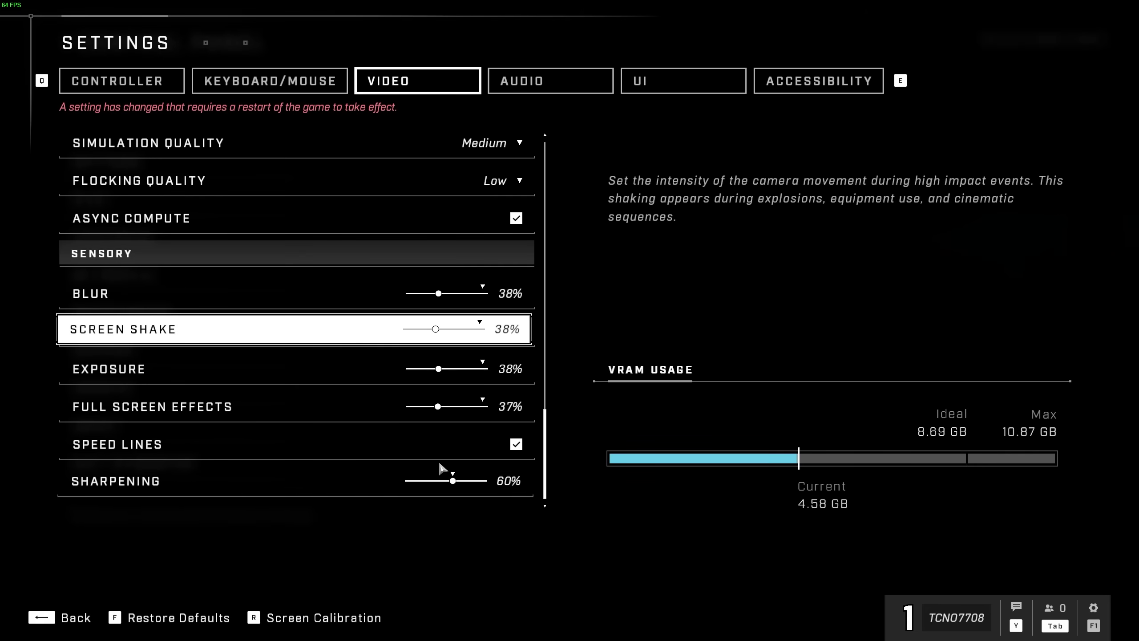
Step: Look through the audio settings, including the Dynamic Range options
scroll(421, 480, "up", 10)
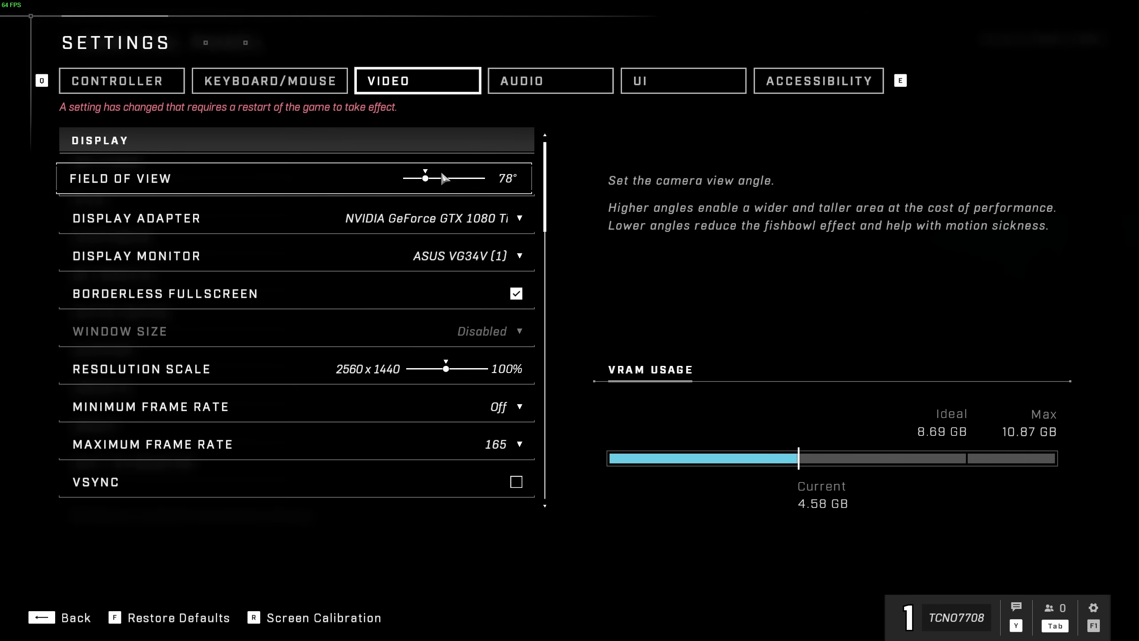
left_click(539, 83)
scroll(522, 170, "down", 2)
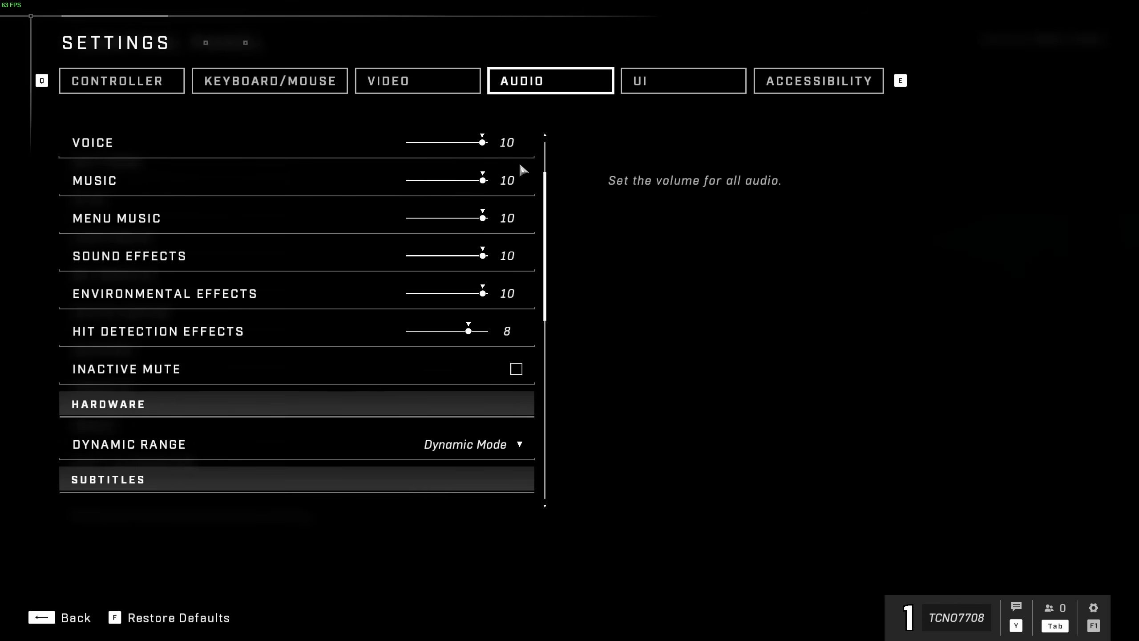
scroll(518, 162, "down", 2)
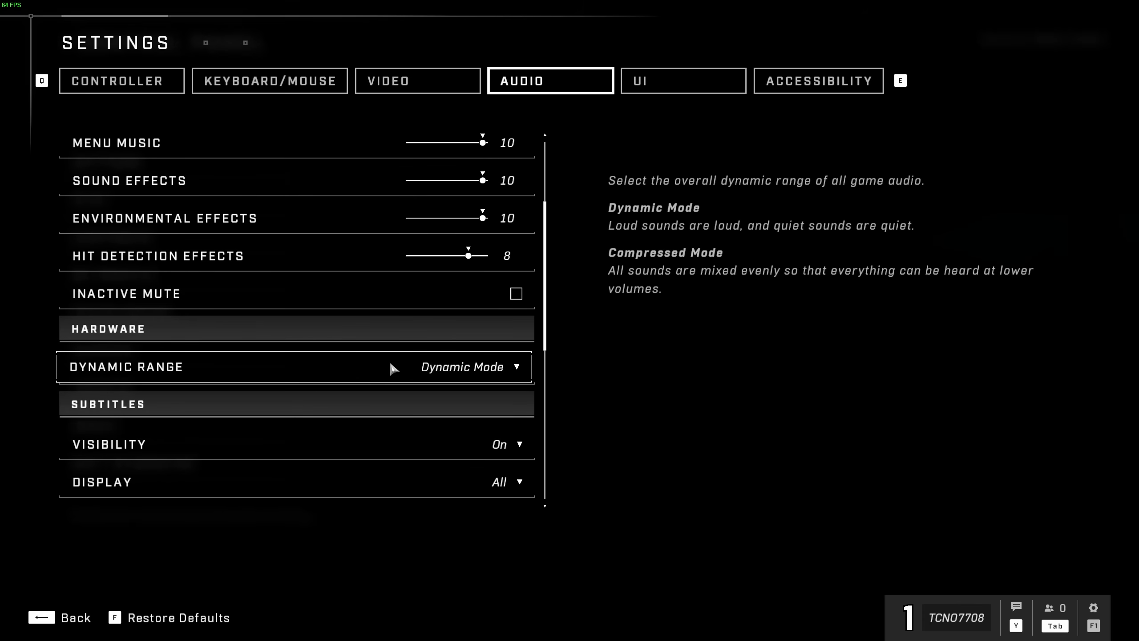
left_click(498, 368)
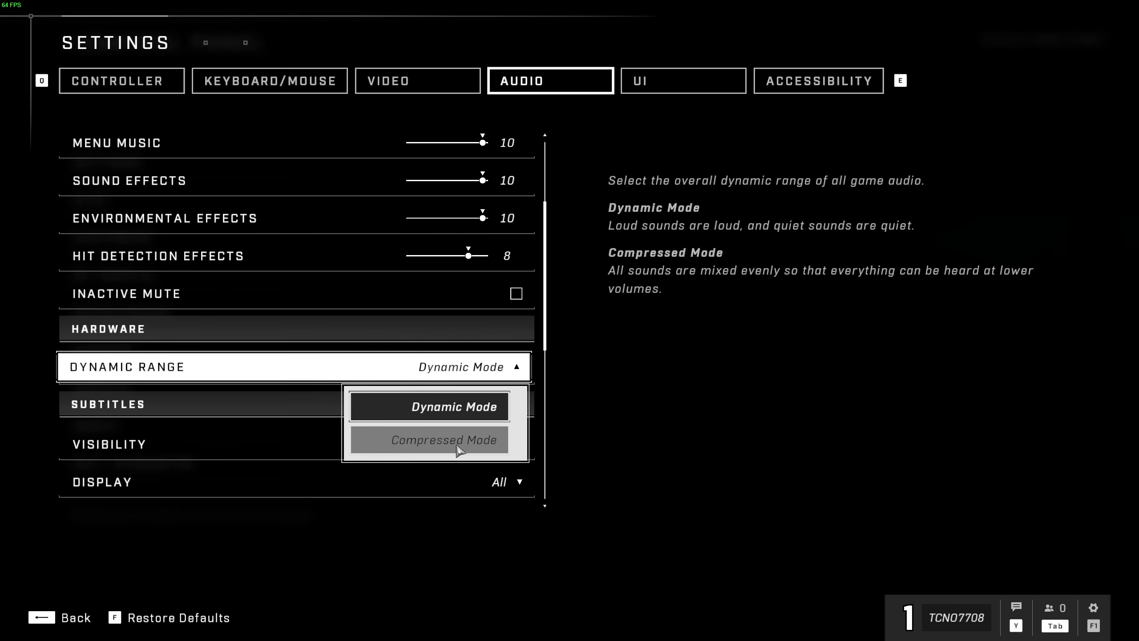
left_click(513, 372)
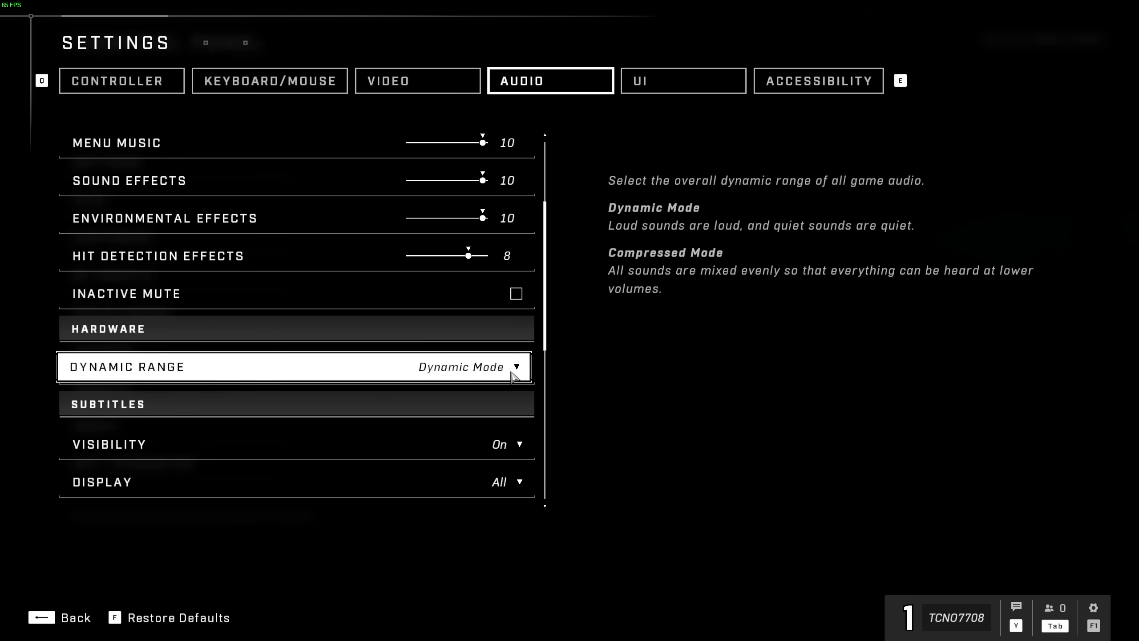
scroll(513, 376, "down", 8)
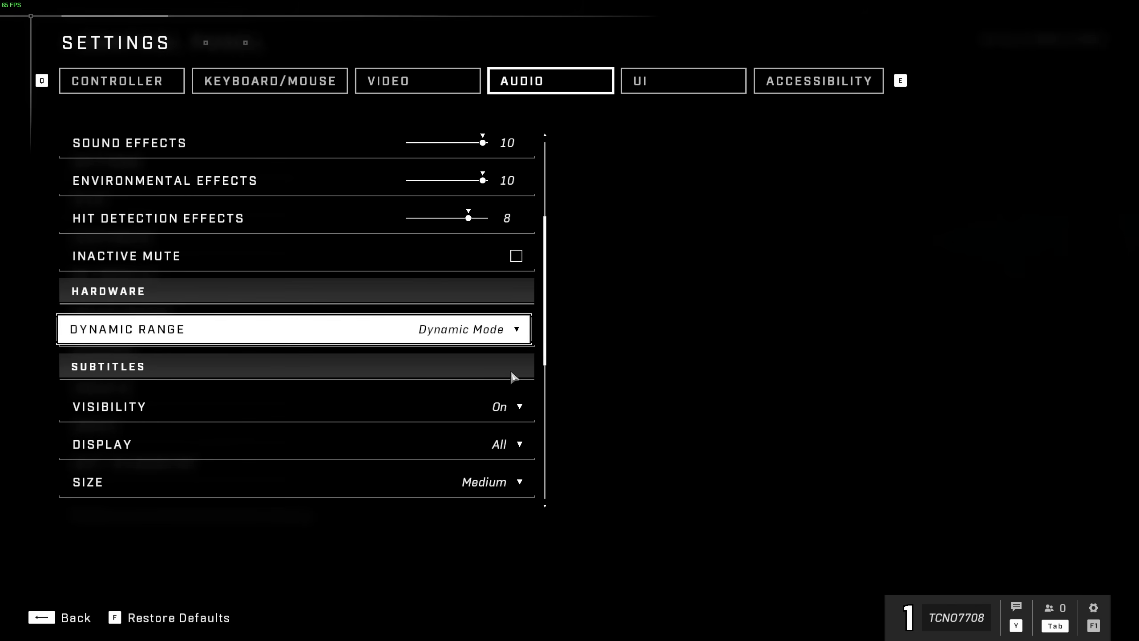
scroll(478, 328, "up", 8)
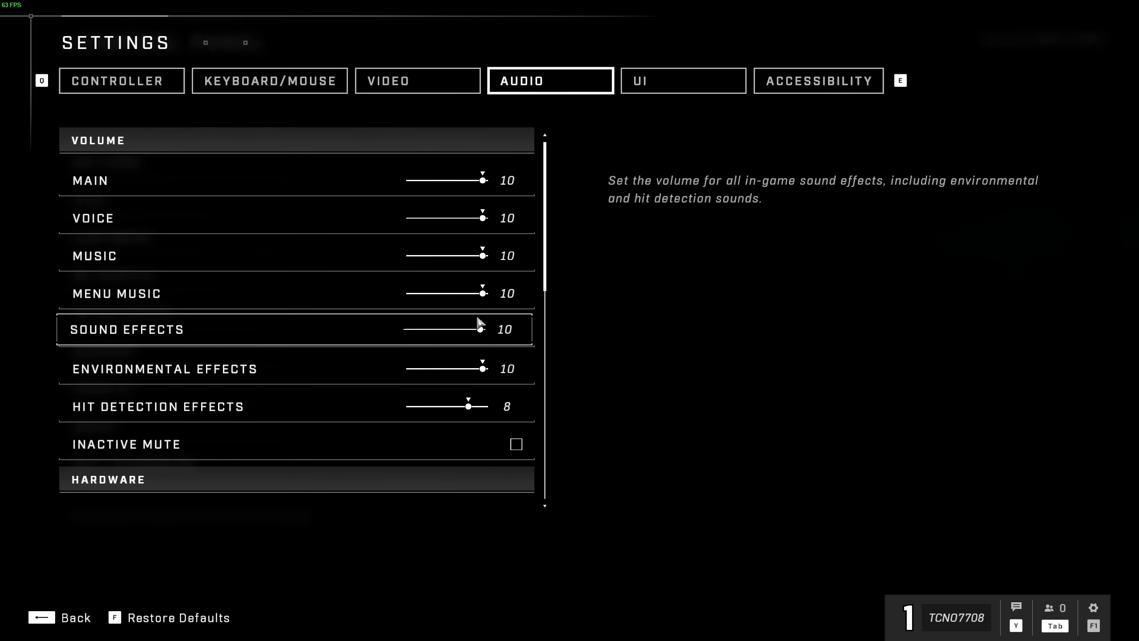
Step: Look over the UI, keyboard/mouse, controller and accessibility settings
left_click(668, 82)
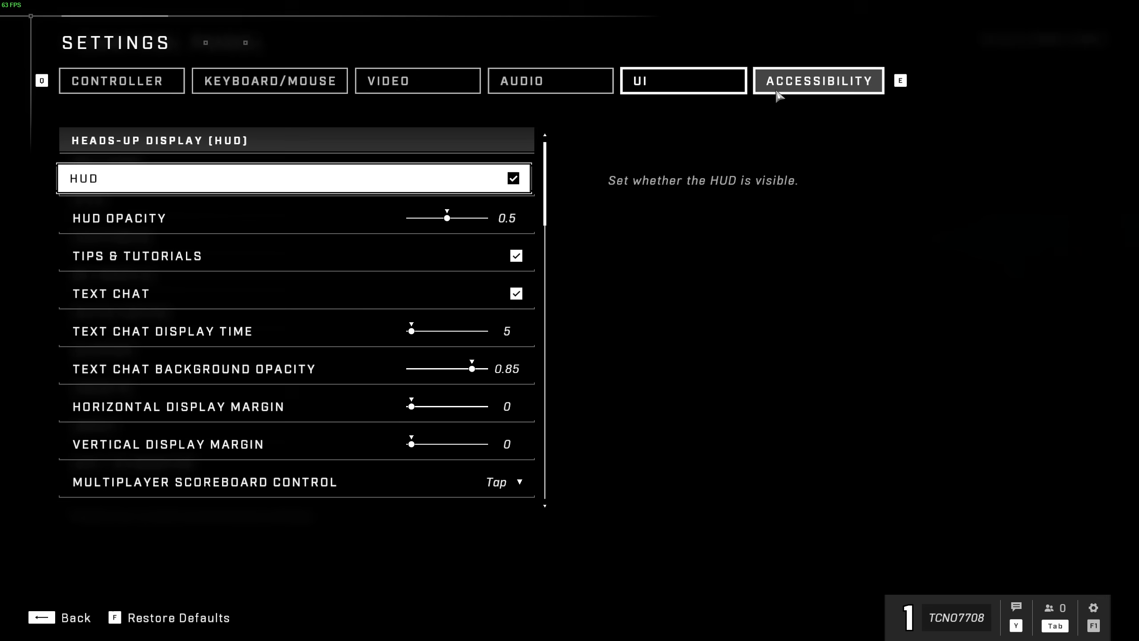
left_click(269, 82)
left_click(134, 86)
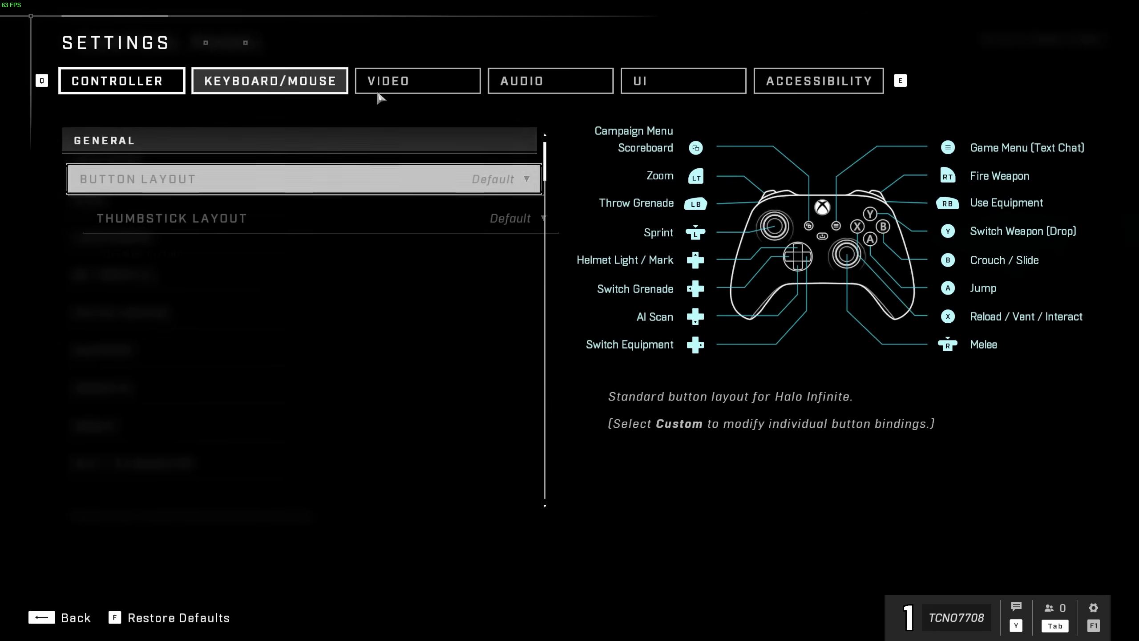
left_click(723, 80)
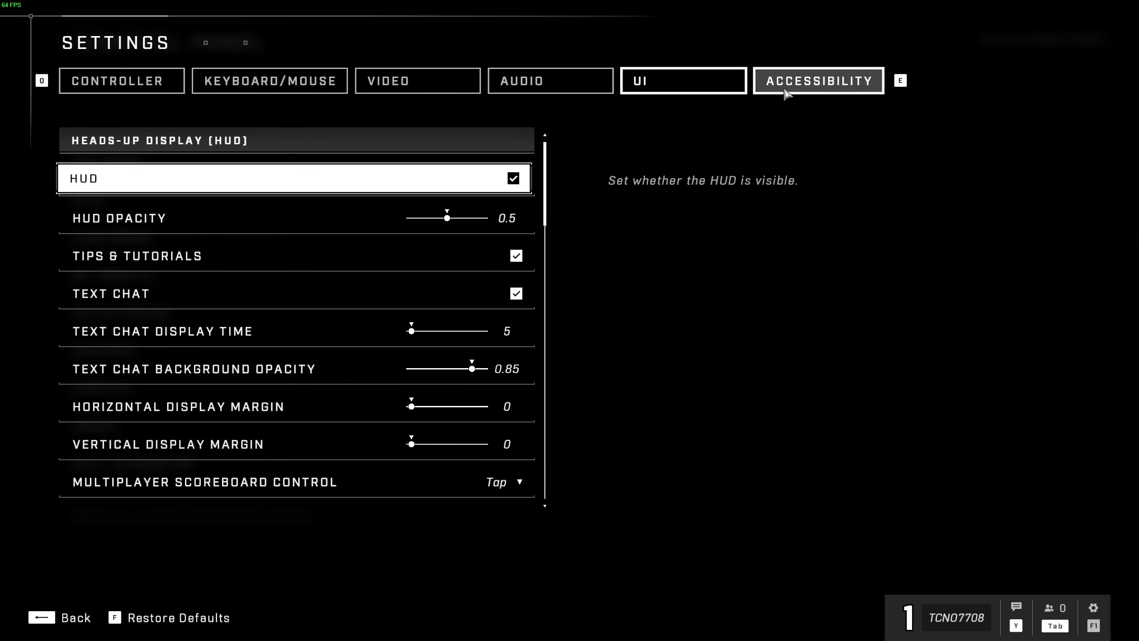
left_click(800, 88)
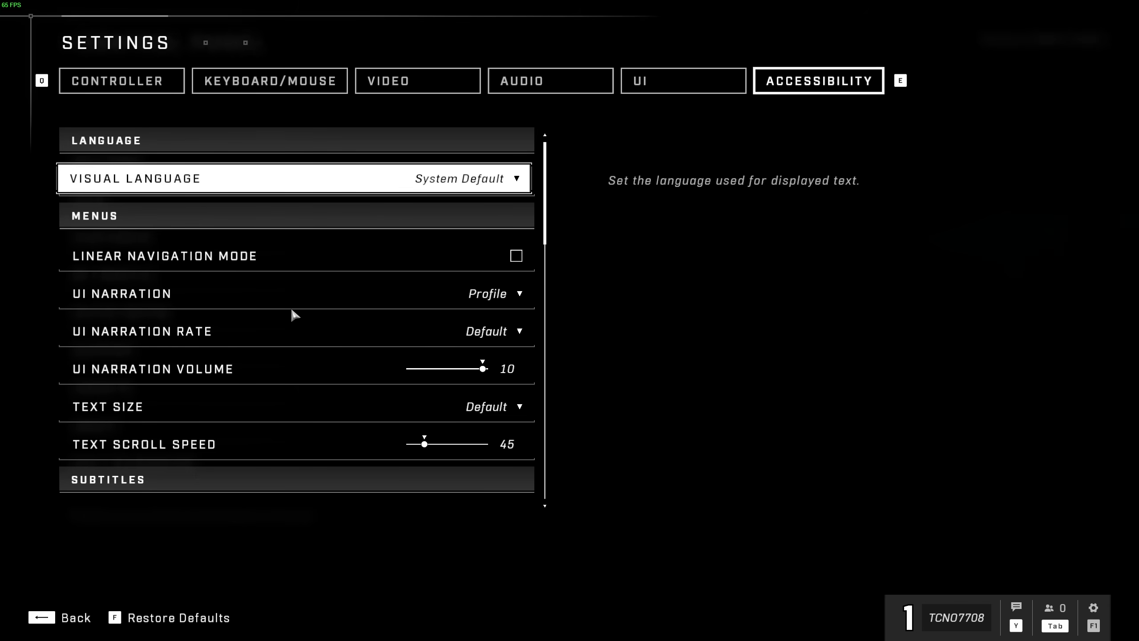
Step: Review the accessibility settings from language and subtitles through to match history privacy, and return to the main menu
left_click(444, 178)
left_click(403, 219)
scroll(371, 249, "down", 2)
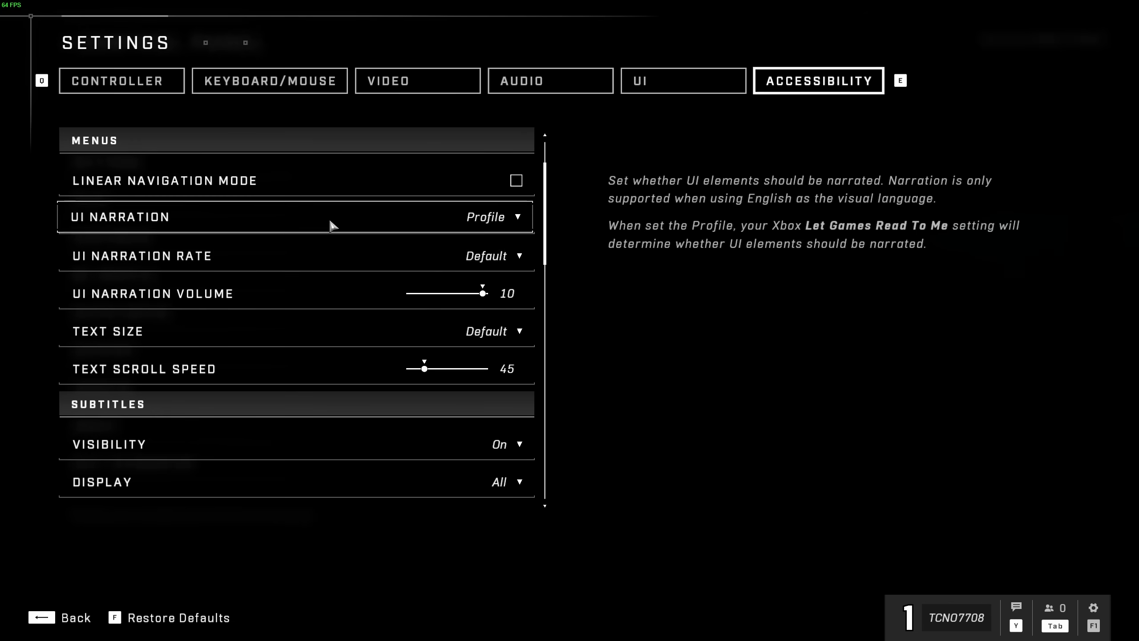
scroll(330, 224, "down", 8)
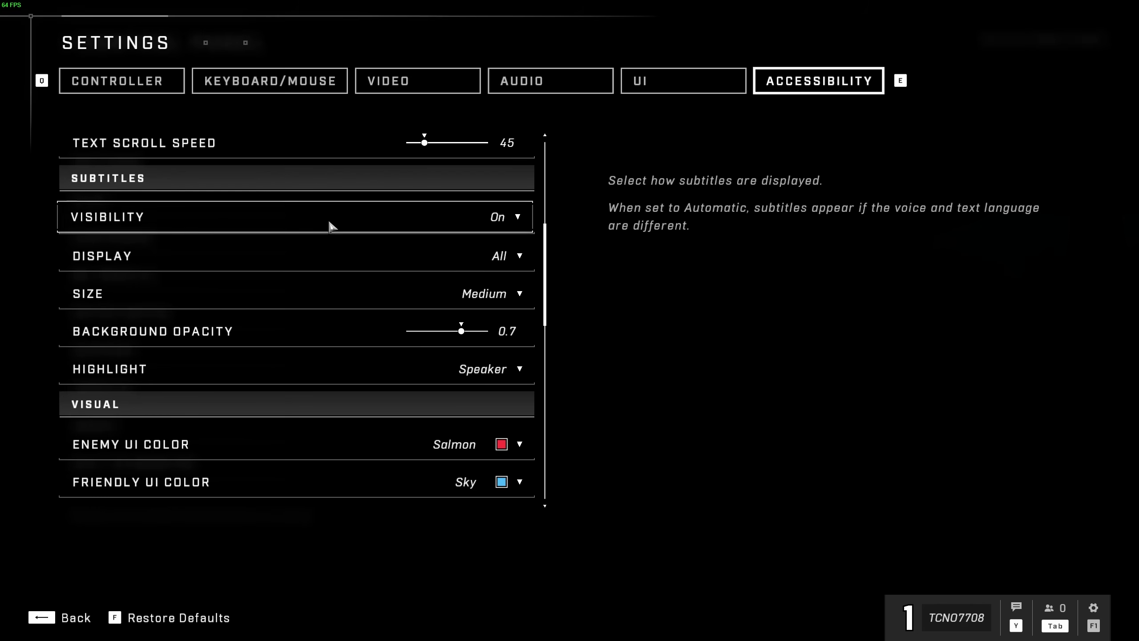
scroll(329, 225, "down", 5)
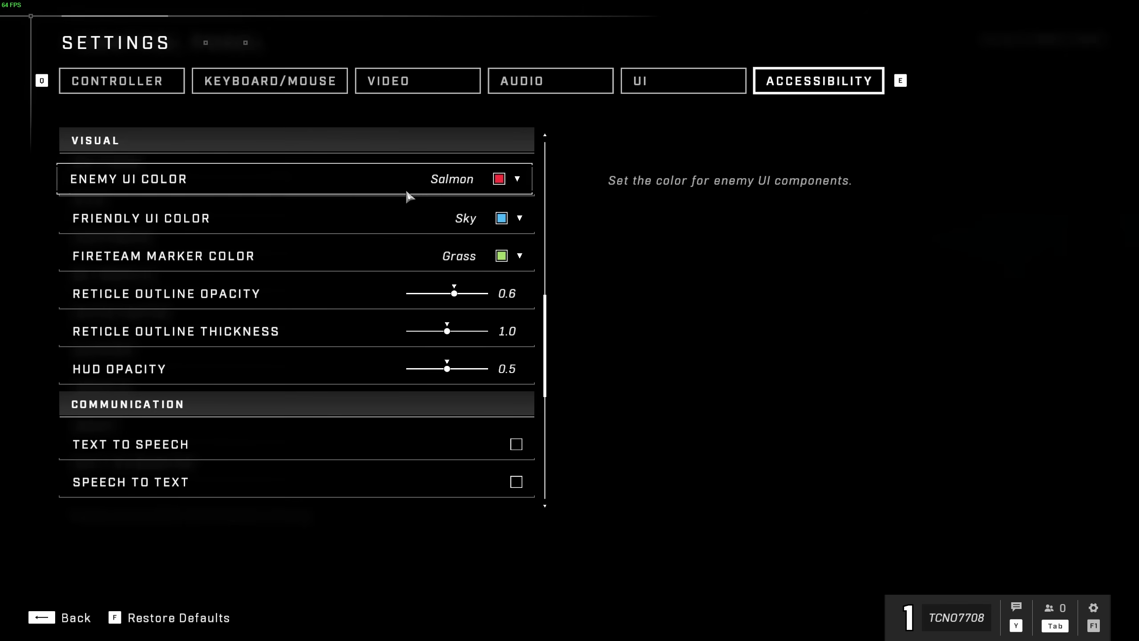
scroll(386, 257, "down", 4)
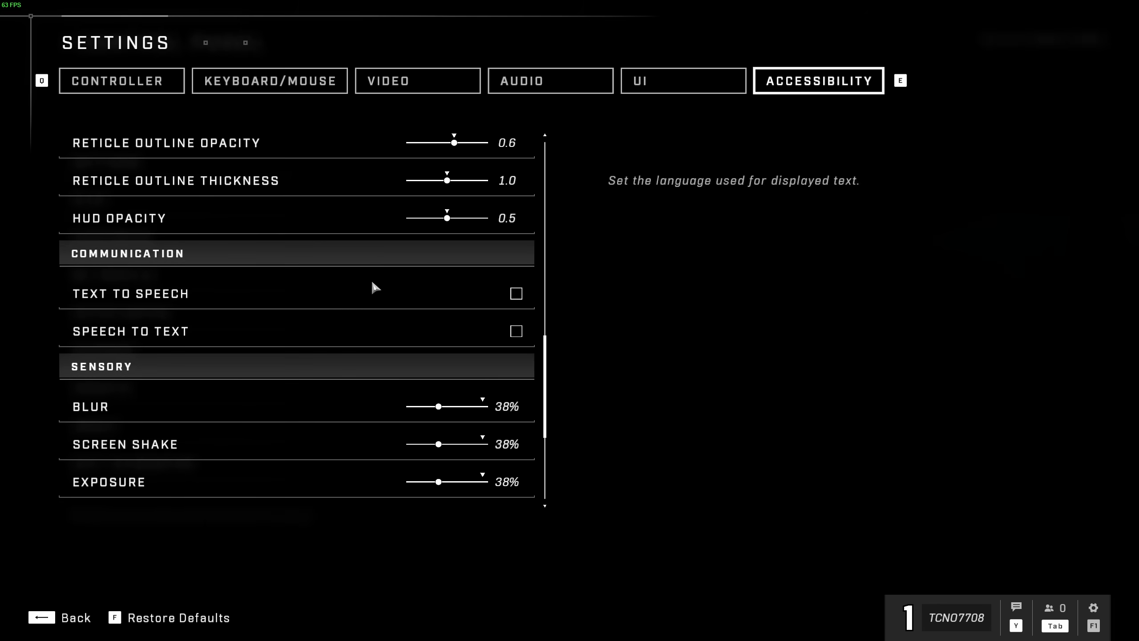
scroll(368, 282, "down", 1)
scroll(365, 283, "down", 5)
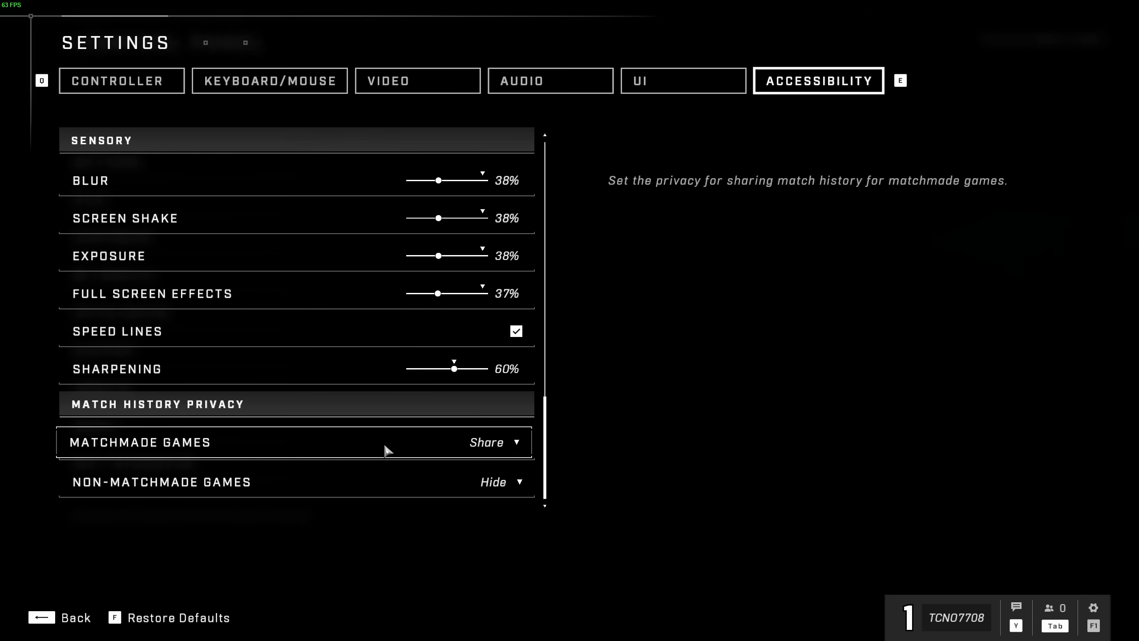
left_click(558, 88)
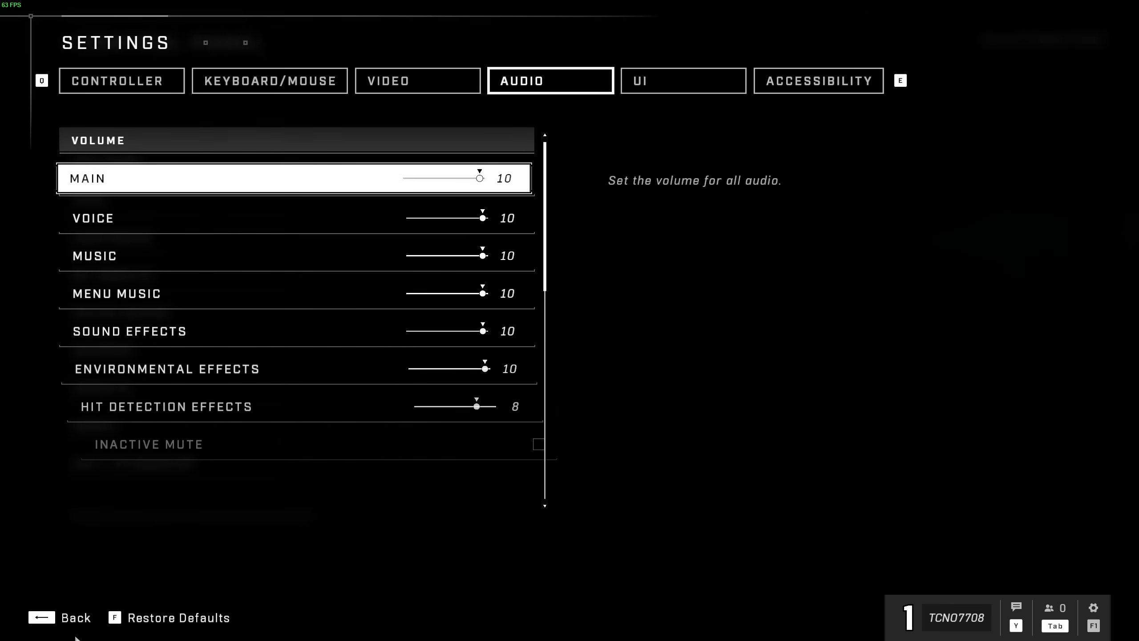
left_click(72, 617)
left_click(71, 614)
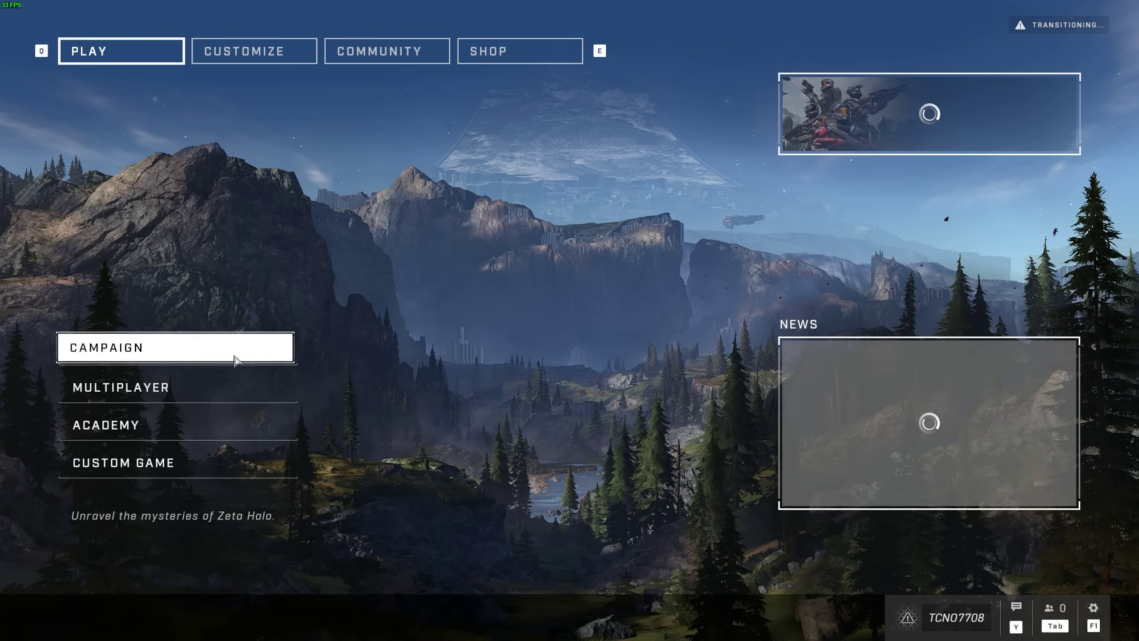
Step: Start a multiplayer match in the Bot Bootcamp playlist
left_click(197, 392)
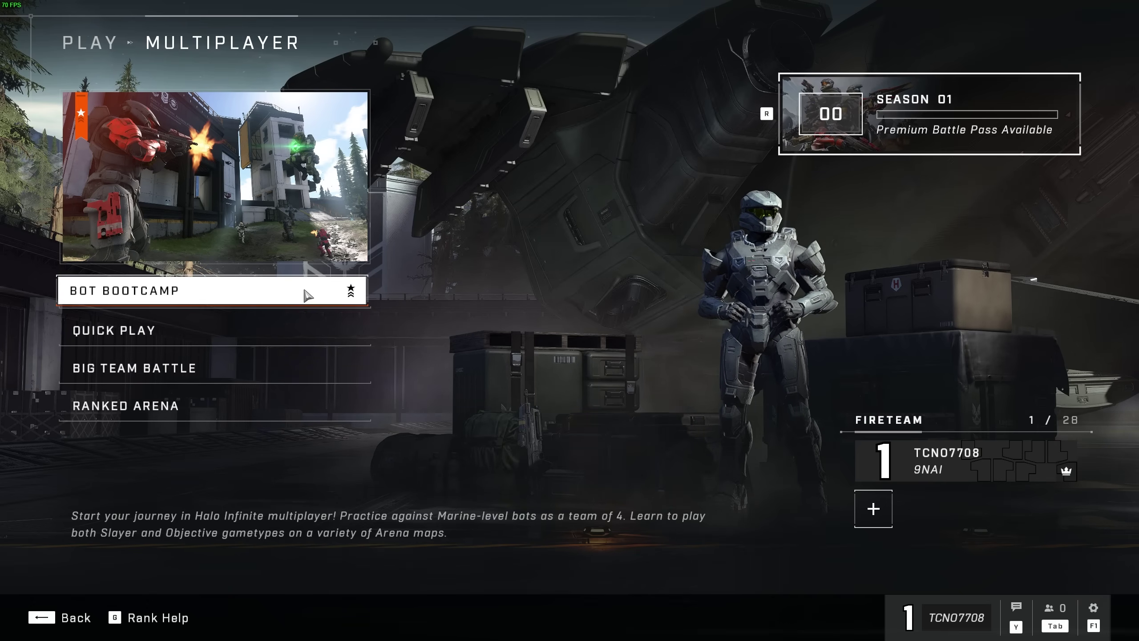
left_click(249, 289)
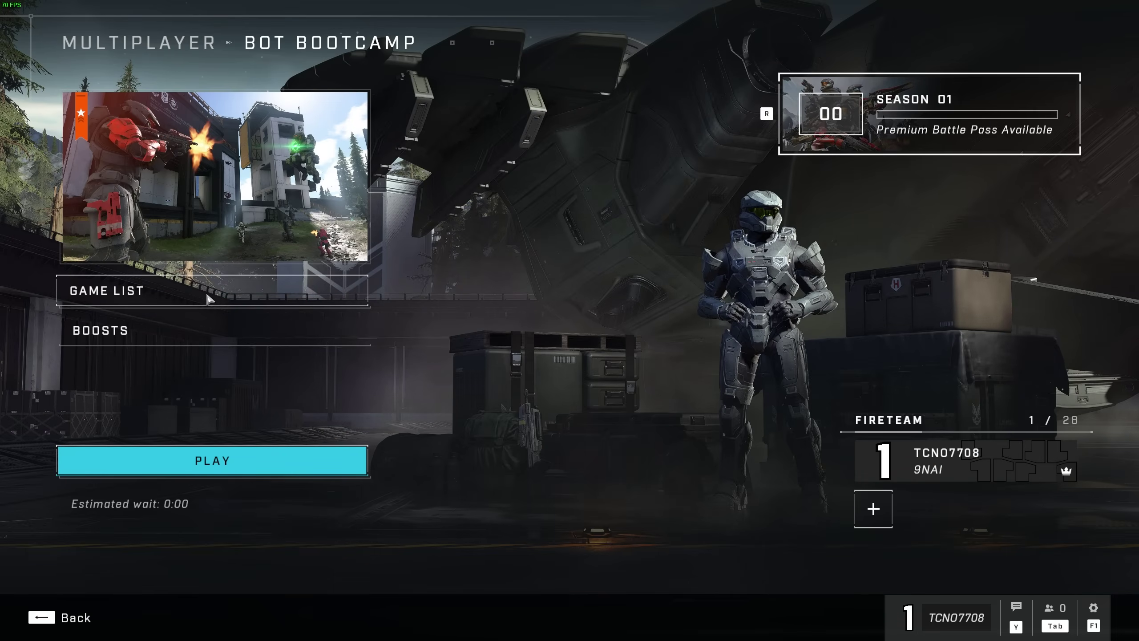
left_click(244, 462)
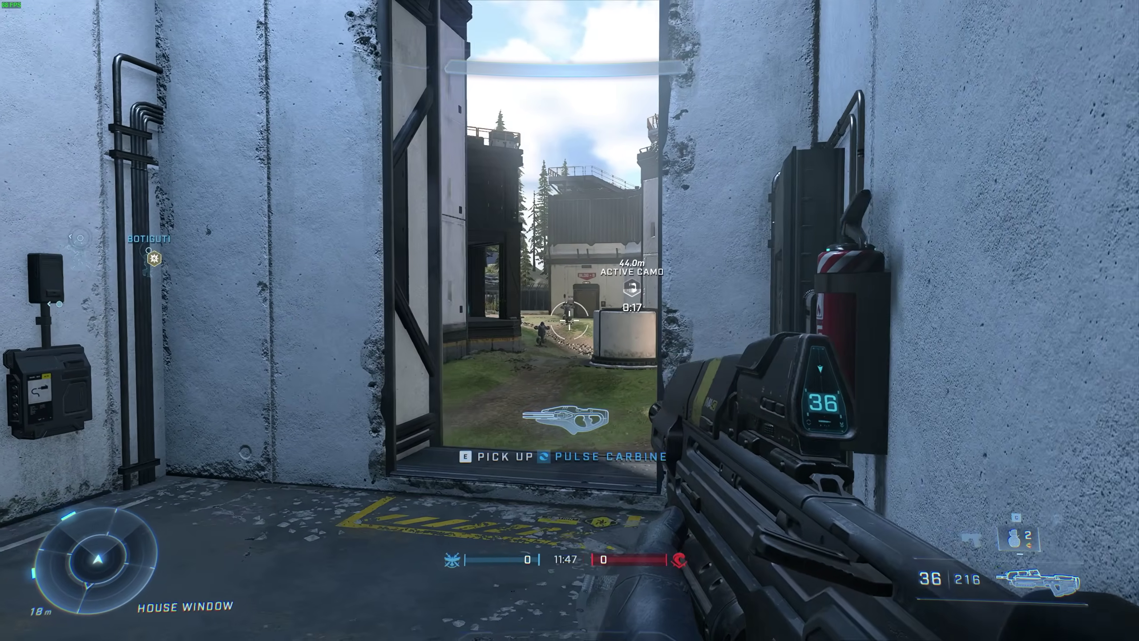
right_click(569, 320)
key("w")
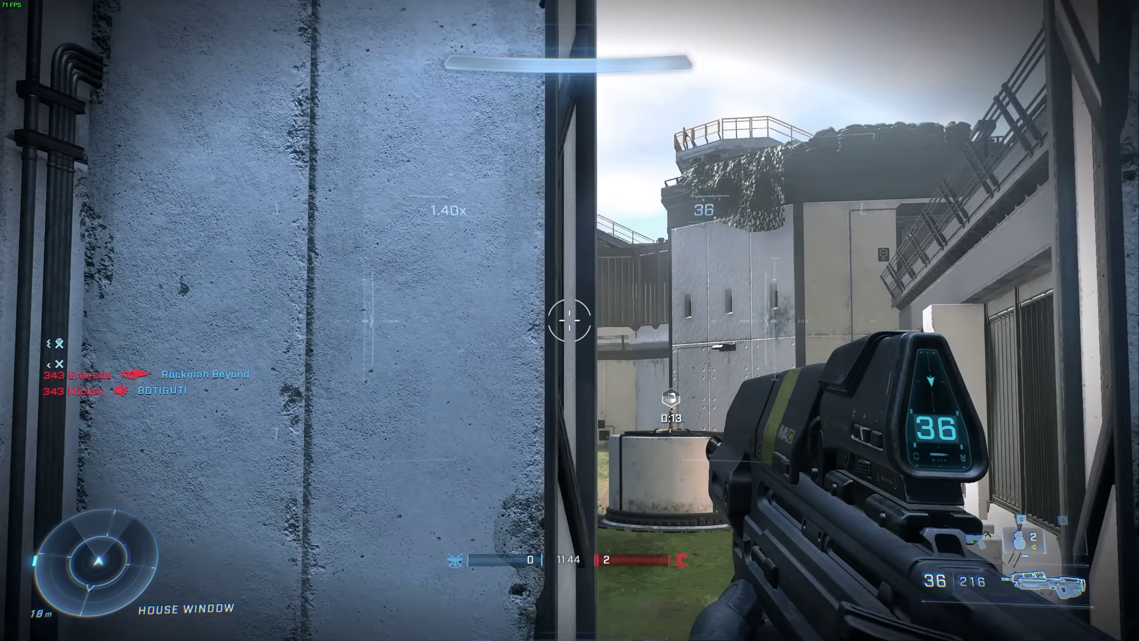
key("w")
key("shift")
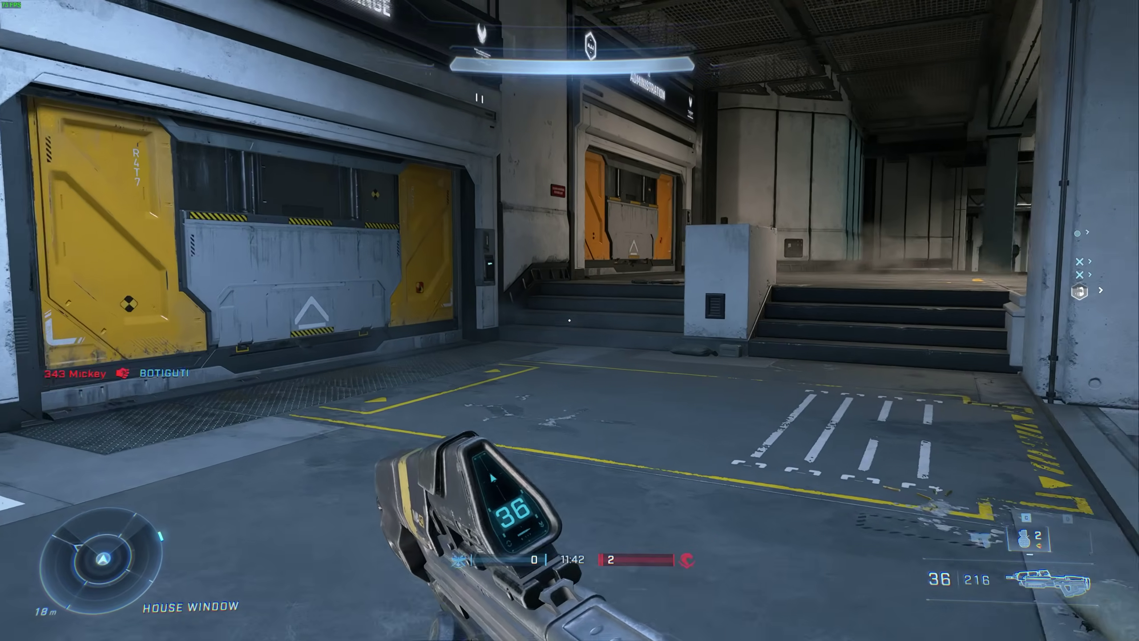
key("w")
key("shift")
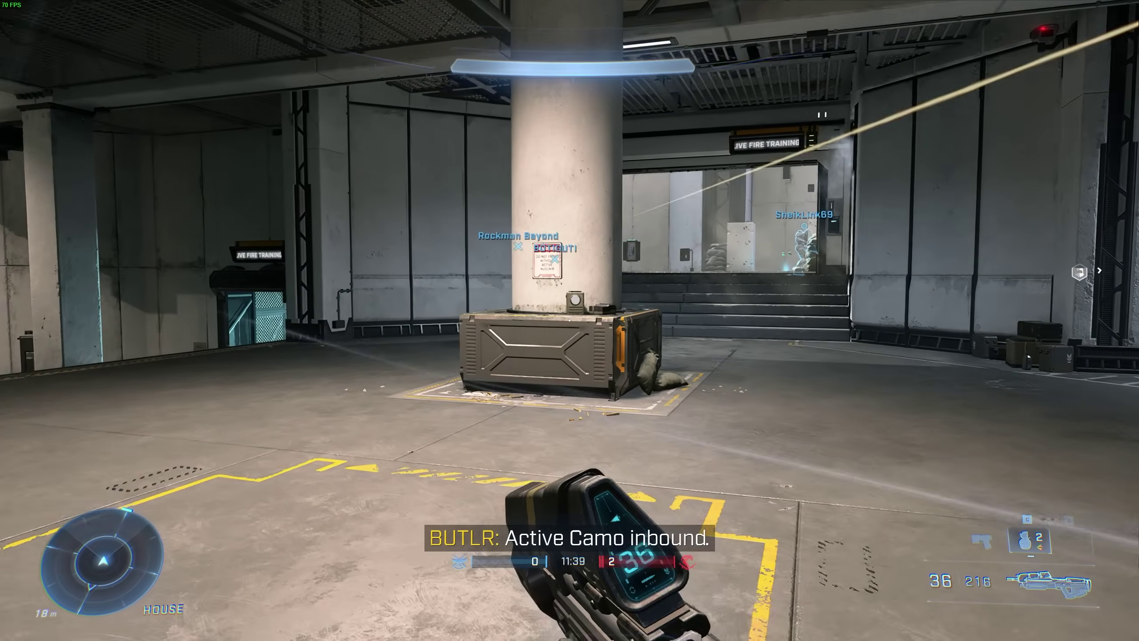
key("w")
right_click(569, 321)
left_click(570, 321)
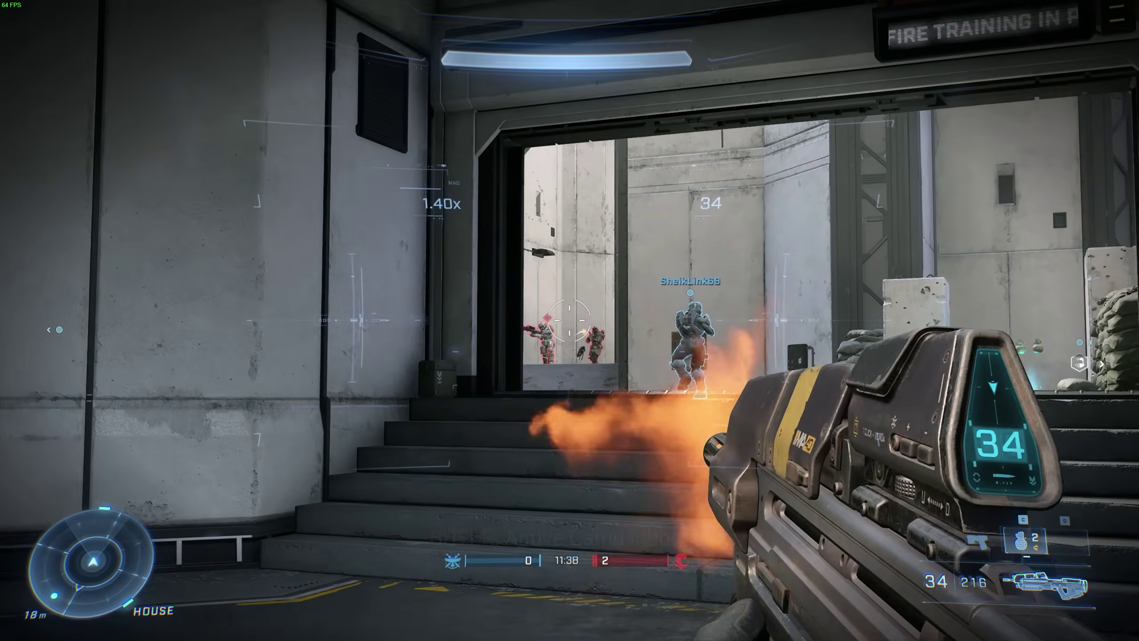
left_click(570, 321)
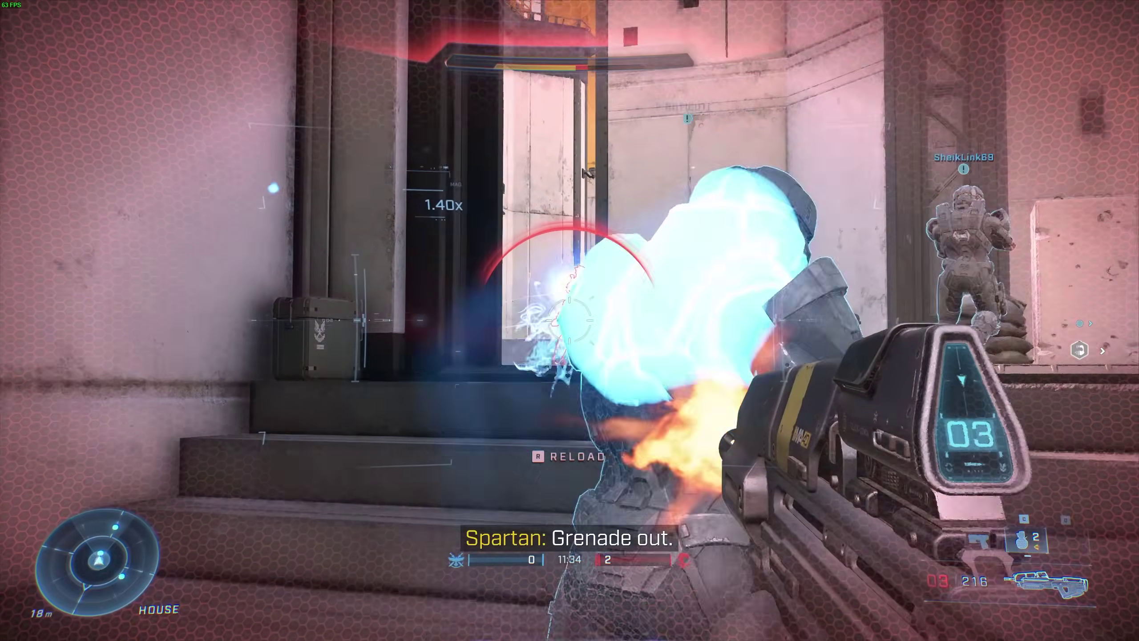
key("r")
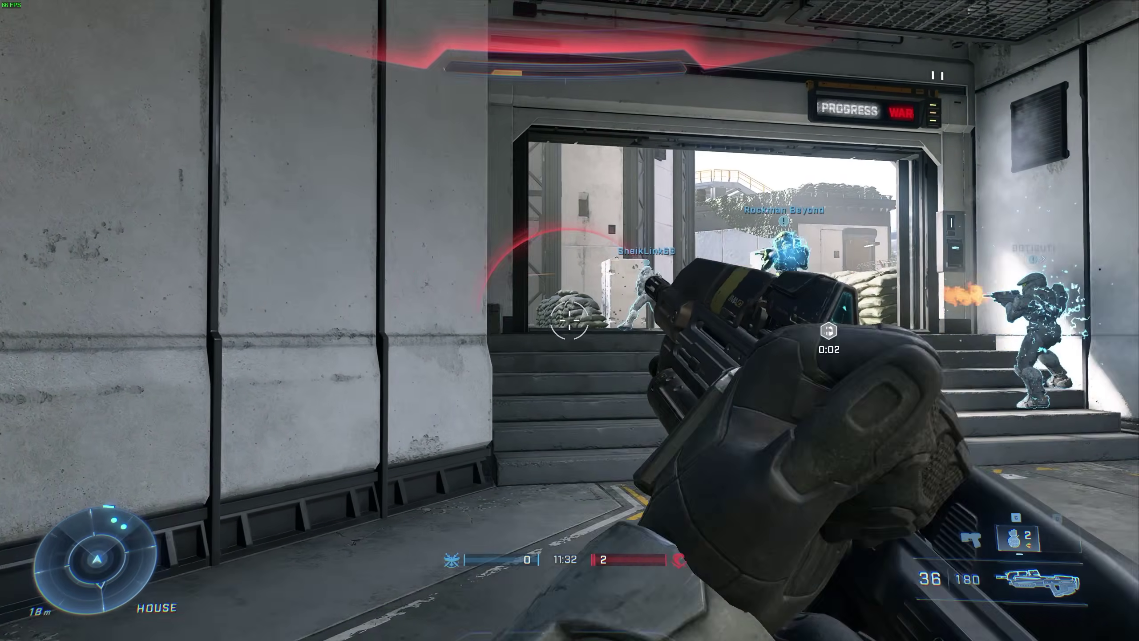
right_click(569, 320)
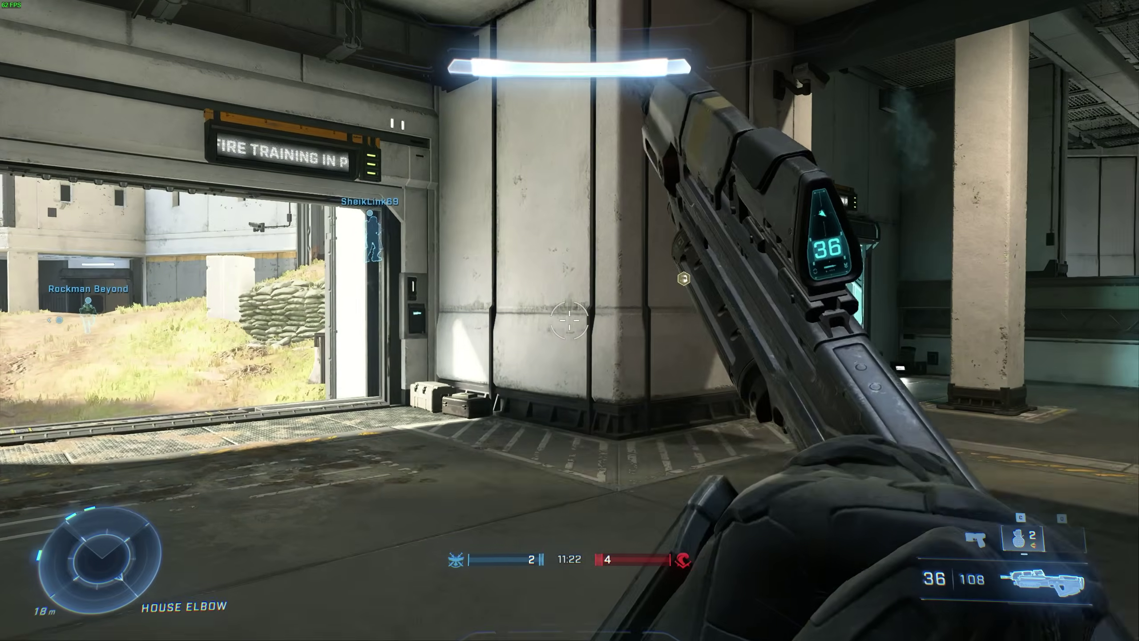
key("w")
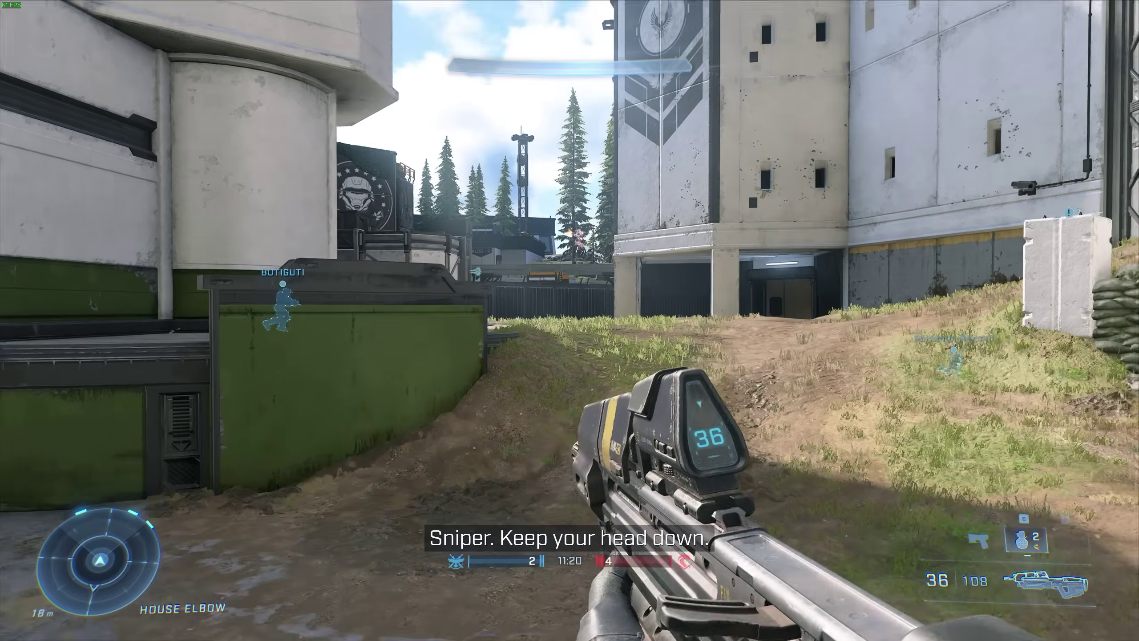
key("w")
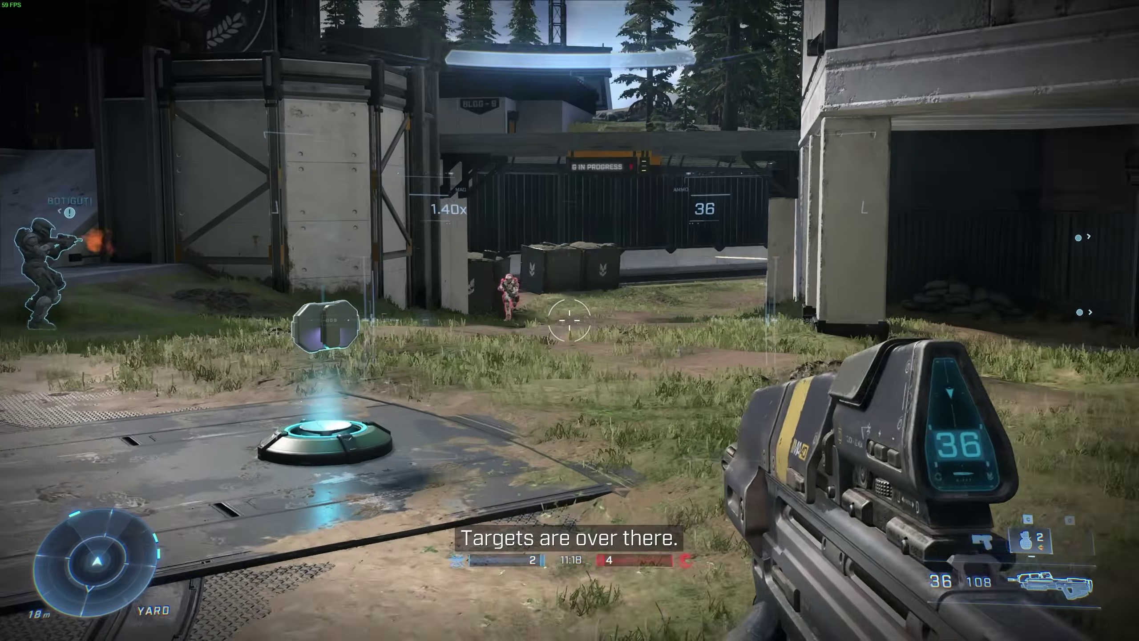
right_click(569, 320)
left_click(569, 320)
left_click_drag(569, 320, 570, 320)
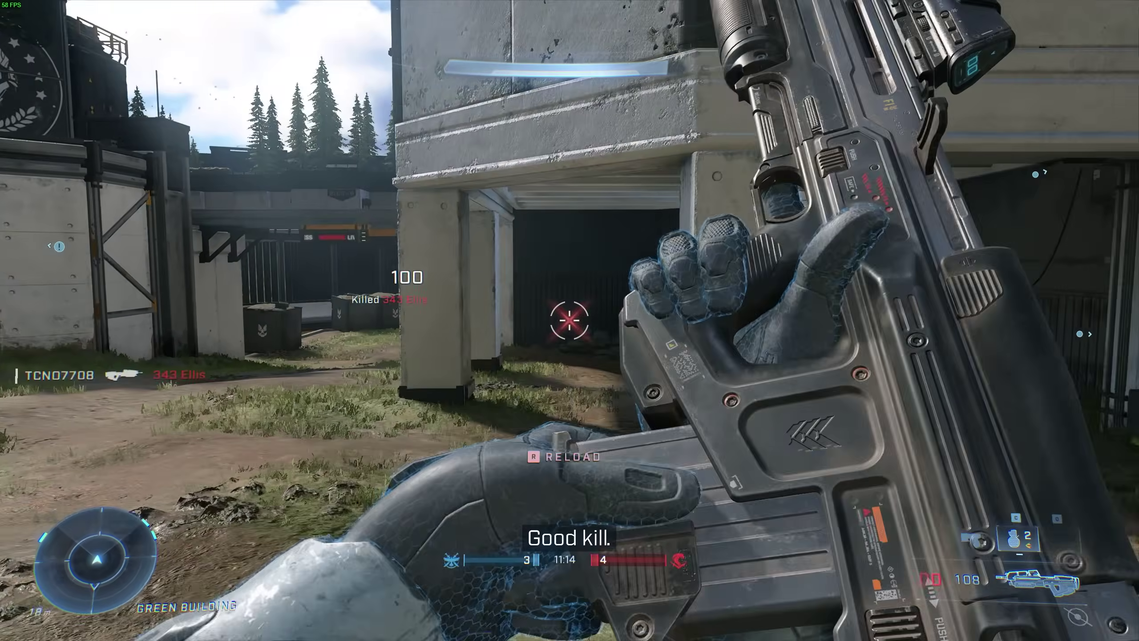
key("w")
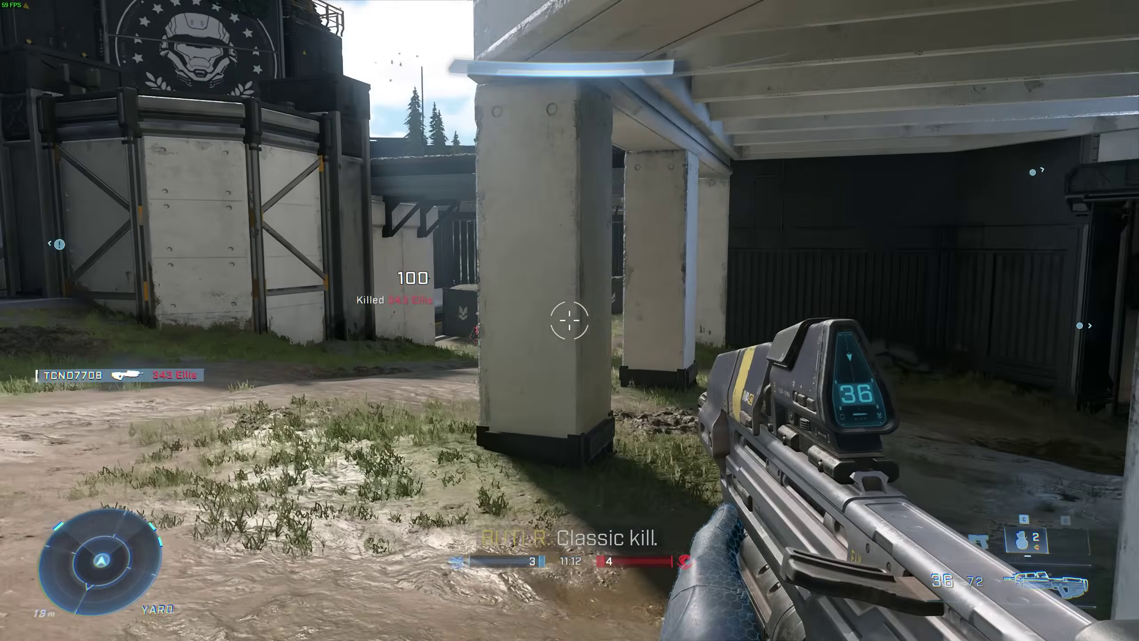